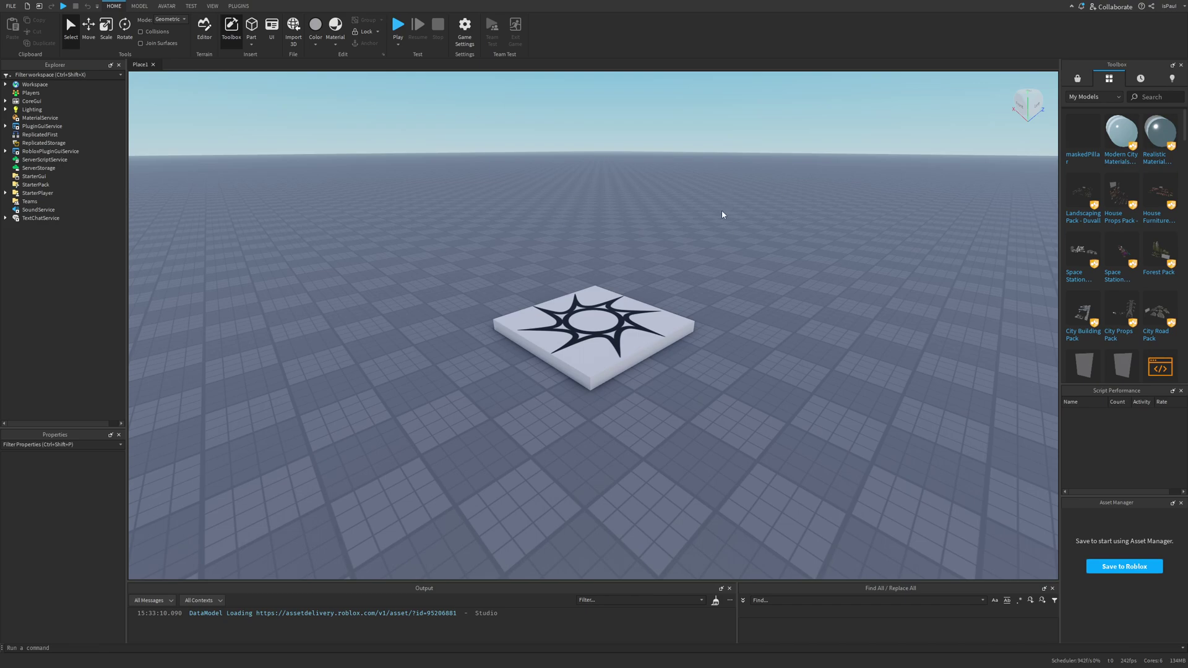
# Open the beta features list and look through it past EditableImage and EditableMesh.
pyautogui.click(11, 6)
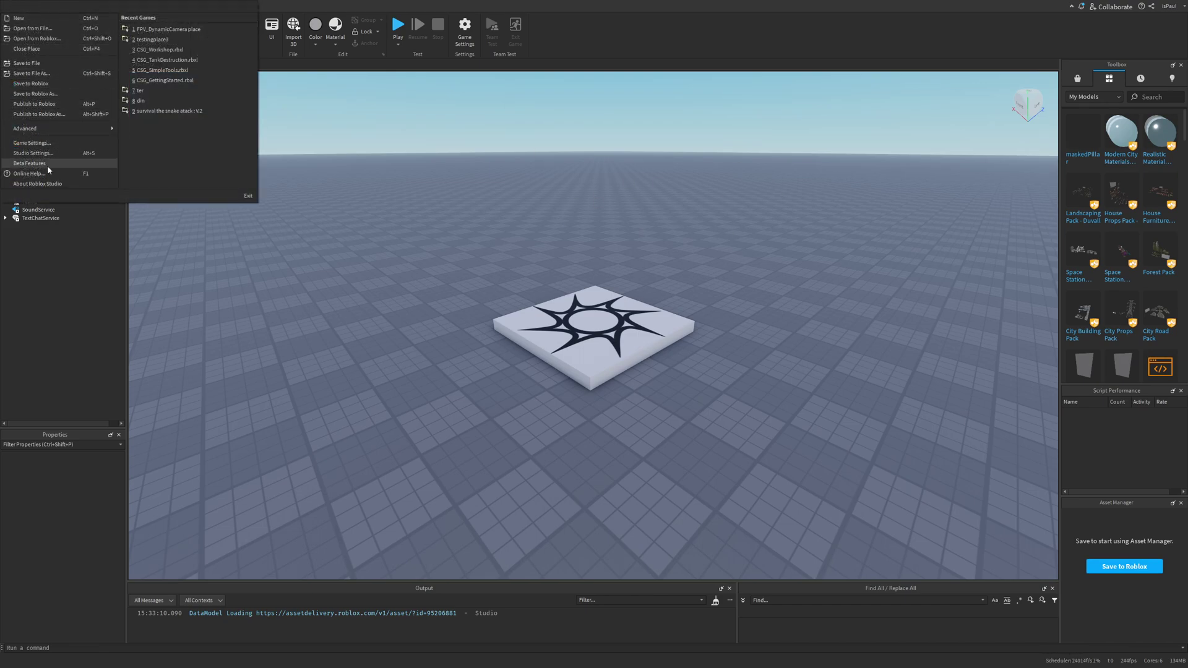
pyautogui.click(47, 165)
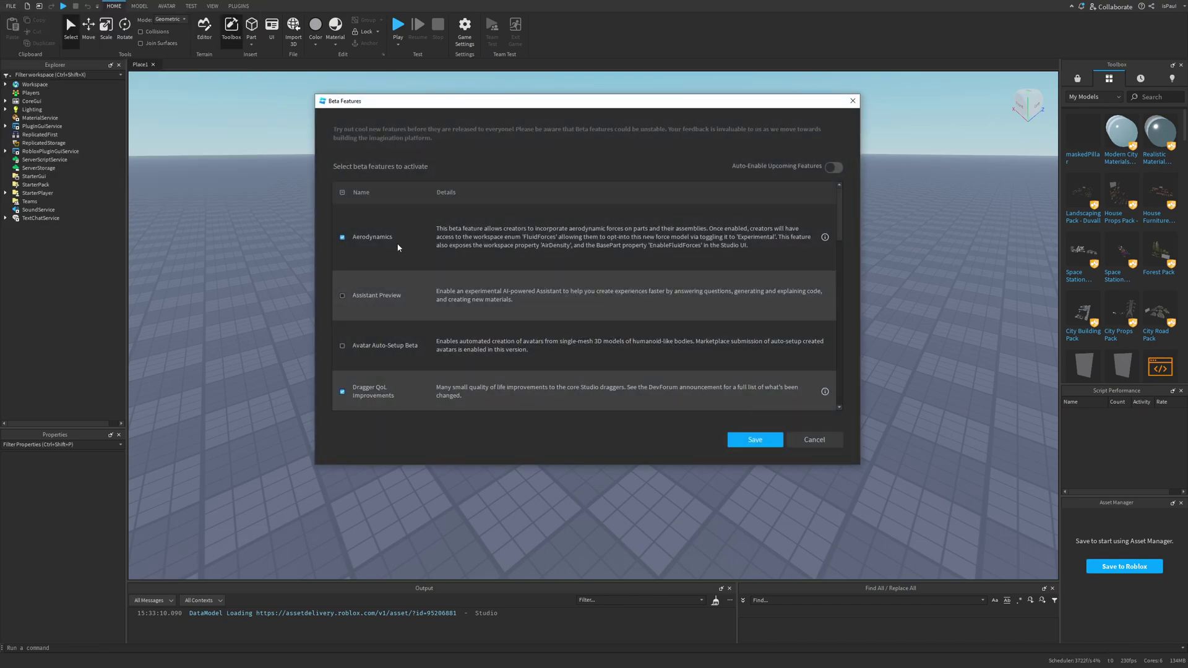
pyautogui.scroll(-1, 400, 240)
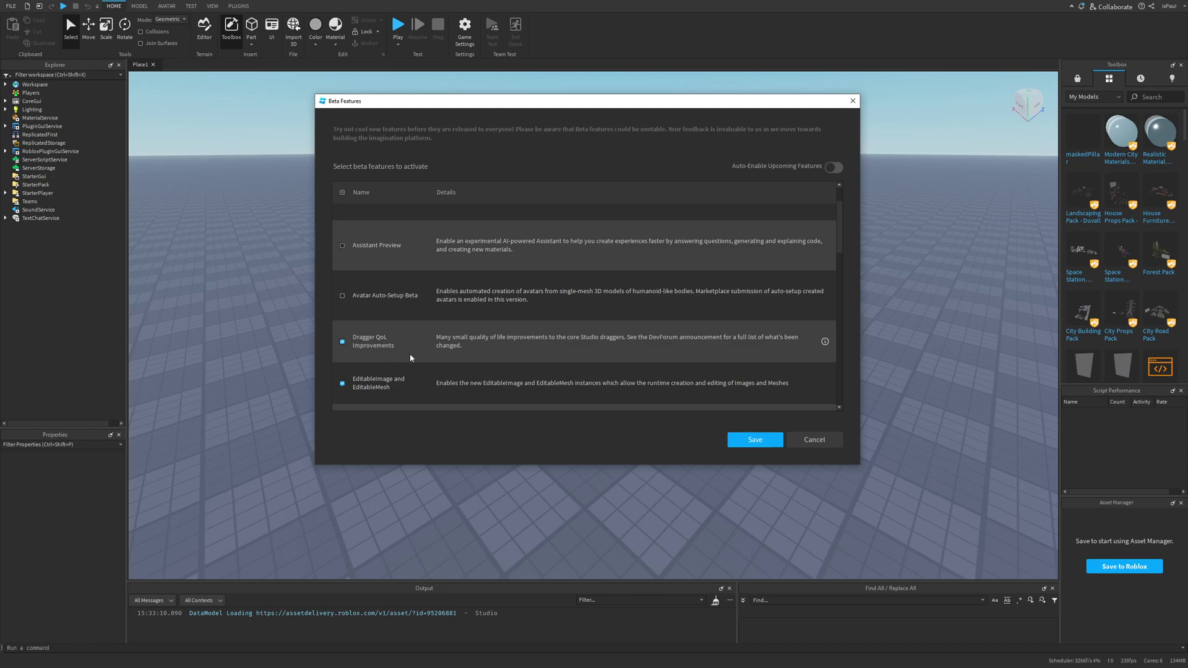
pyautogui.scroll(-1, 402, 344)
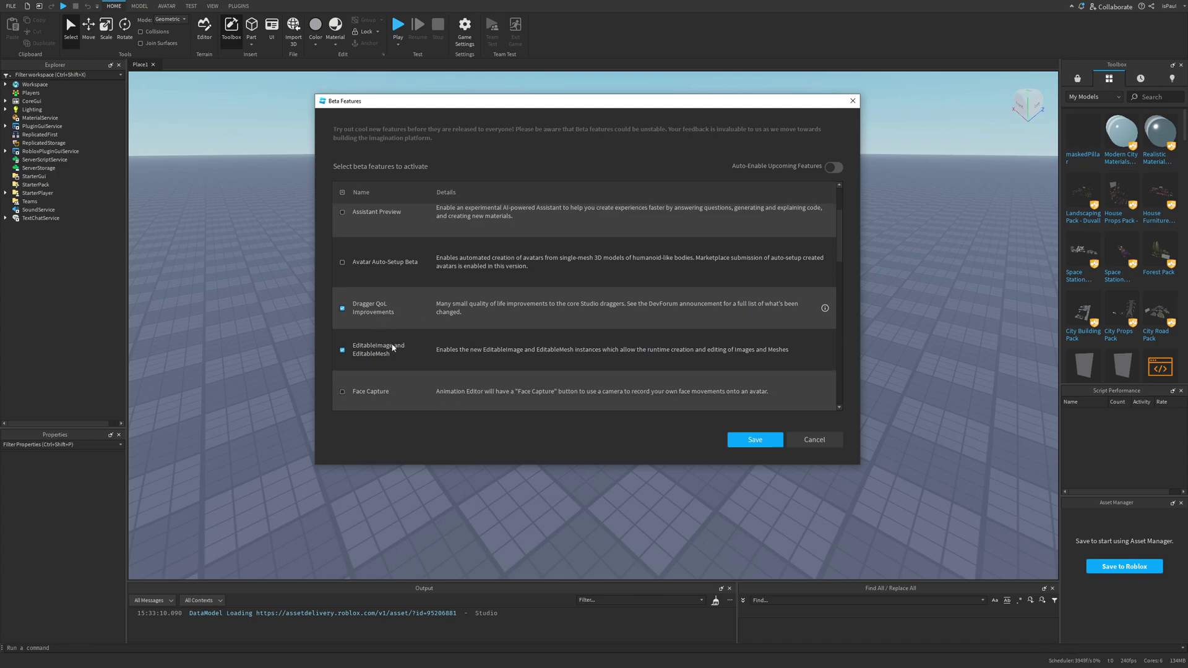
pyautogui.scroll(-4, 403, 303)
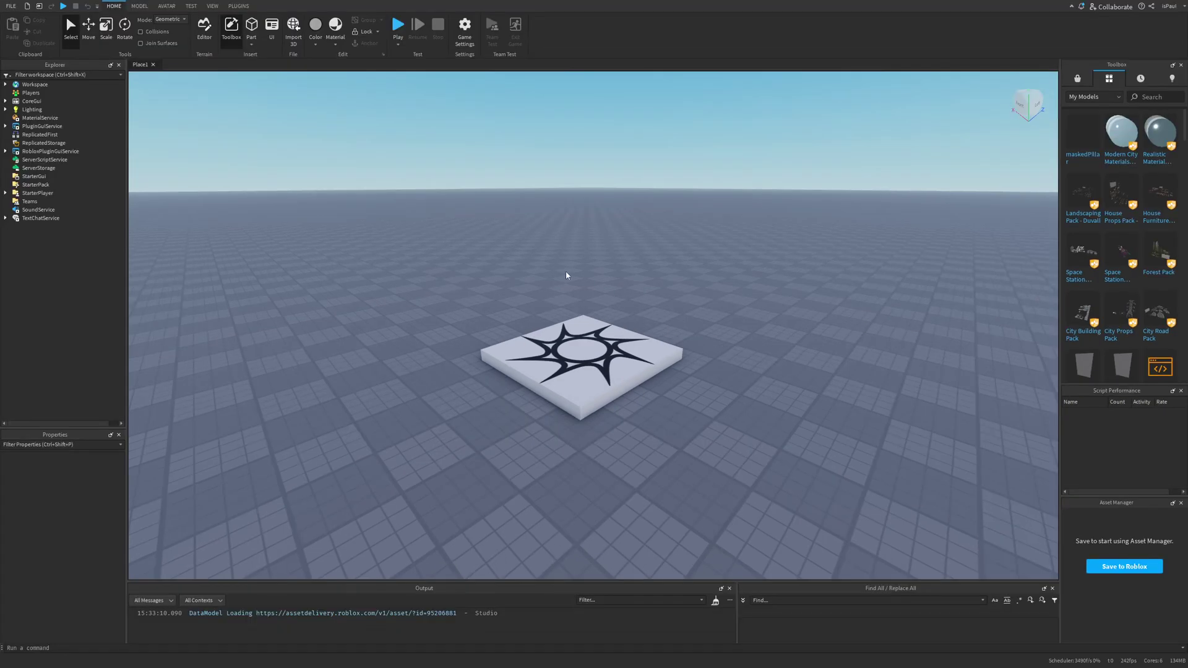
# Fill a wide, low region beside the spawn platform with grass terrain, and close the Terrain Editor.
pyautogui.moveTo(703, 384); pyautogui.dragTo(723, 425, button='right')
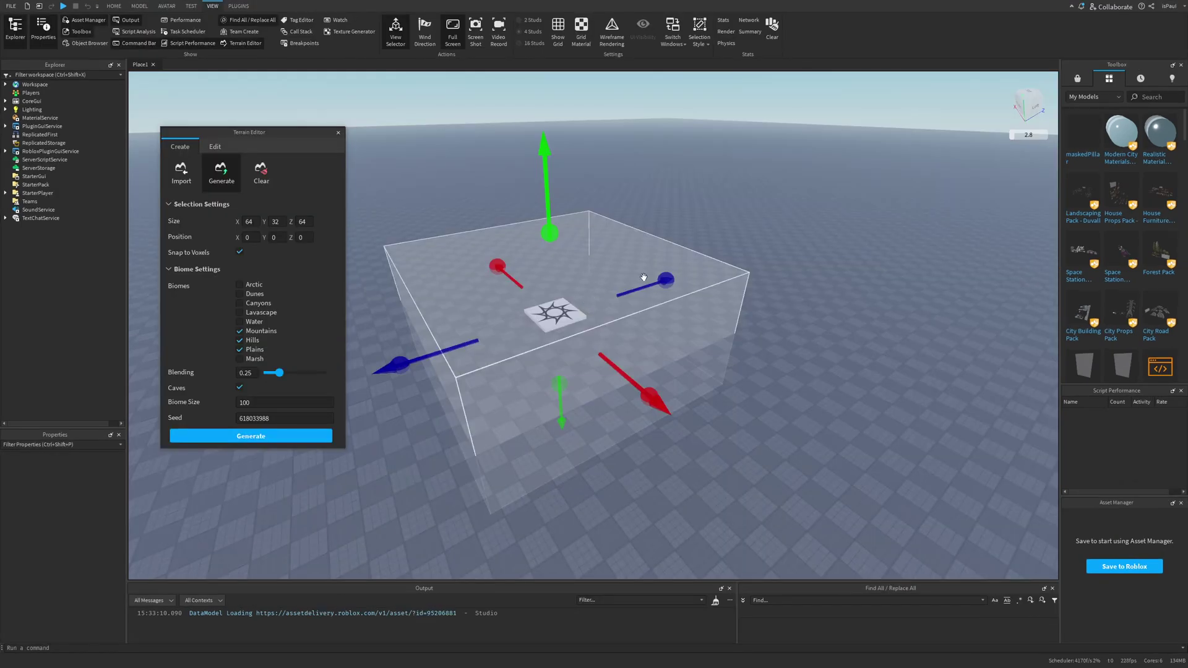
pyautogui.moveTo(643, 277); pyautogui.dragTo(747, 263)
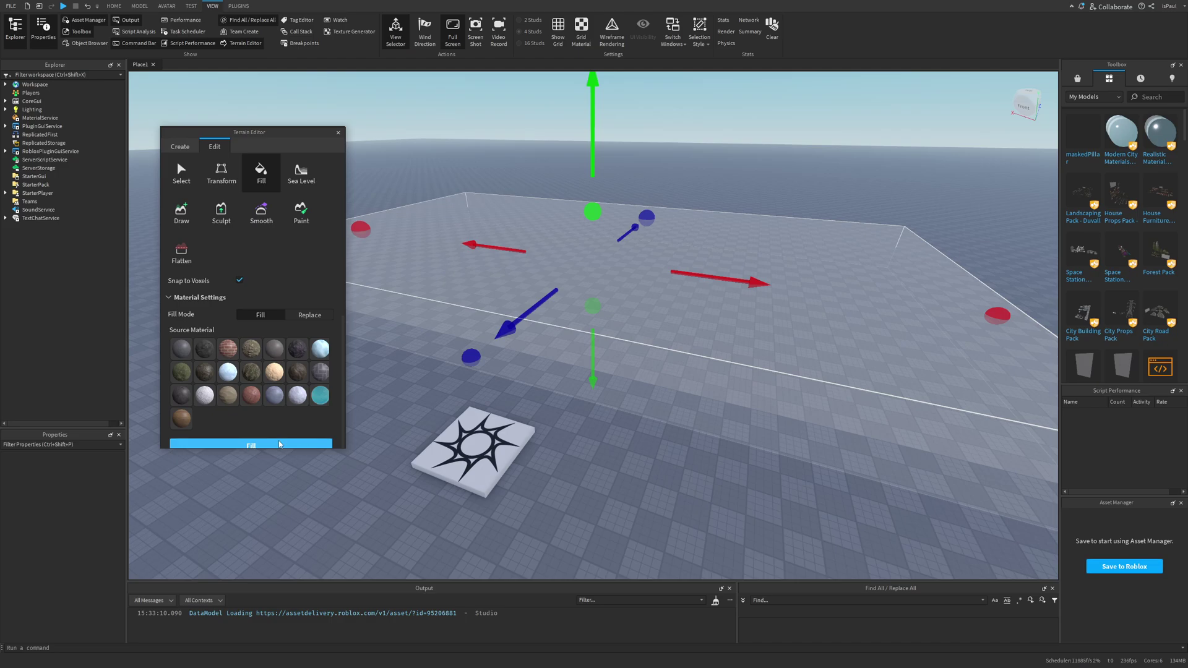
pyautogui.click(279, 444)
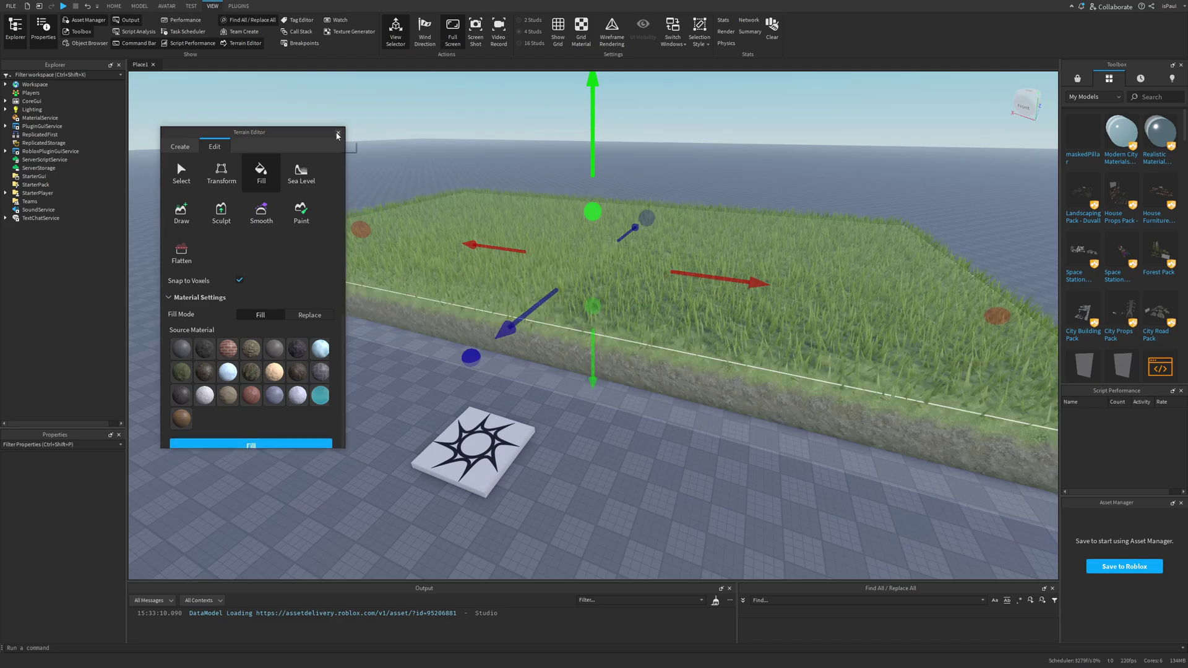
pyautogui.click(338, 135)
pyautogui.scroll(6, 783, 386)
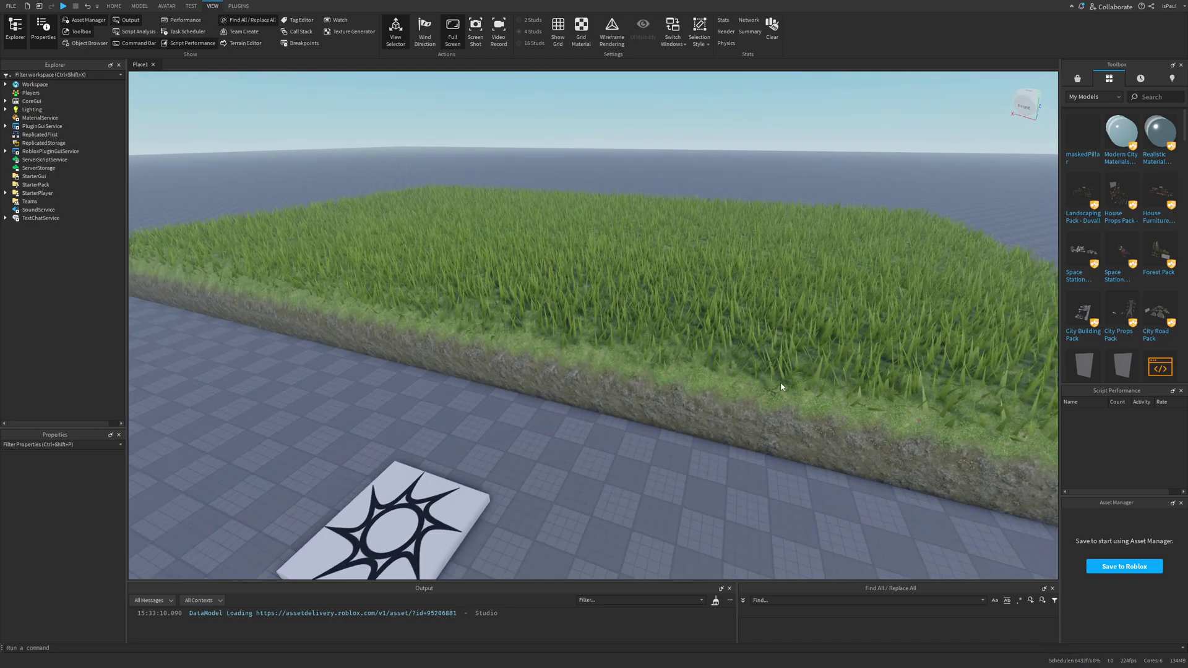
# Select the Terrain object in the Workspace and toggle its Decoration property off and on again.
pyautogui.click(27, 85)
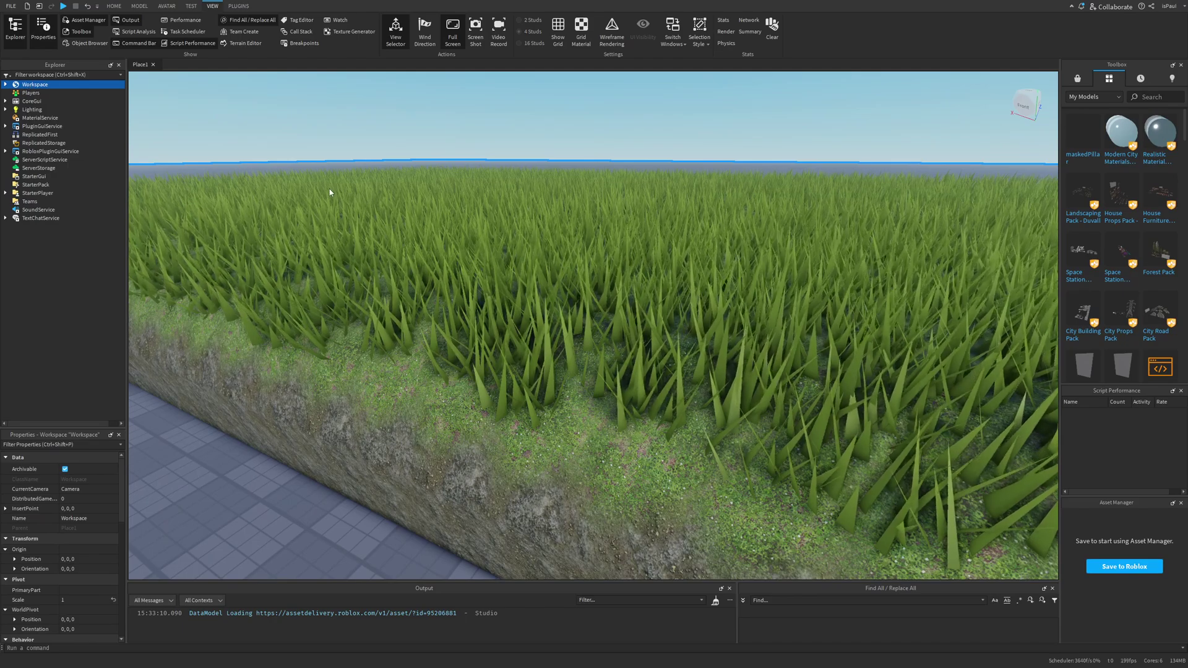
pyautogui.click(40, 101)
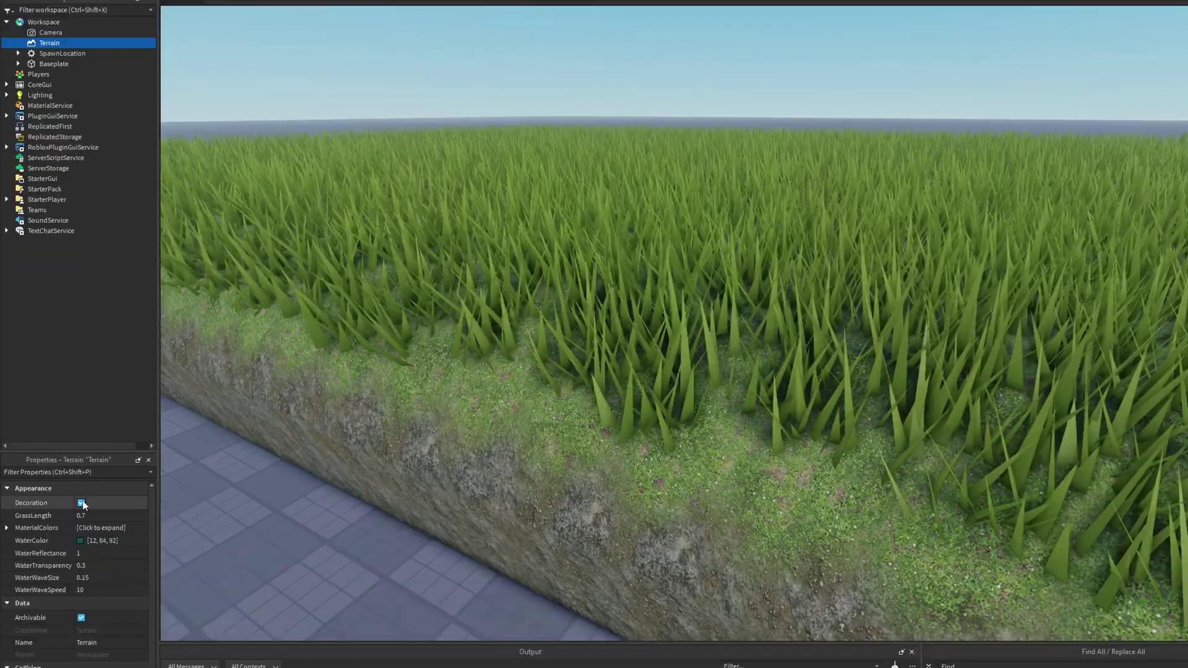
pyautogui.click(65, 469)
pyautogui.click(65, 469)
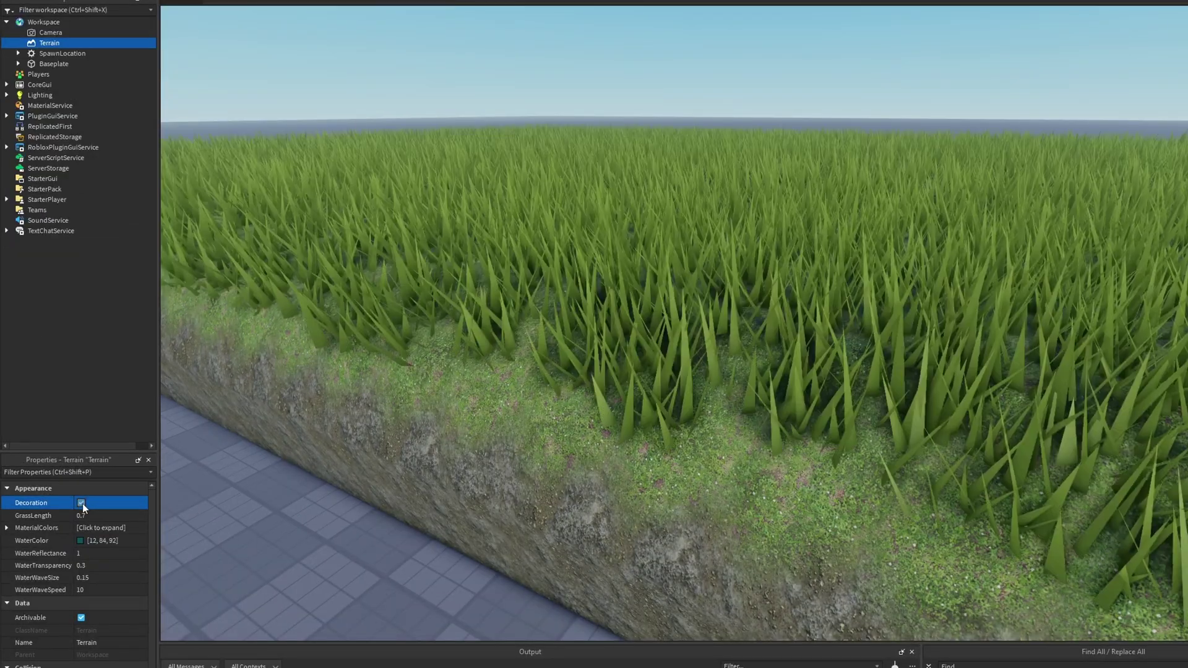
pyautogui.click(81, 502)
pyautogui.click(81, 502)
pyautogui.click(875, 356)
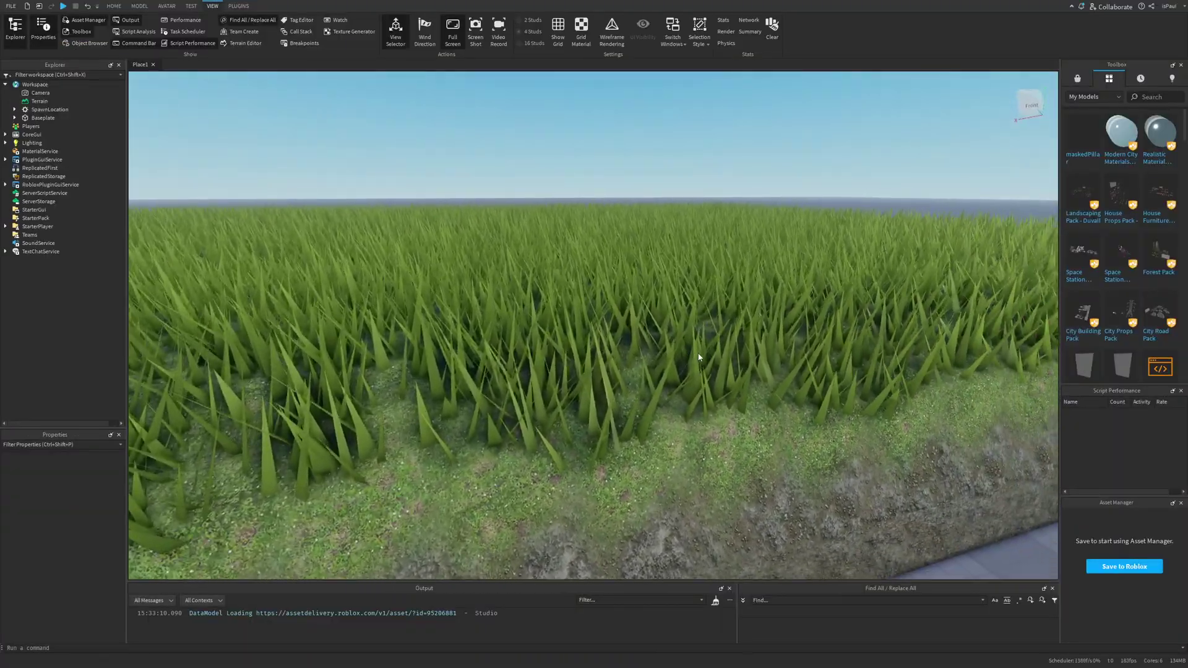
# Try the Terrain's GrassLength at its shortest, 0.1, and set it to 1.
pyautogui.scroll(1, 699, 357)
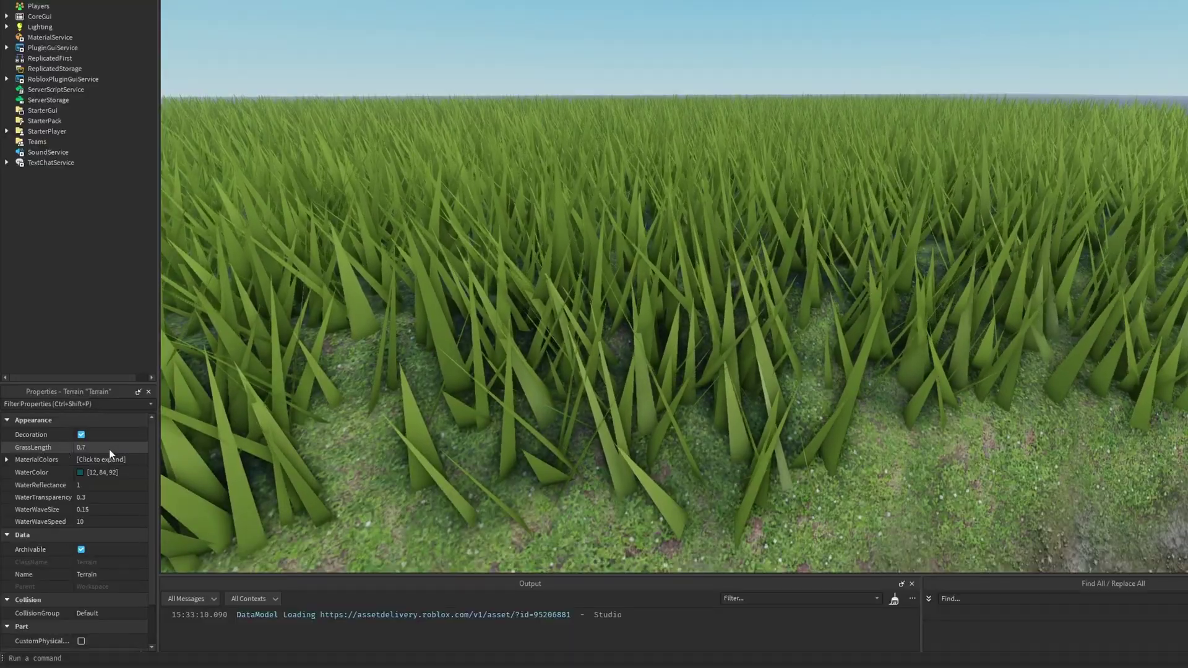
pyautogui.click(110, 518)
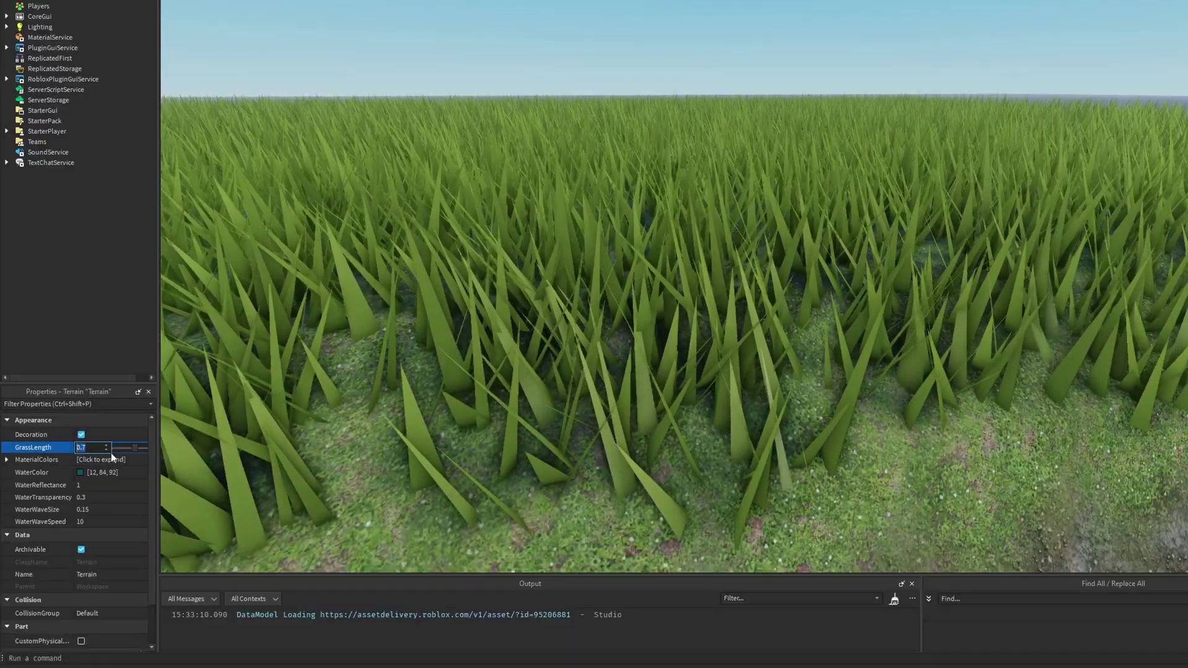
pyautogui.click(114, 515)
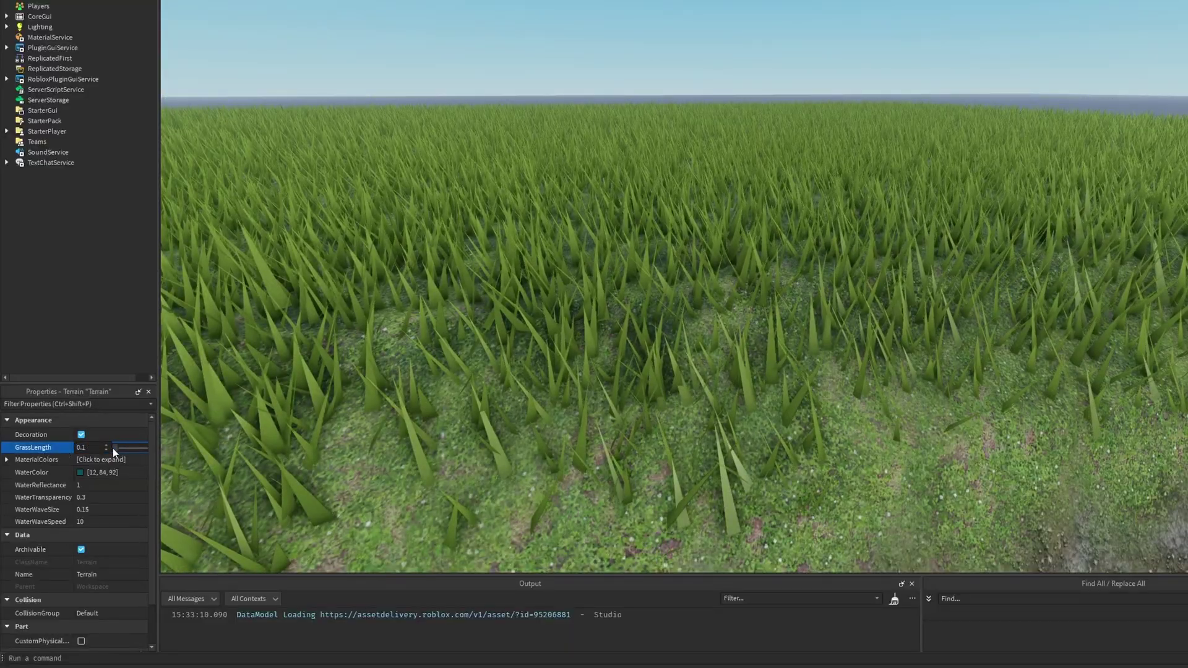
pyautogui.moveTo(114, 448); pyautogui.dragTo(151, 450)
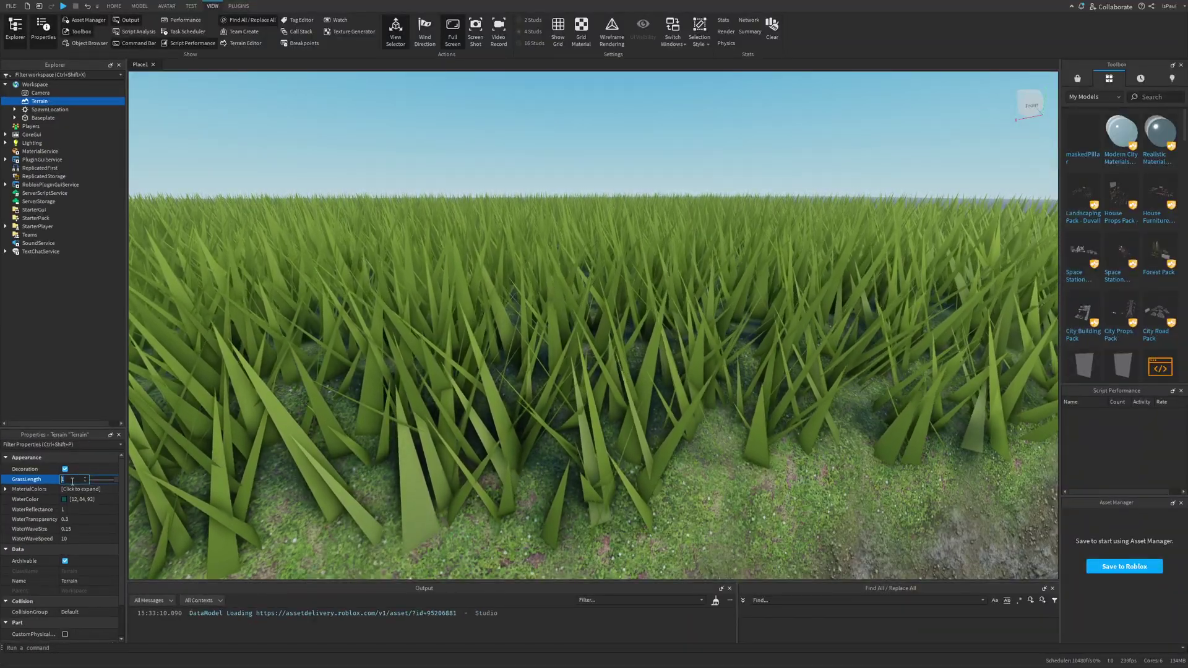
pyautogui.press('Return')
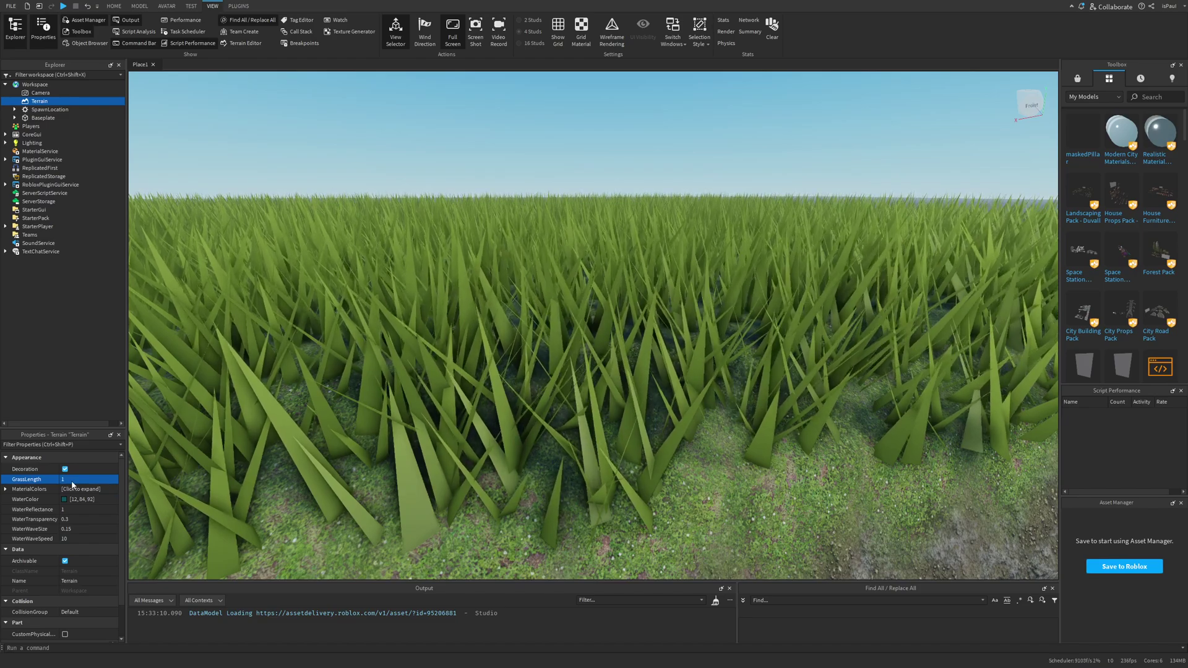
# Compare the grass at other GrassLength values, including 0.37, and return the property to 1.
pyautogui.moveTo(534, 383); pyautogui.dragTo(532, 383, button='right')
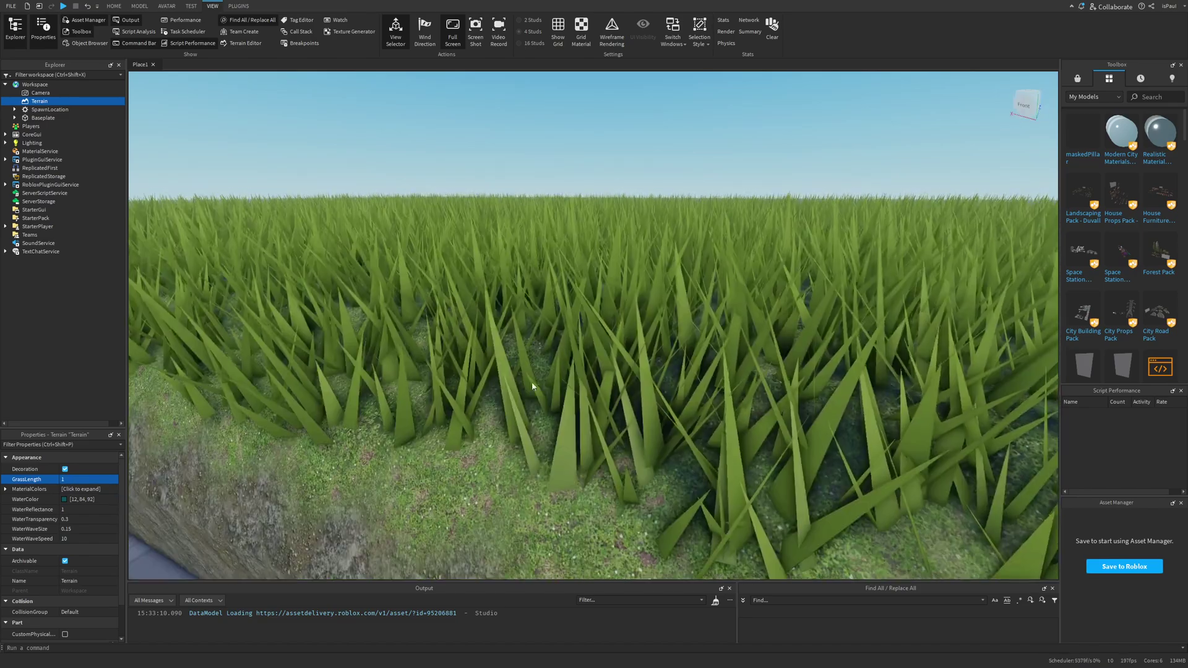
pyautogui.scroll(-3, 461, 374)
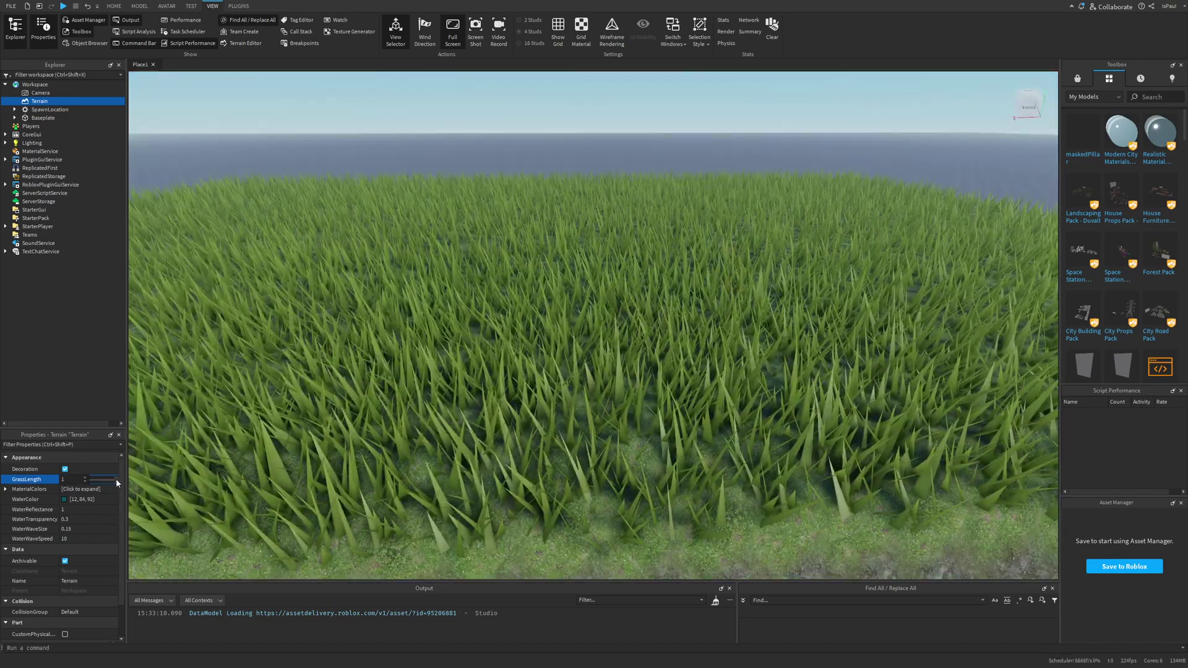
pyautogui.click(116, 478)
pyautogui.moveTo(117, 480)
pyautogui.mouseDown()
pyautogui.moveTo(91, 483)
pyautogui.moveTo(119, 485)
pyautogui.mouseUp()
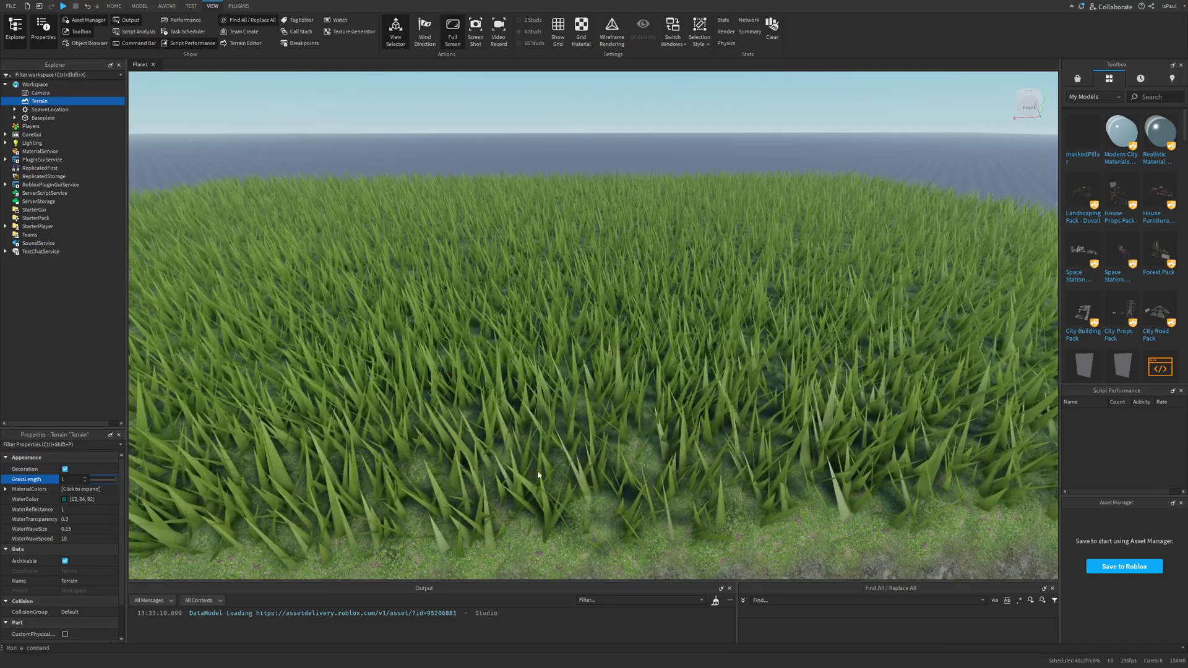
pyautogui.moveTo(117, 483)
pyautogui.mouseDown()
pyautogui.moveTo(92, 483)
pyautogui.moveTo(111, 482)
pyautogui.mouseUp()
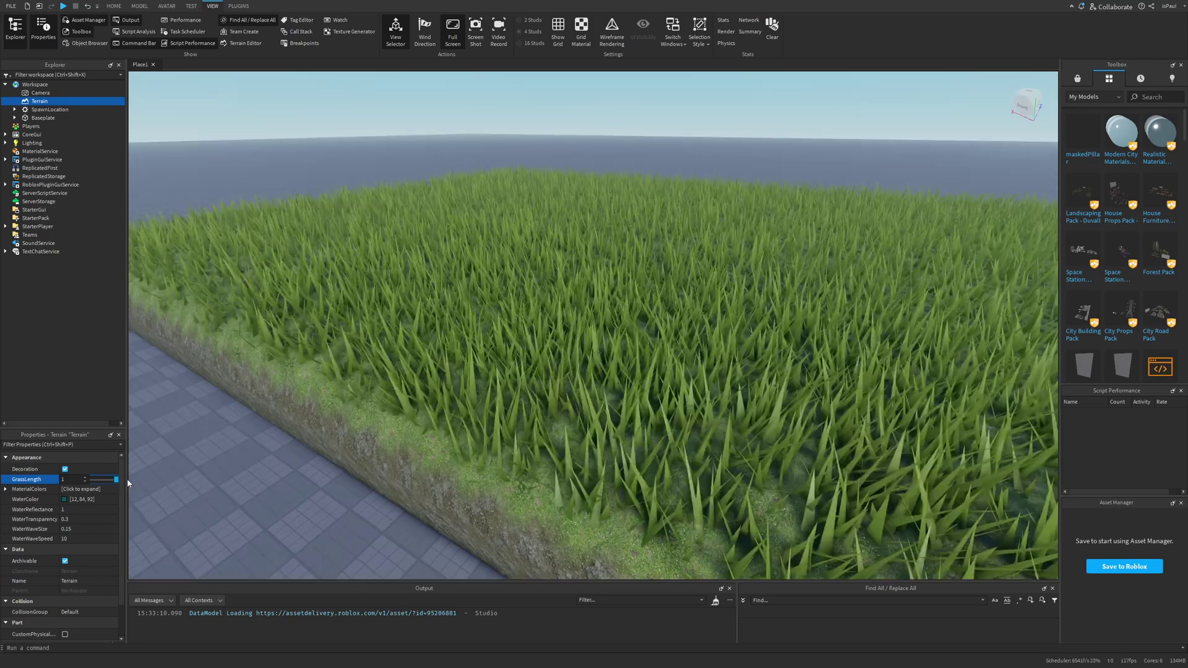
pyautogui.moveTo(118, 480)
pyautogui.mouseDown()
pyautogui.moveTo(93, 480)
pyautogui.moveTo(117, 479)
pyautogui.mouseUp()
pyautogui.click(99, 480)
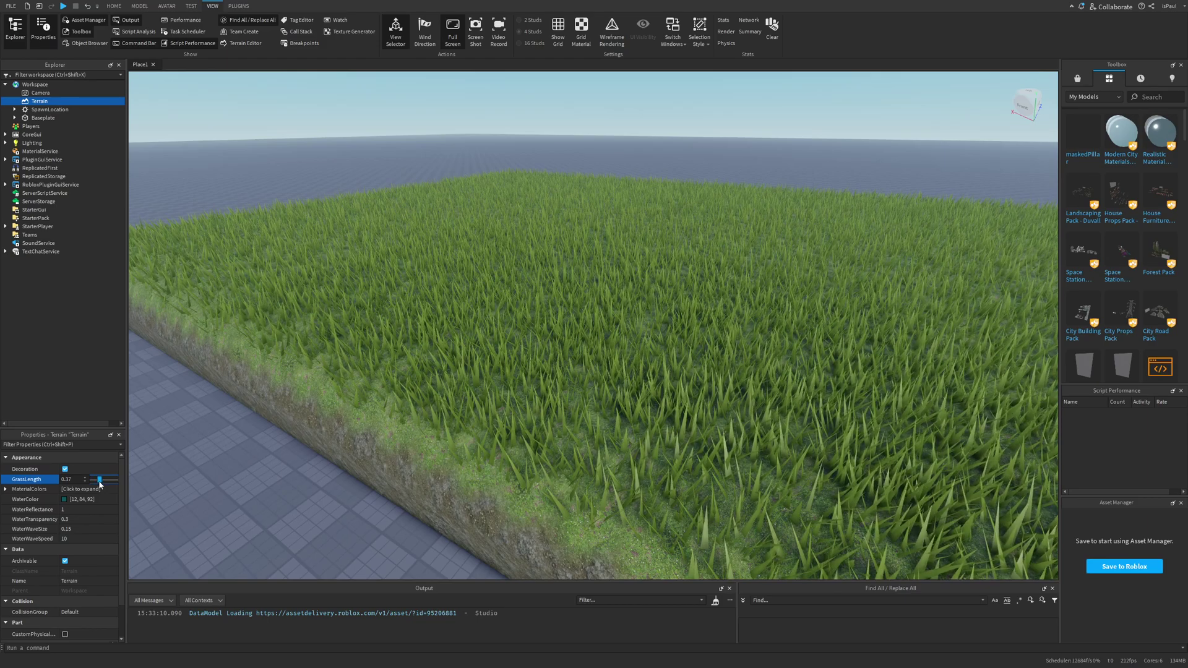
pyautogui.moveTo(98, 479); pyautogui.dragTo(117, 483)
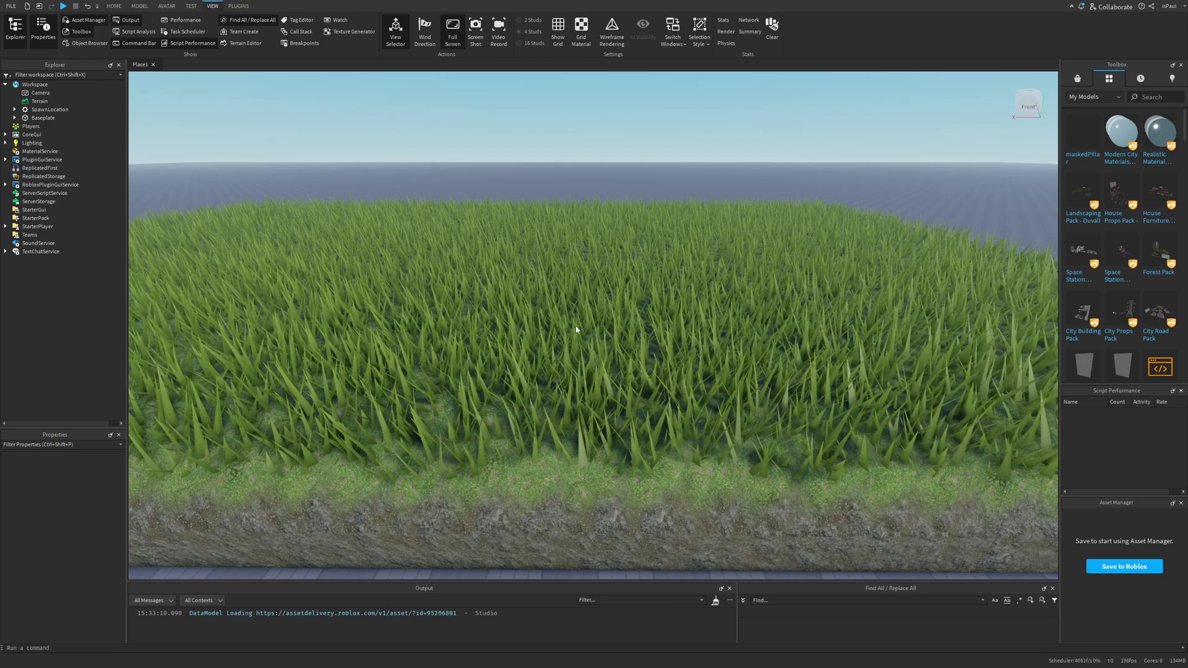
# Set the X component of the Workspace's GlobalWind to 13 and open its Z component for editing.
pyautogui.click(37, 84)
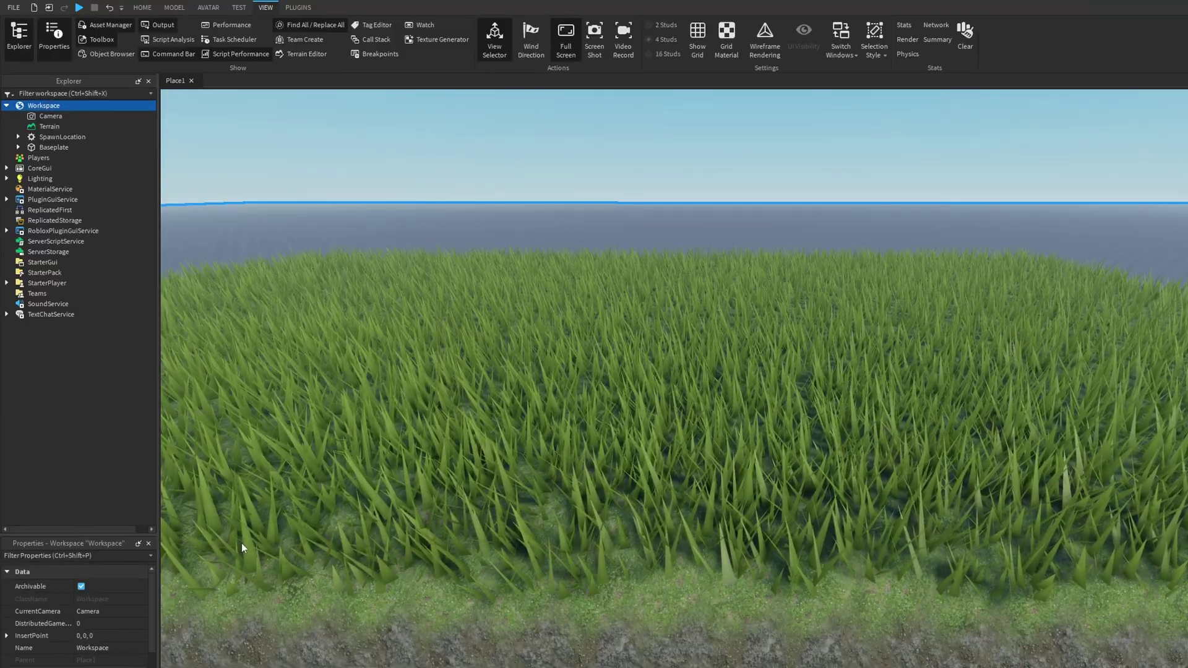
pyautogui.scroll(-5, 108, 667)
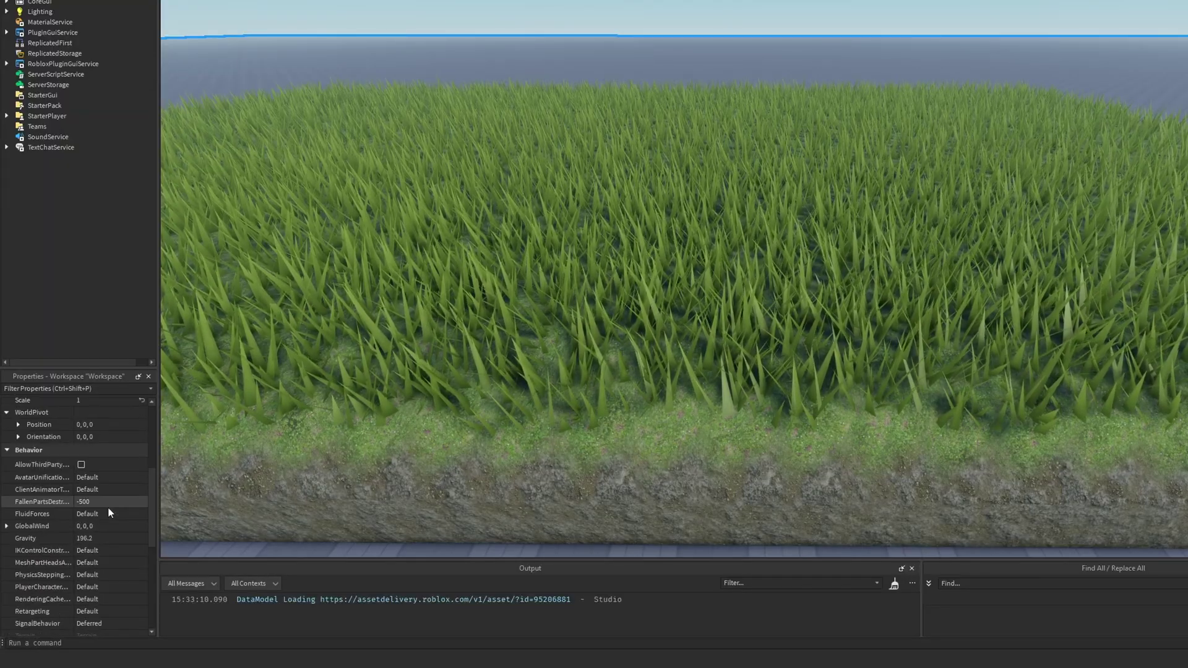
pyautogui.scroll(-1, 108, 508)
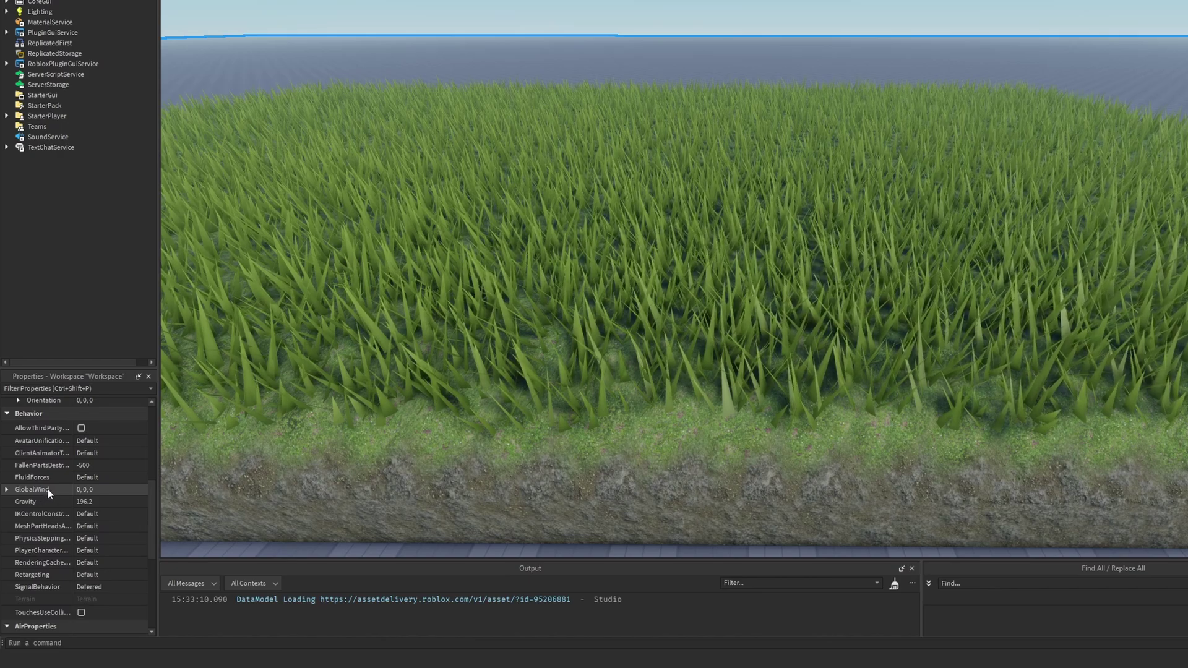
pyautogui.doubleClick(47, 489)
pyautogui.click(106, 500)
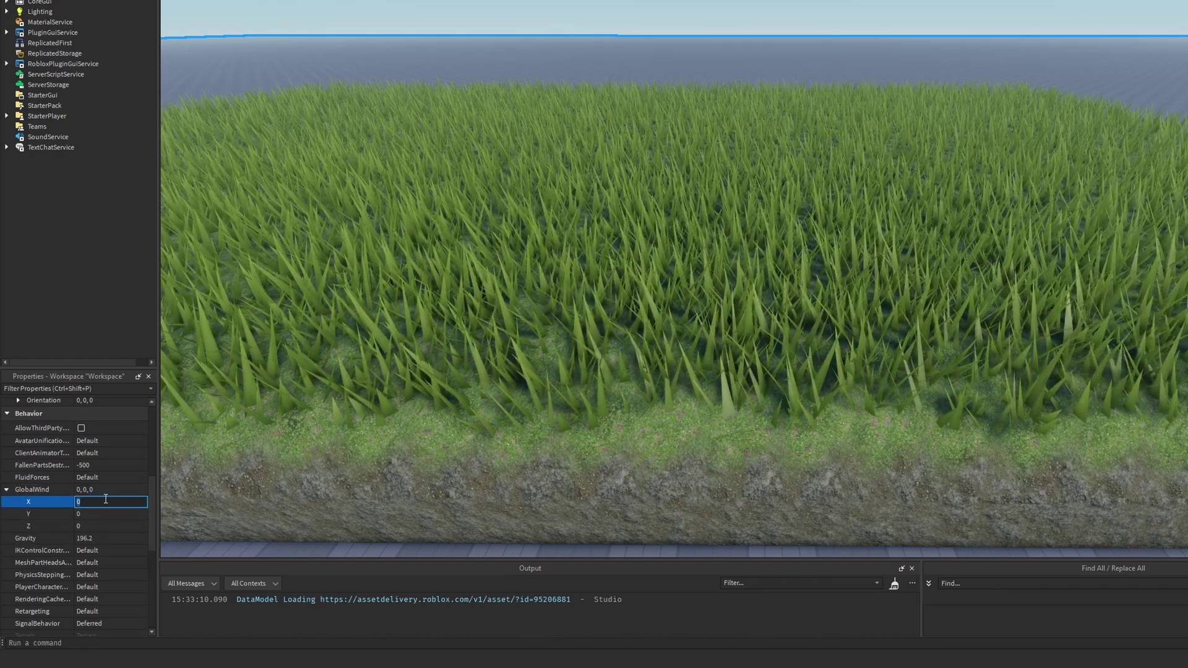
pyautogui.write('13')
pyautogui.press('Return')
pyautogui.click(98, 527)
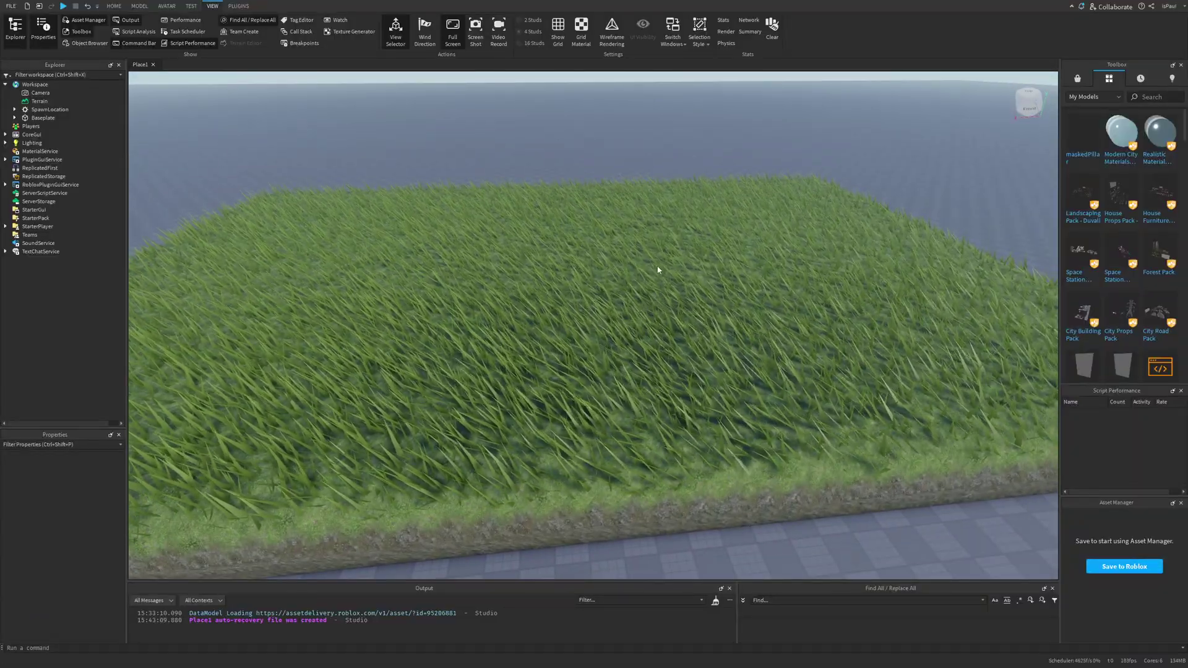
# Lower the Terrain's GrassLength to 0.1 and raise it back to 1 to compare how the wind bends the grass.
pyautogui.click(532, 283)
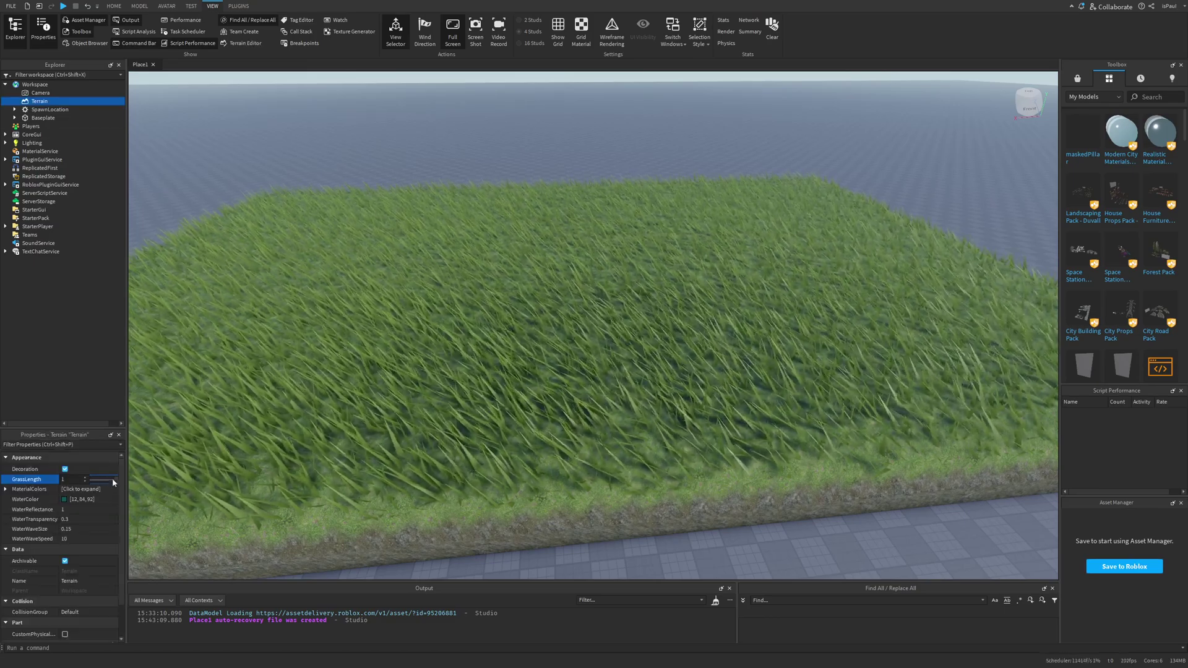
pyautogui.moveTo(118, 485); pyautogui.dragTo(91, 481)
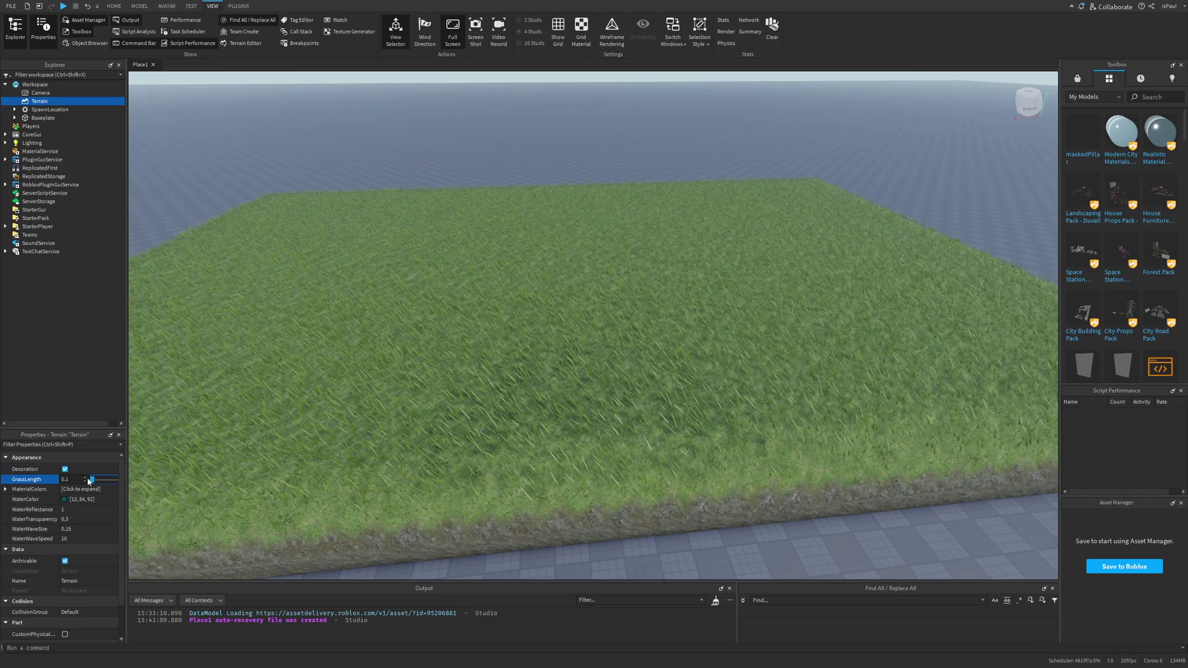
pyautogui.moveTo(629, 430); pyautogui.dragTo(629, 431, button='right')
pyautogui.scroll(4, 628, 430)
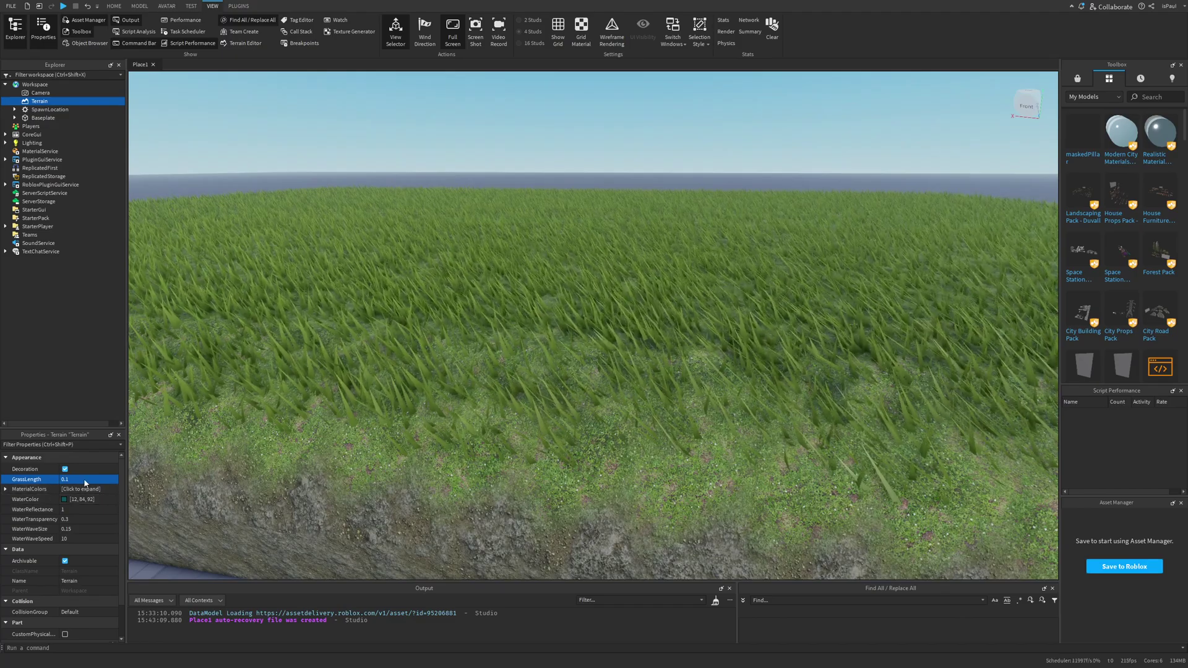
pyautogui.moveTo(93, 484); pyautogui.dragTo(117, 483)
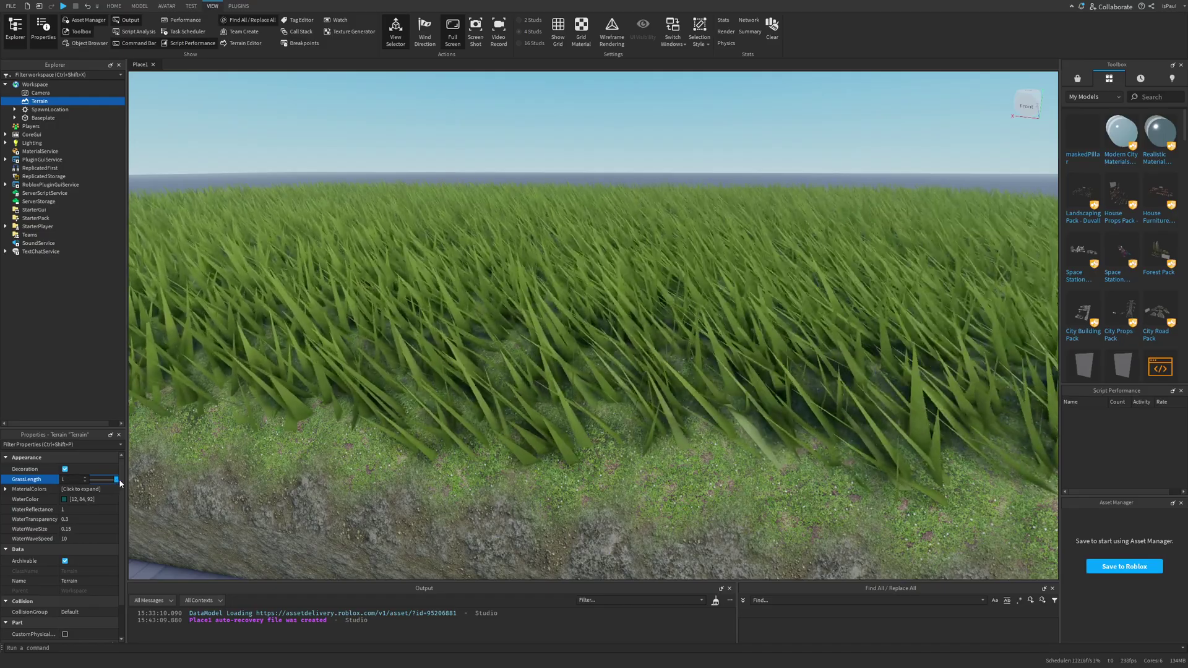
pyautogui.moveTo(778, 399); pyautogui.dragTo(780, 413, button='right')
pyautogui.press('e')
pyautogui.click(567, 345)
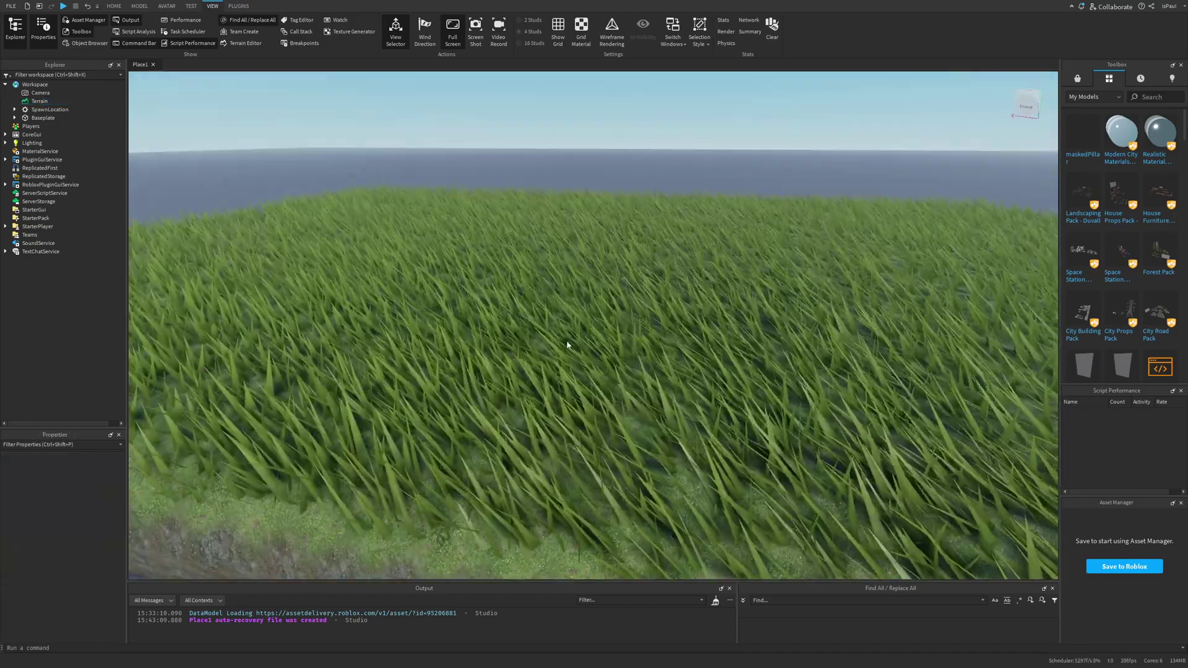
# Check the X component of the Workspace's GlobalWind and examine the wind-bent grass from several sides of the terrain.
pyautogui.click(35, 84)
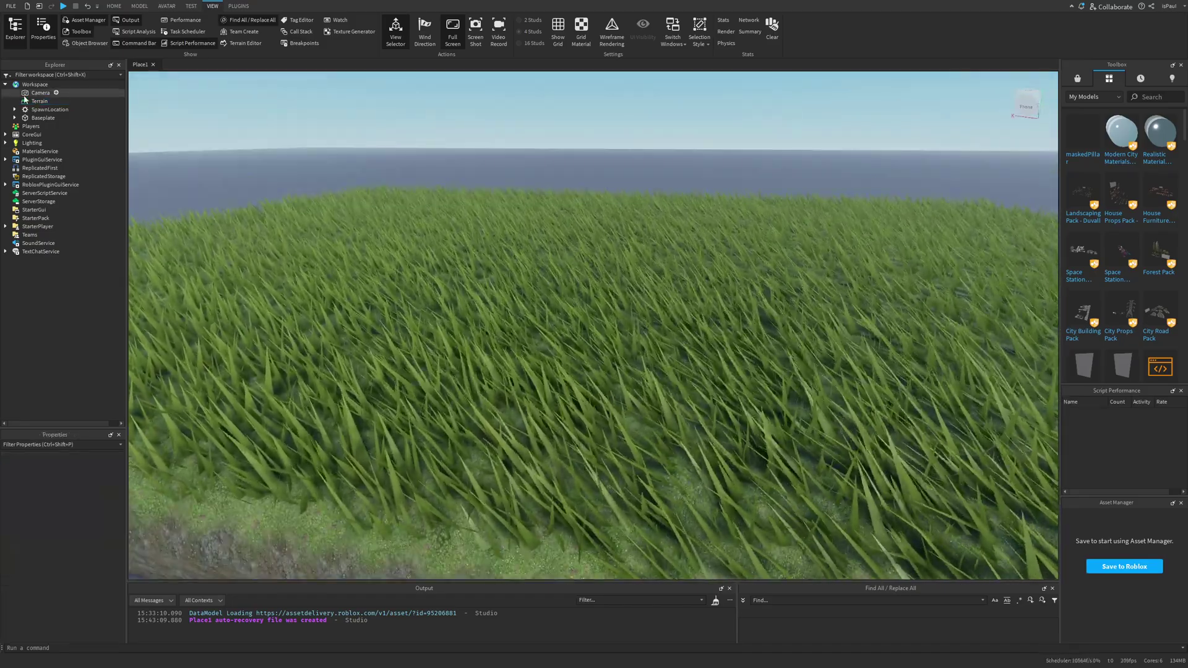
pyautogui.click(77, 506)
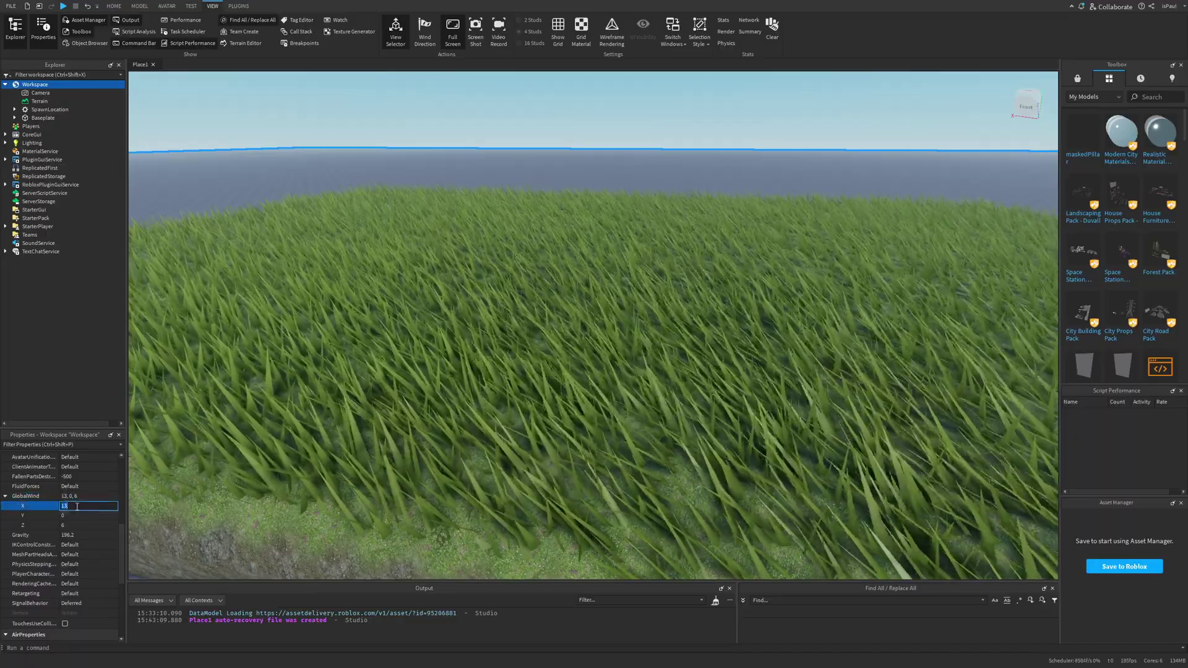
pyautogui.click(586, 313)
pyautogui.scroll(-4, 586, 313)
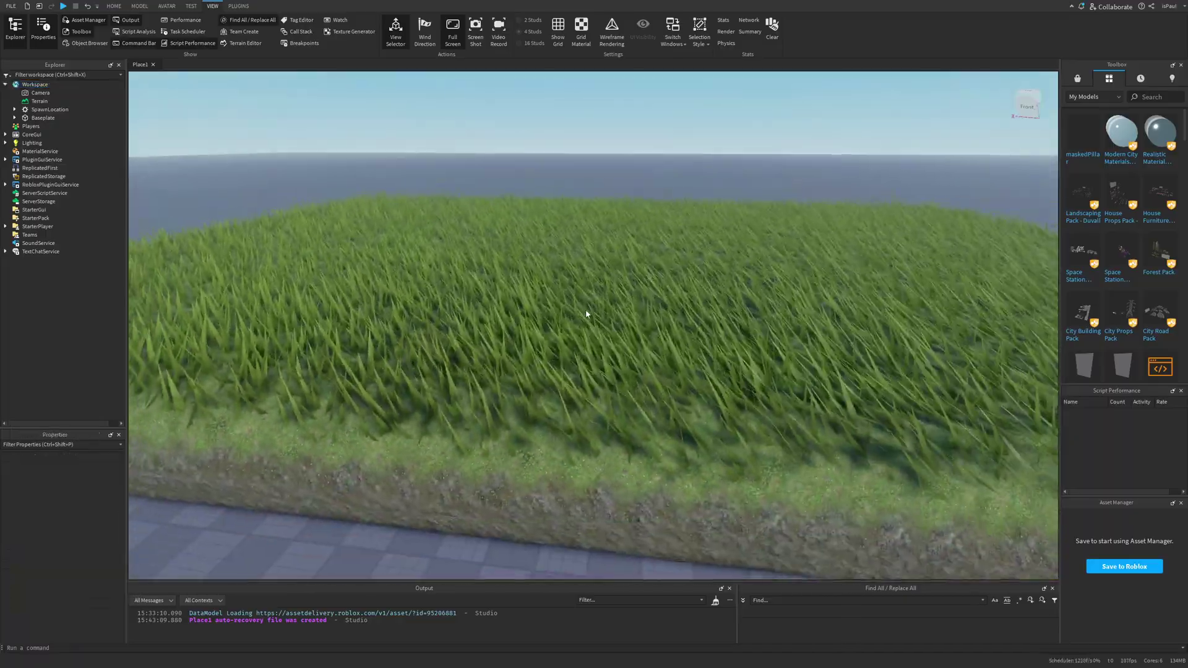
pyautogui.scroll(4, 643, 355)
pyautogui.moveTo(662, 365); pyautogui.dragTo(664, 367, button='right')
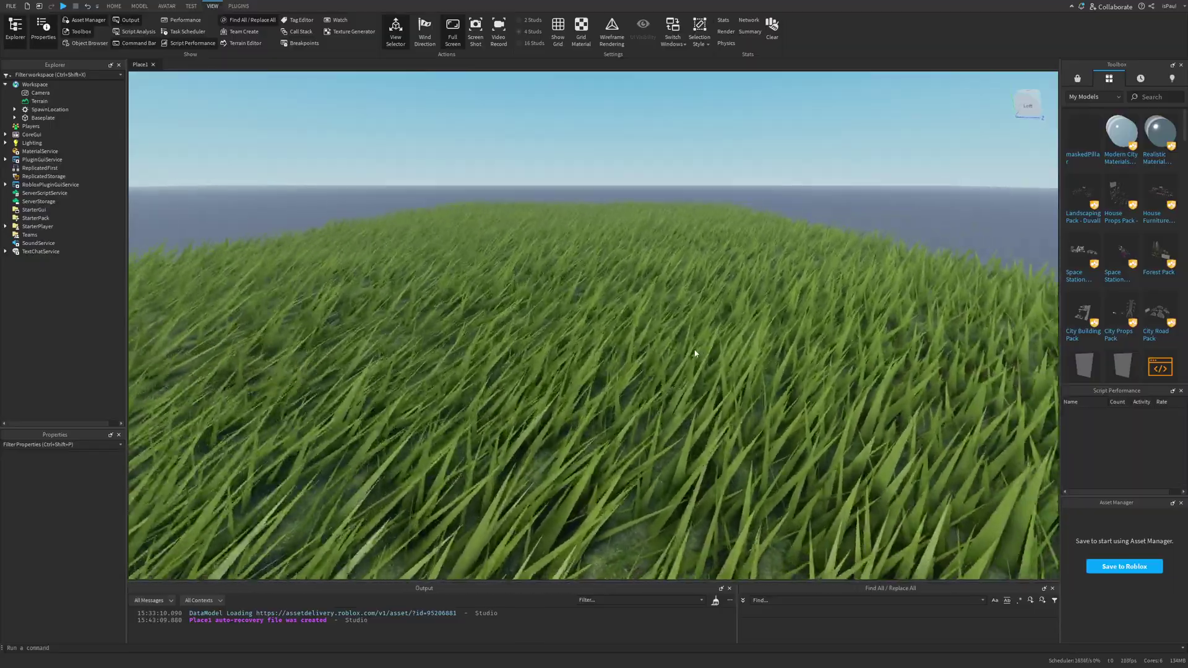
pyautogui.moveTo(695, 351); pyautogui.dragTo(695, 352, button='right')
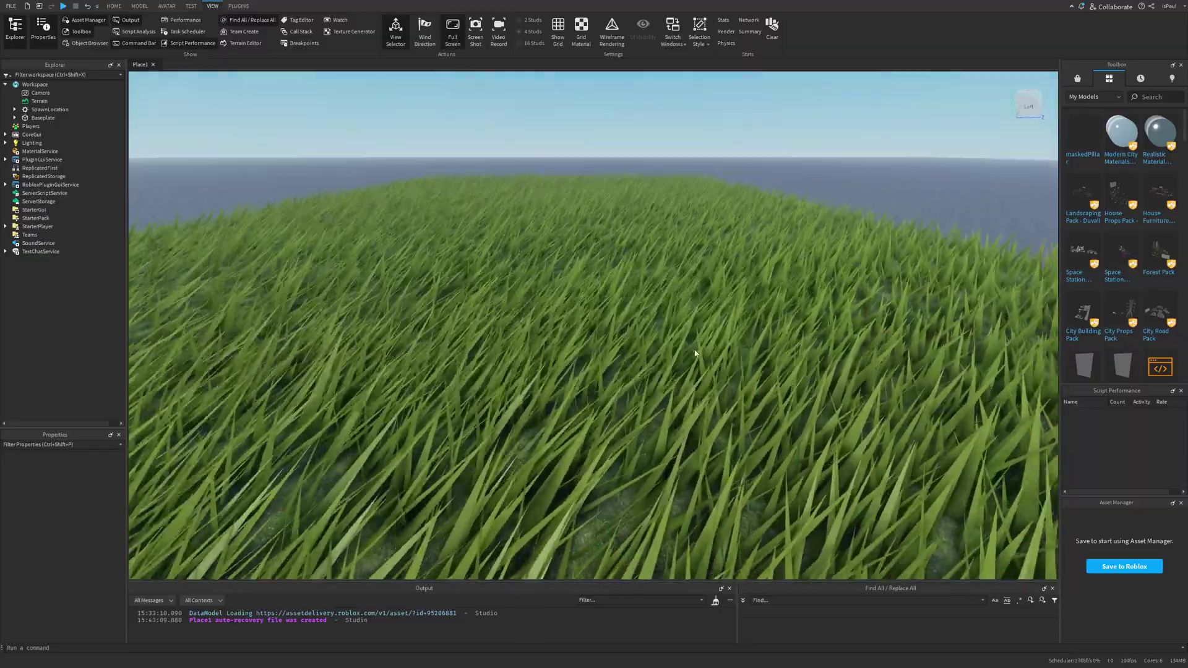
pyautogui.moveTo(734, 314); pyautogui.dragTo(734, 316, button='right')
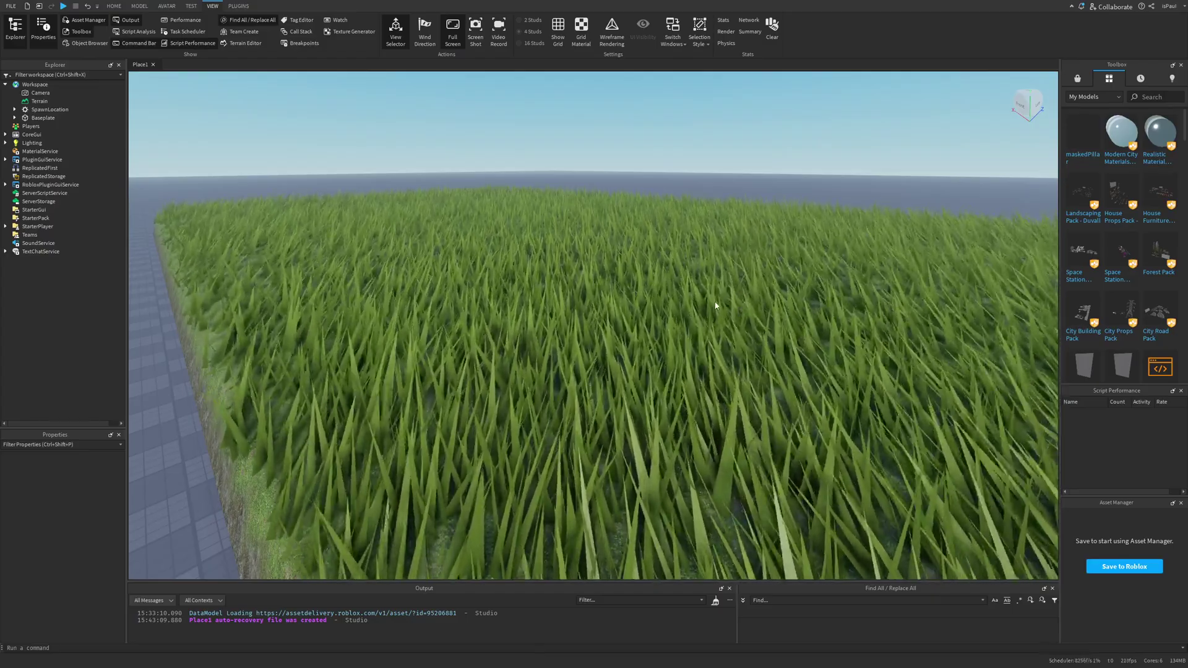
pyautogui.moveTo(714, 301); pyautogui.dragTo(721, 301, button='right')
pyautogui.press('s')
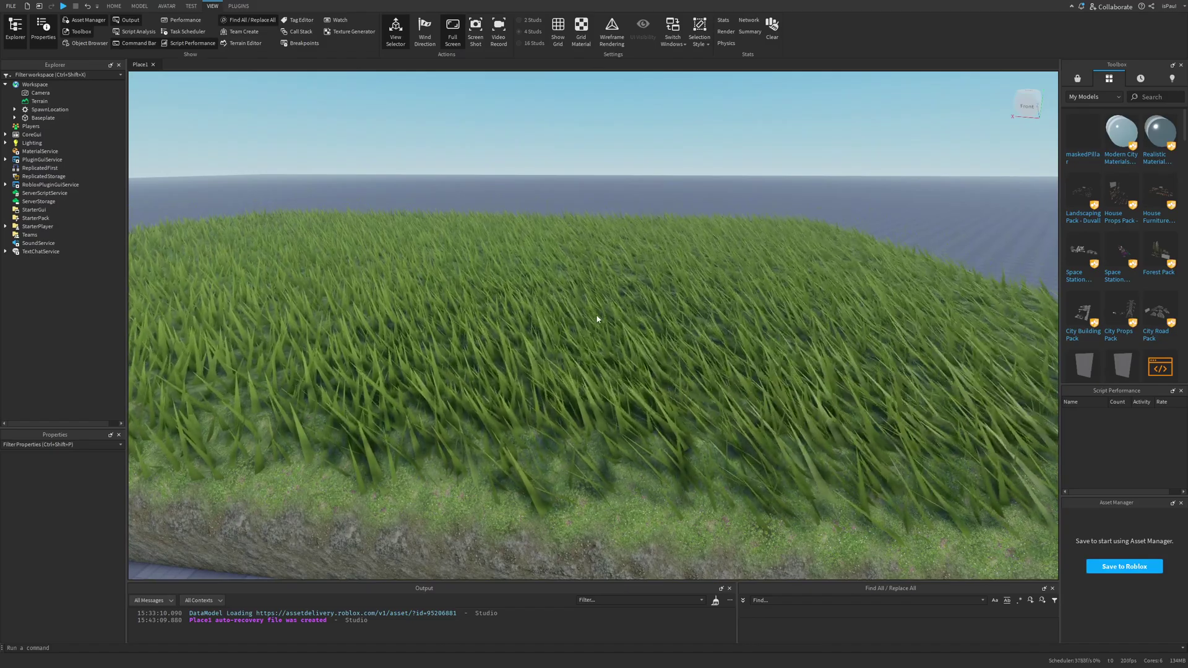
pyautogui.moveTo(629, 317); pyautogui.dragTo(625, 318, button='right')
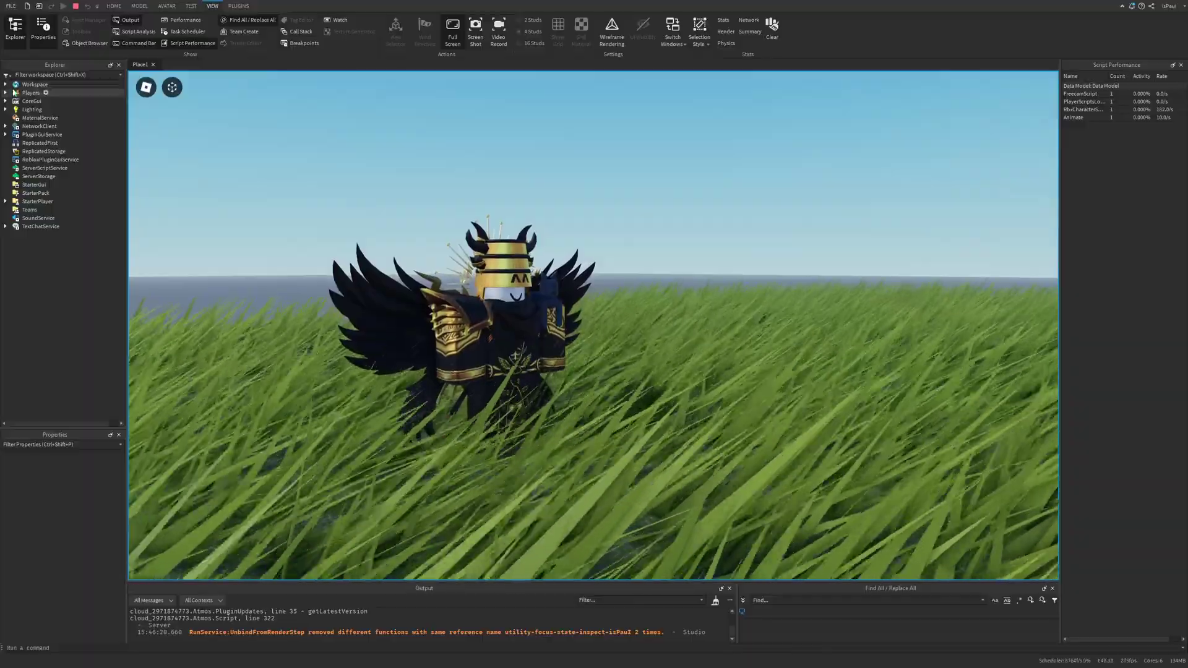
# Set the Workspace's GlobalWind to 10,0,10 in the running play test.
pyautogui.click(33, 84)
pyautogui.scroll(-5, 71, 540)
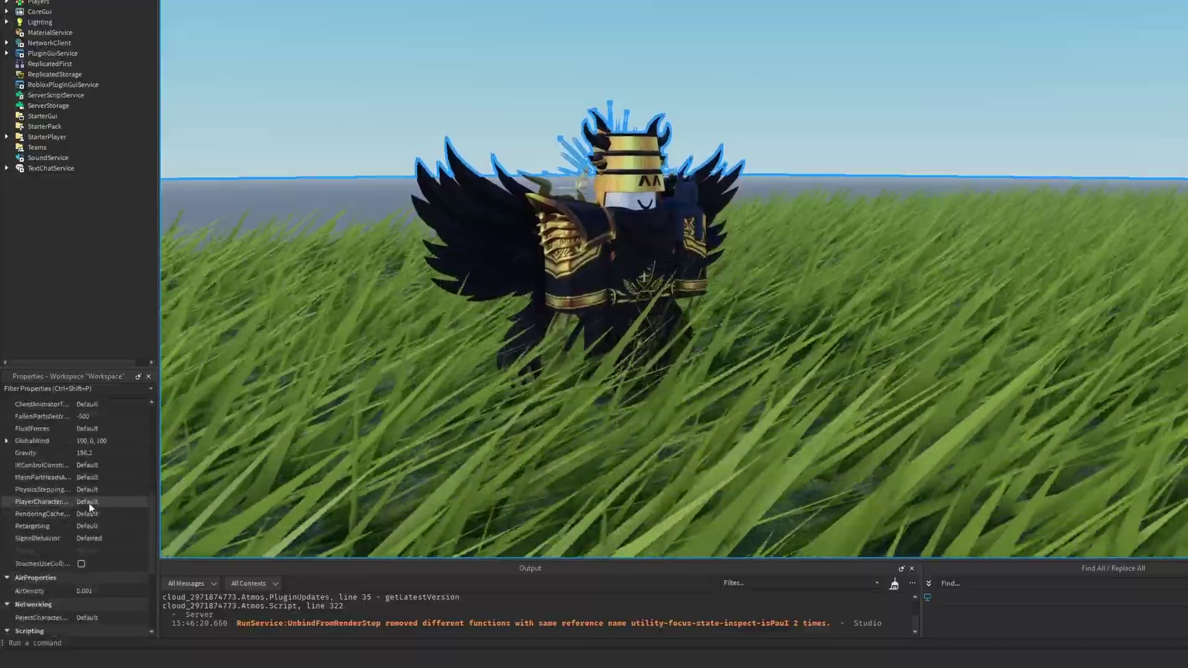
pyautogui.scroll(2, 92, 507)
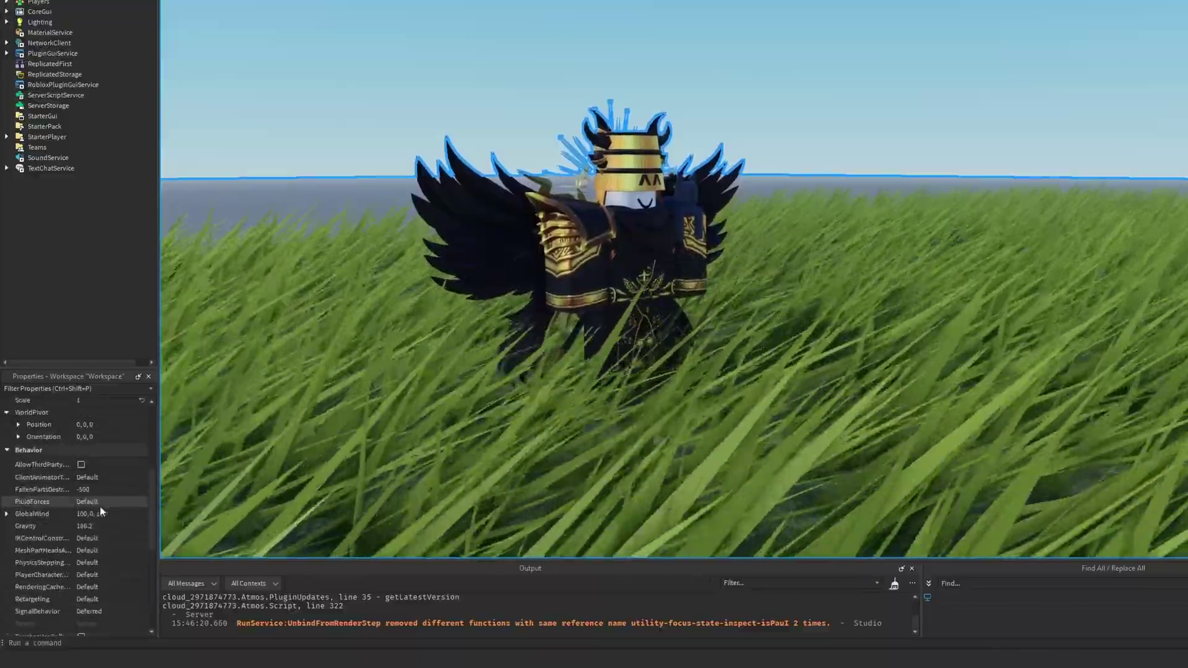
pyautogui.scroll(-1, 109, 500)
pyautogui.click(105, 478)
pyautogui.write('10,0,10')
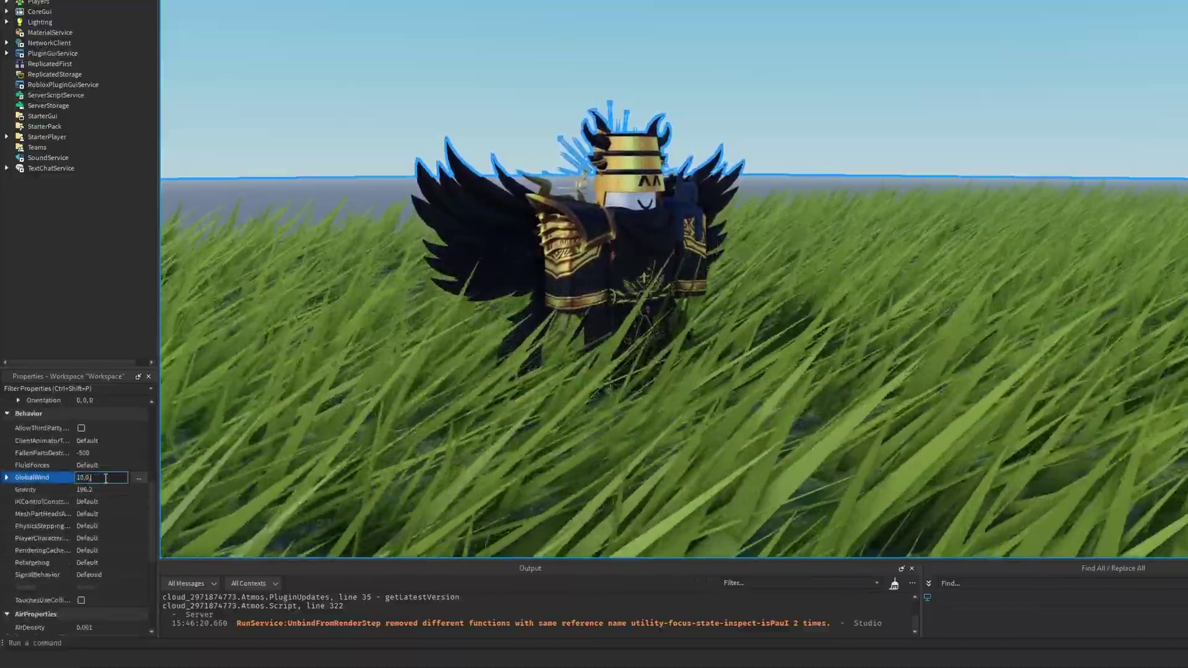
pyautogui.press('Return')
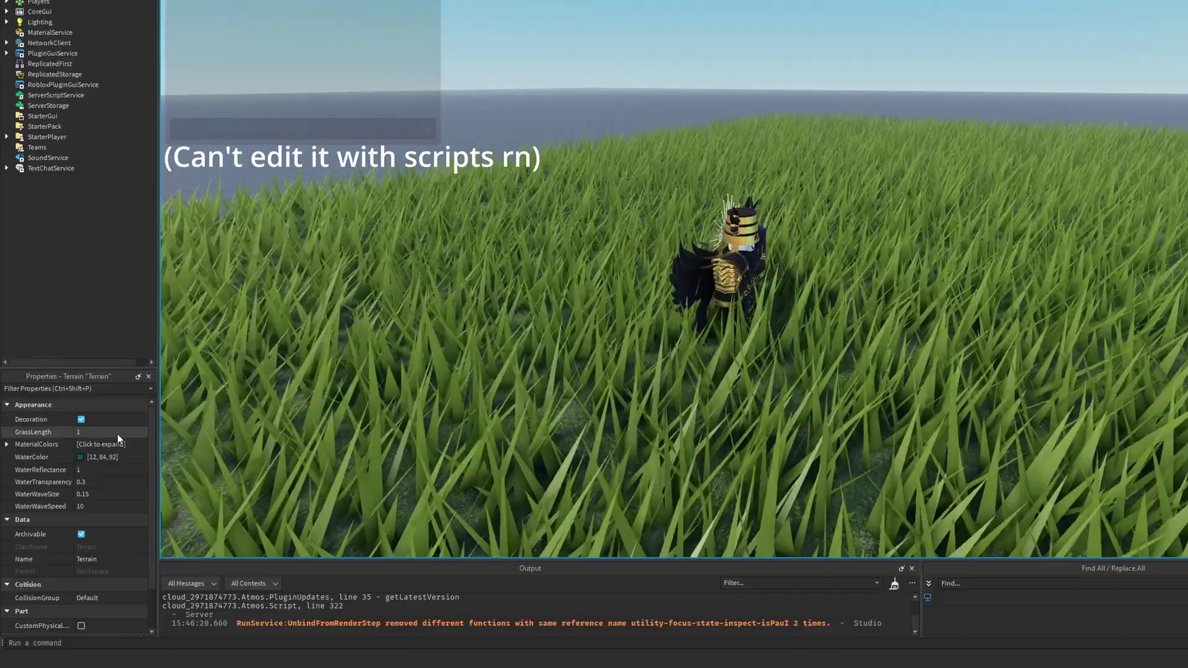
# Try shortening the Terrain's GrassLength during the play test, return it to 1 and view the grass around the avatar.
pyautogui.click(117, 433)
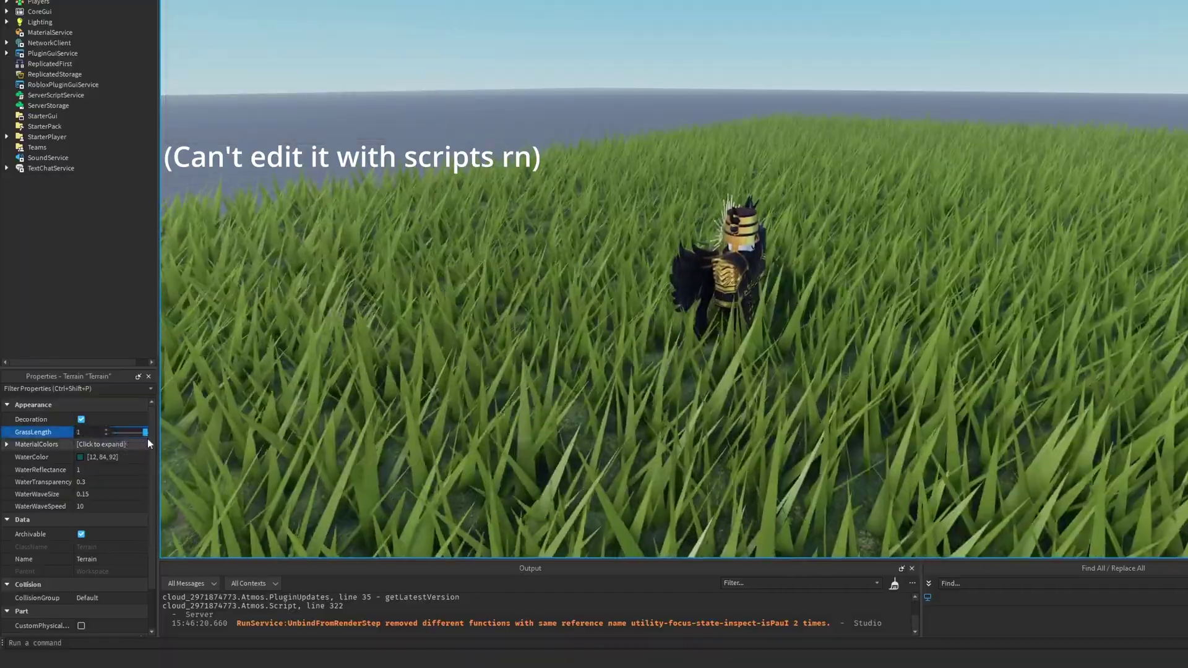
pyautogui.moveTo(147, 439); pyautogui.dragTo(110, 440)
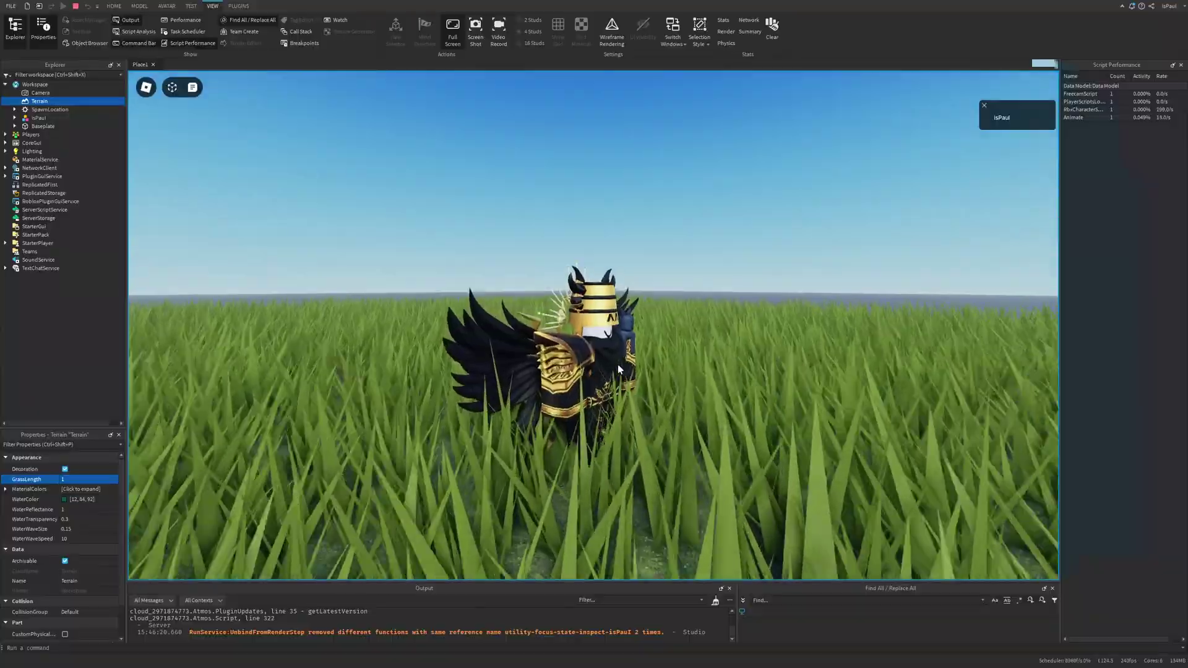
pyautogui.scroll(5, 618, 365)
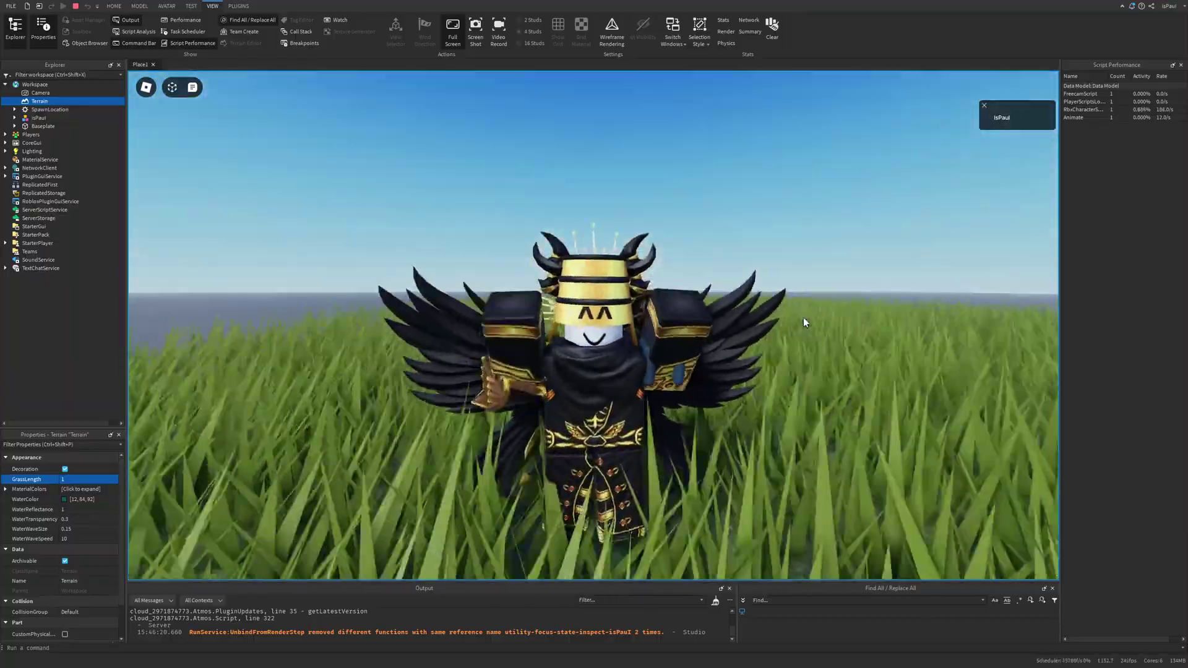
pyautogui.moveTo(803, 318); pyautogui.dragTo(803, 317, button='right')
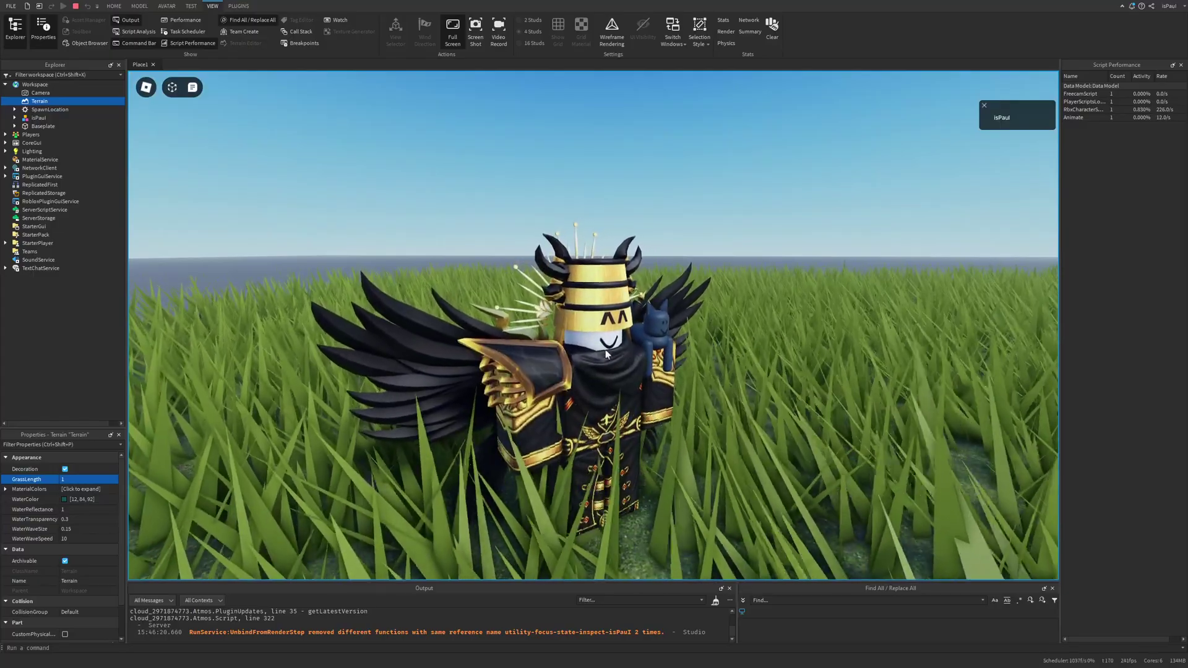
# Send the emoticon ^_^ in the game chat.
pyautogui.press('/')
pyautogui.write('^_^')
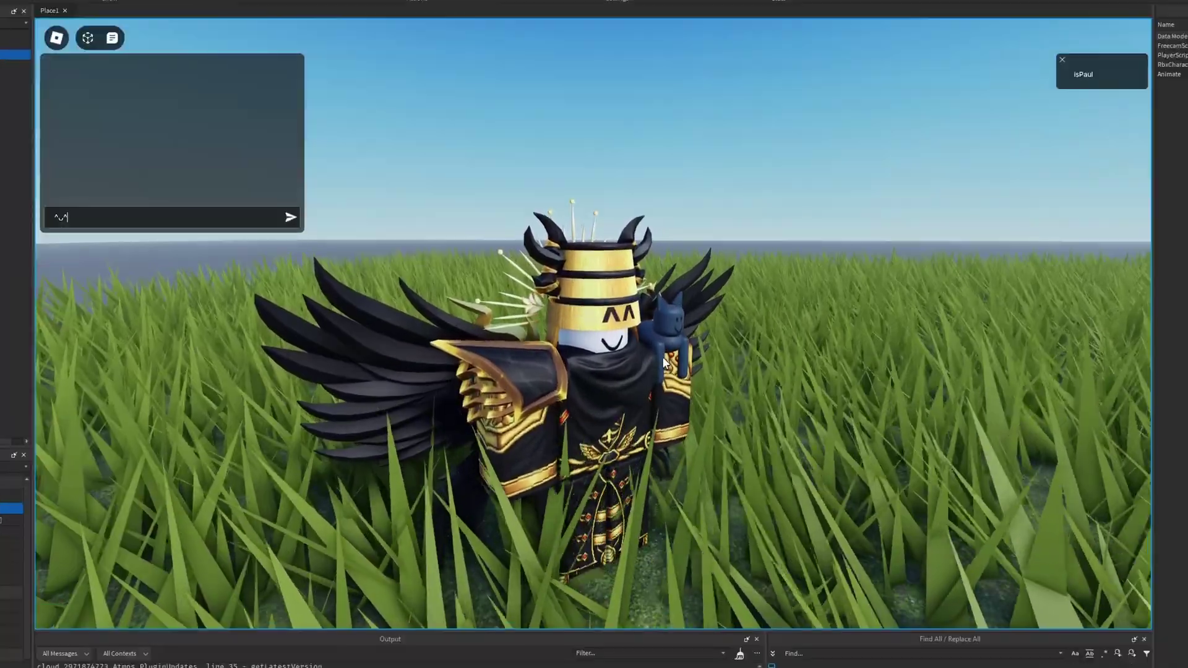
pyautogui.press('Return')
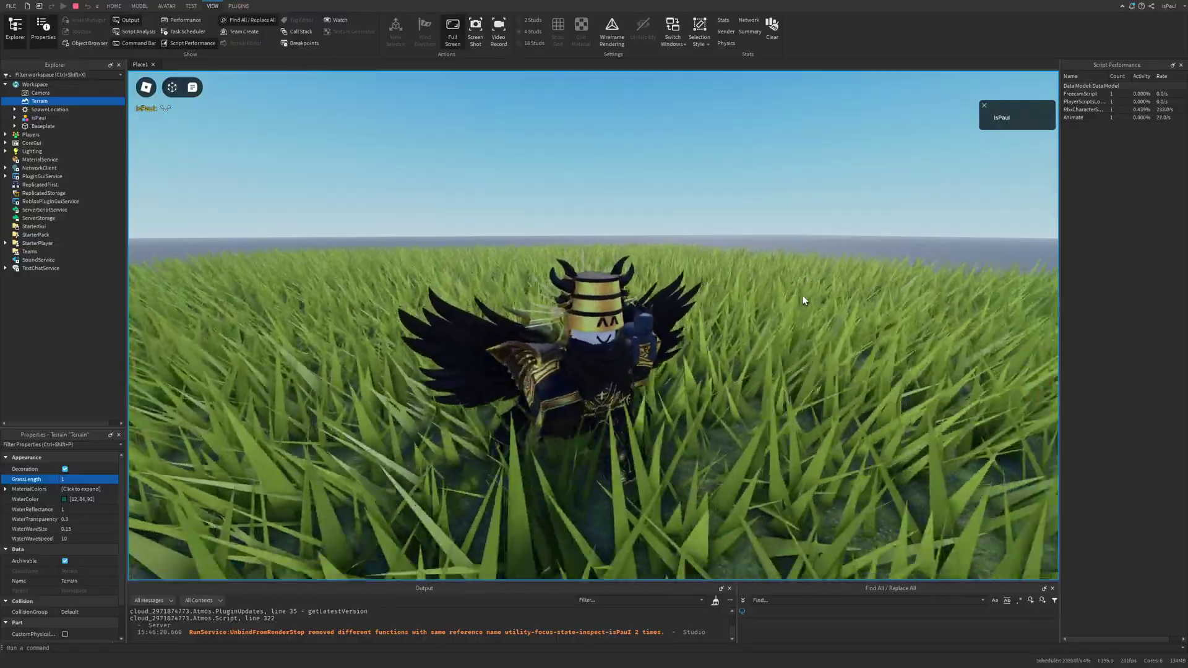
# Examine the grass around the avatar from several angles and distances.
pyautogui.moveTo(803, 296); pyautogui.dragTo(679, 375, button='right')
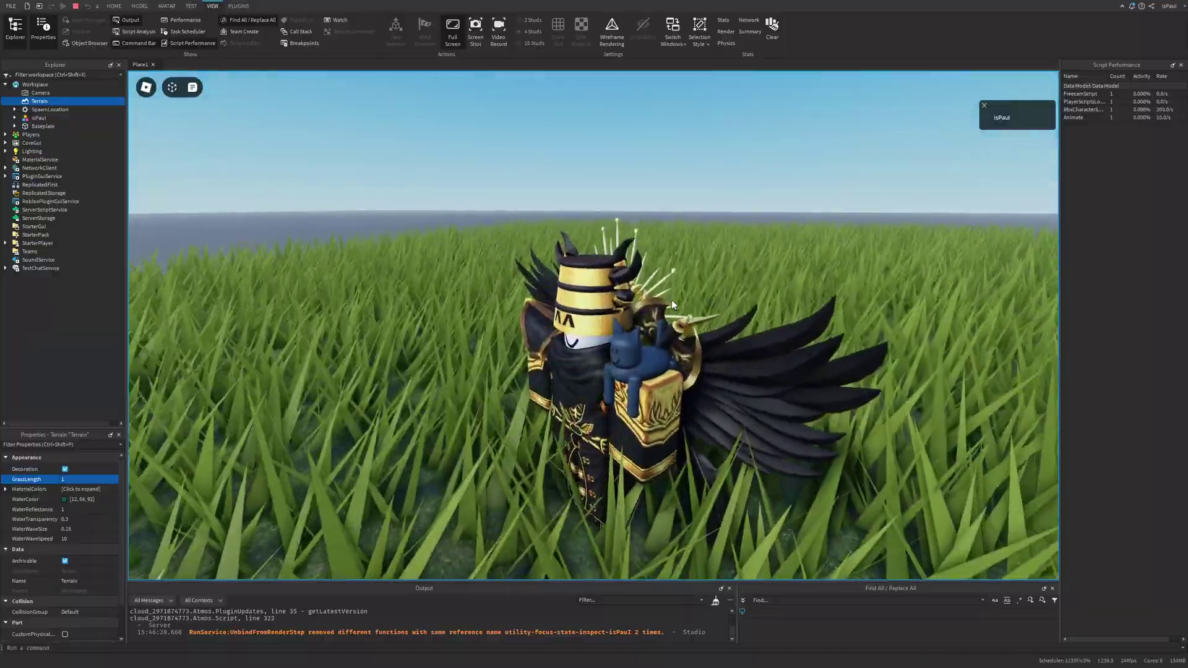
pyautogui.scroll(-1, 671, 302)
pyautogui.moveTo(671, 301); pyautogui.dragTo(673, 293, button='right')
pyautogui.scroll(2, 671, 301)
pyautogui.scroll(-2, 671, 301)
pyautogui.scroll(-3, 673, 293)
pyautogui.scroll(4, 673, 294)
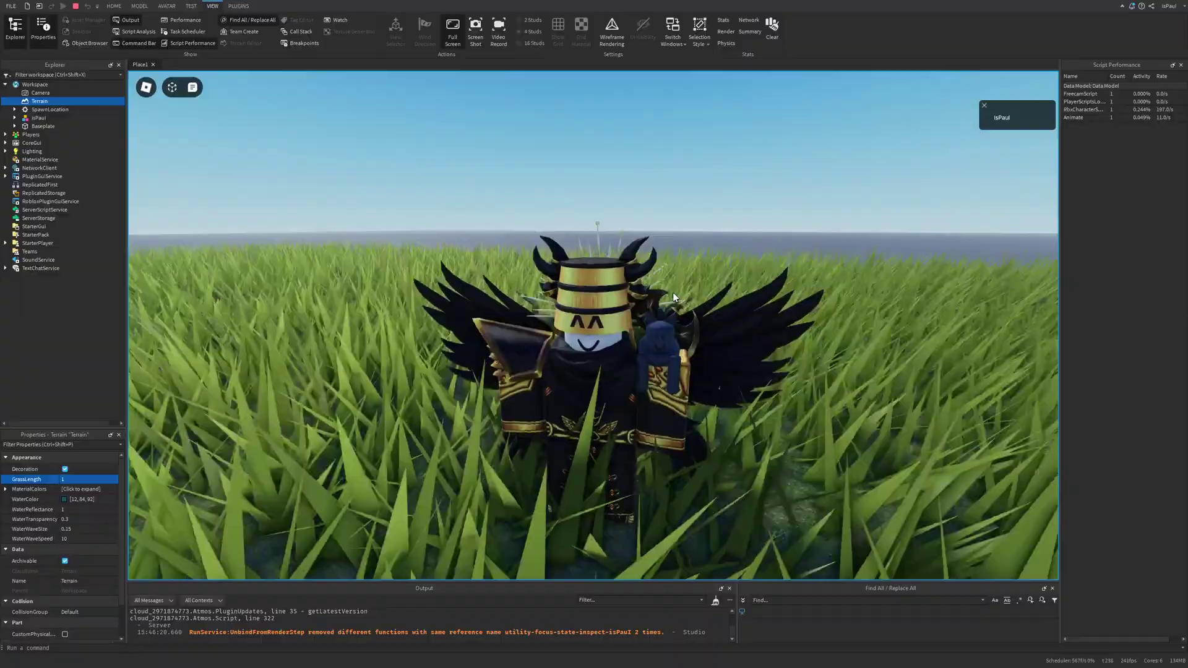
pyautogui.scroll(-1, 673, 293)
# Walk the avatar sideways back and forth through the grass to see how they interact.
pyautogui.press('d')
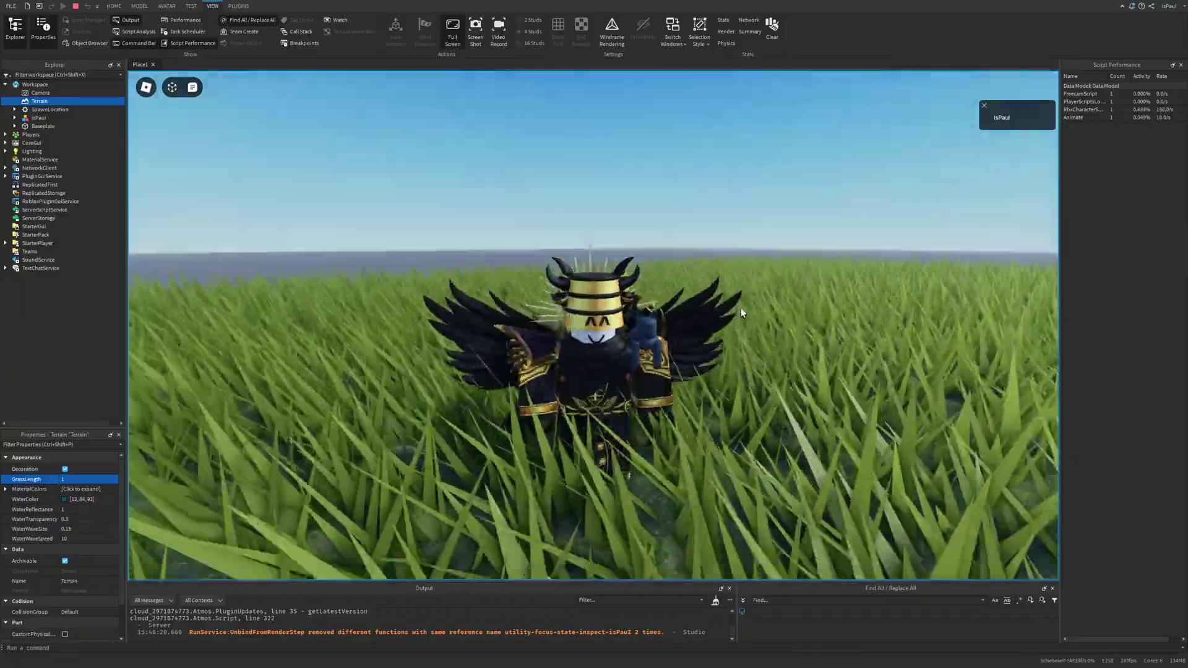
pyautogui.press('a')
pyautogui.moveTo(740, 309); pyautogui.dragTo(710, 298, button='right')
pyautogui.press('d')
pyautogui.press('a')
pyautogui.press('d')
pyautogui.press('a')
pyautogui.press('d')
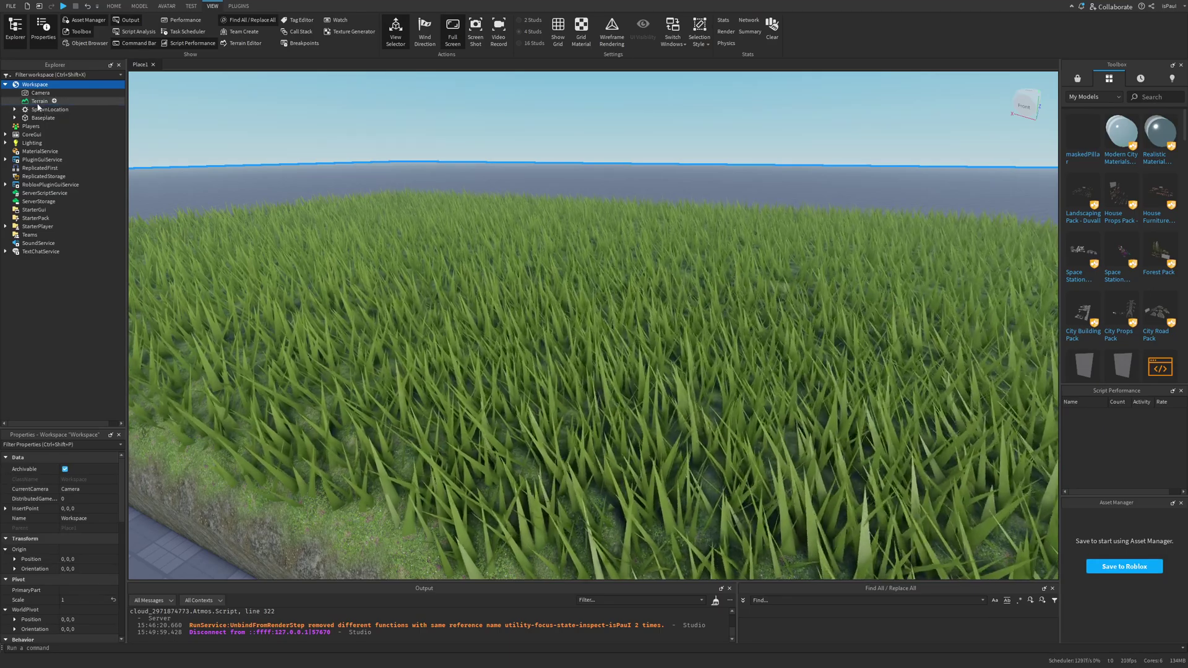
# Switch the Terrain's Decoration off and on to compare, leave it enabled, and vary GrassLength before returning it to 1.
pyautogui.click(65, 469)
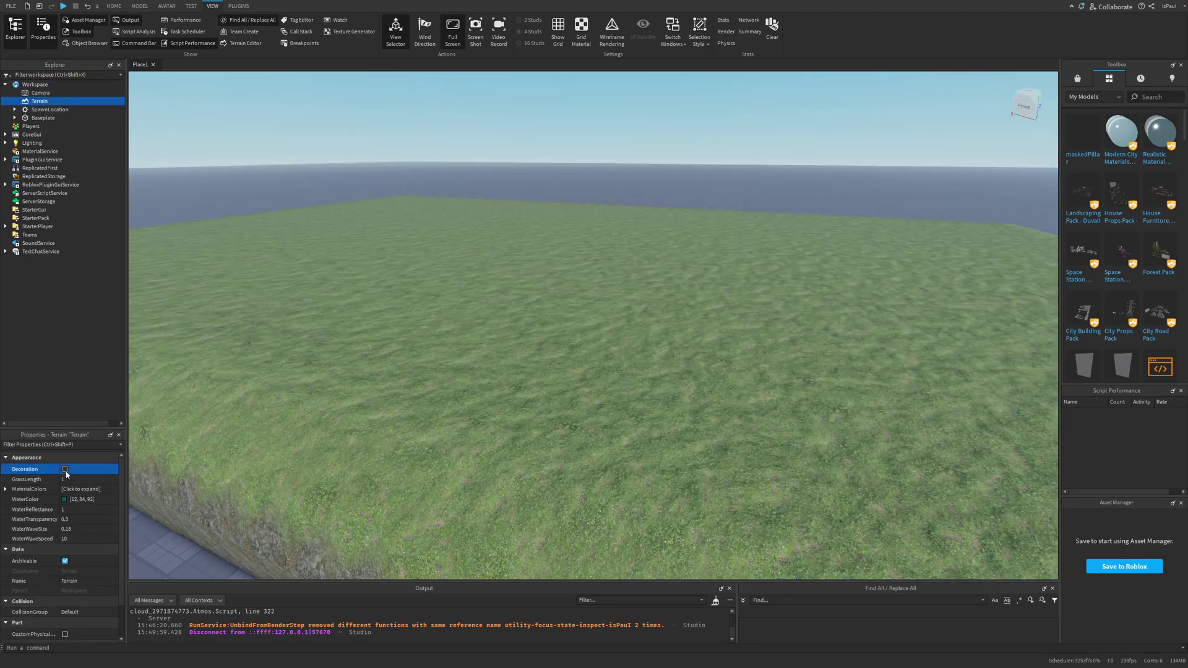
pyautogui.click(65, 470)
pyautogui.click(66, 470)
pyautogui.click(66, 470)
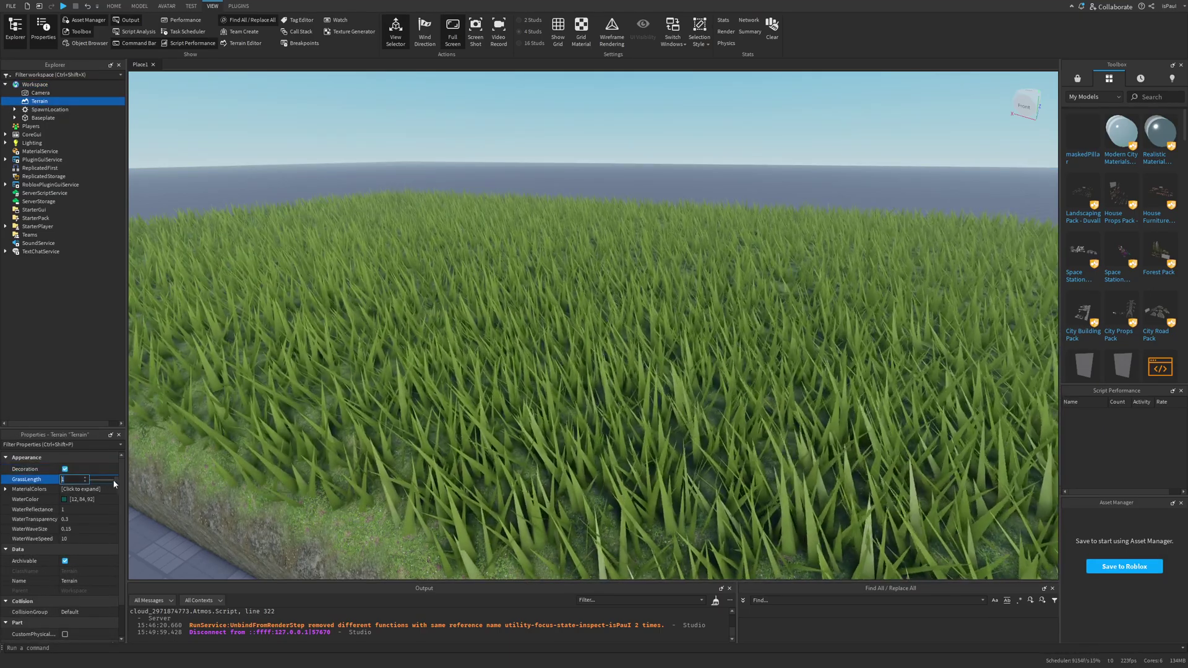
pyautogui.moveTo(114, 481)
pyautogui.mouseDown()
pyautogui.moveTo(100, 481)
pyautogui.moveTo(120, 482)
pyautogui.mouseUp()
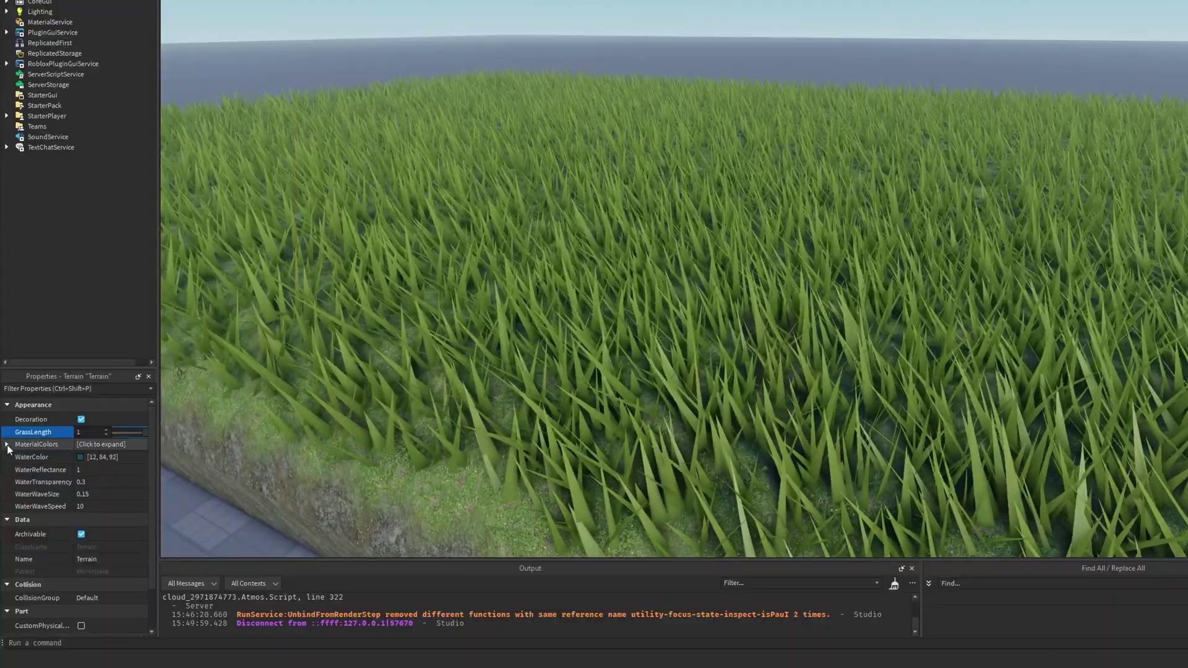
# Set the Grass colour in the Terrain's MaterialColors to dark red (144, 0, 0).
pyautogui.click(5, 489)
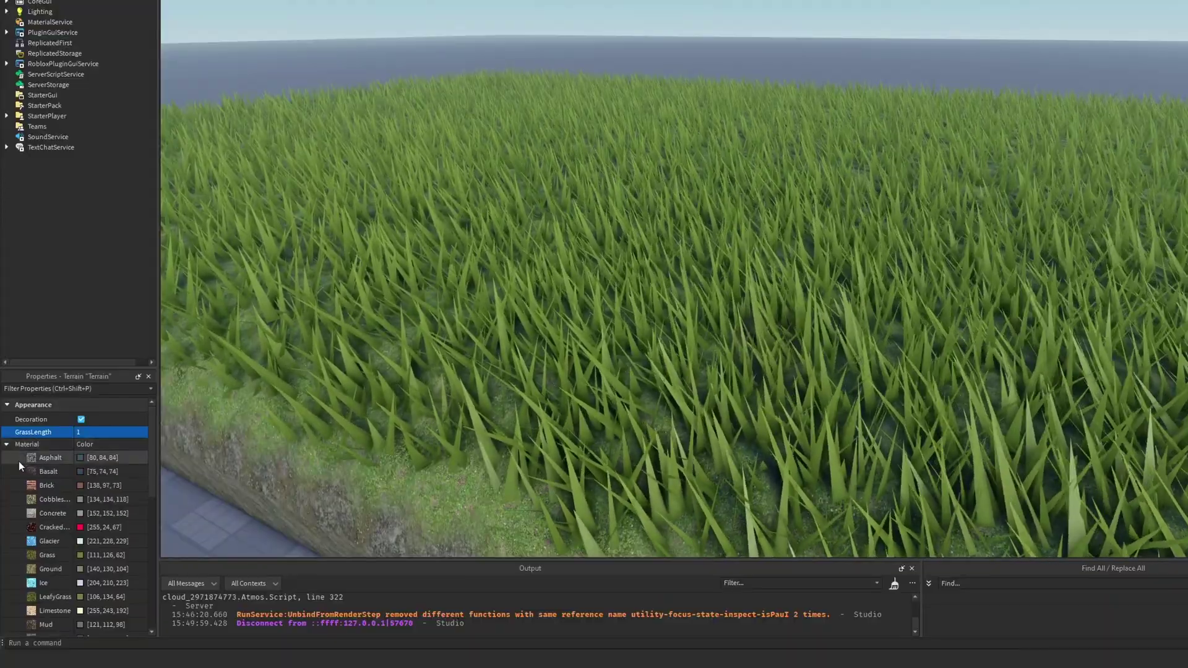
pyautogui.scroll(-1, 45, 481)
pyautogui.click(80, 520)
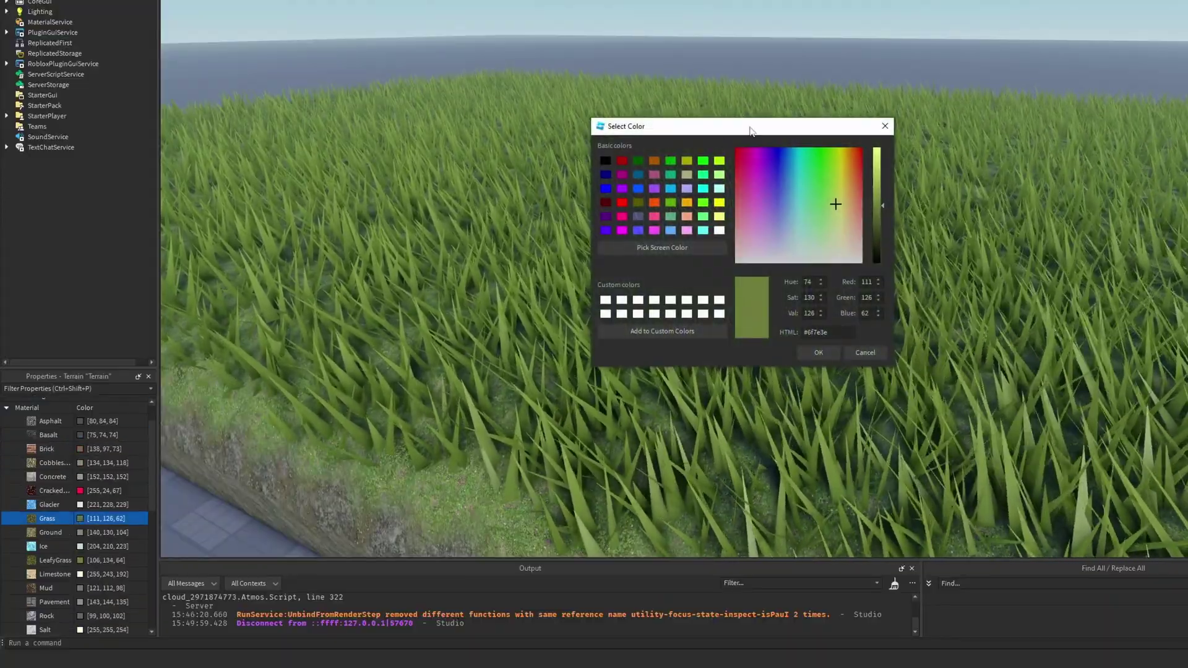
pyautogui.moveTo(751, 130); pyautogui.dragTo(915, 107)
pyautogui.moveTo(967, 184); pyautogui.dragTo(1036, 128)
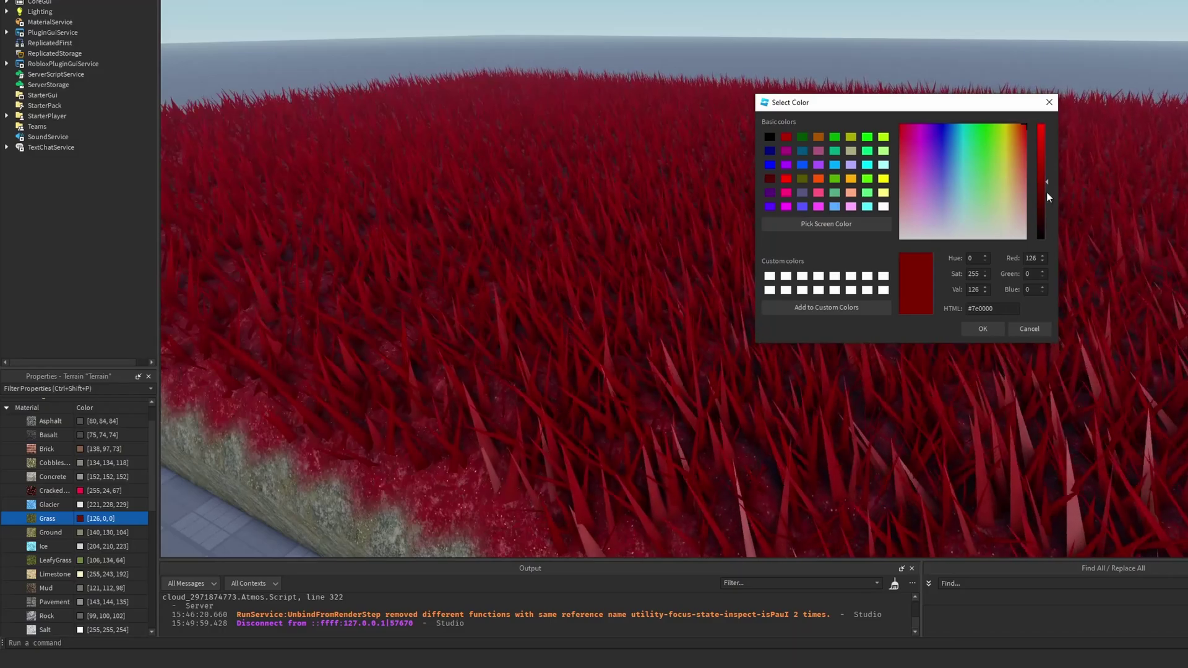
pyautogui.moveTo(1046, 191); pyautogui.dragTo(1042, 162)
pyautogui.click(982, 329)
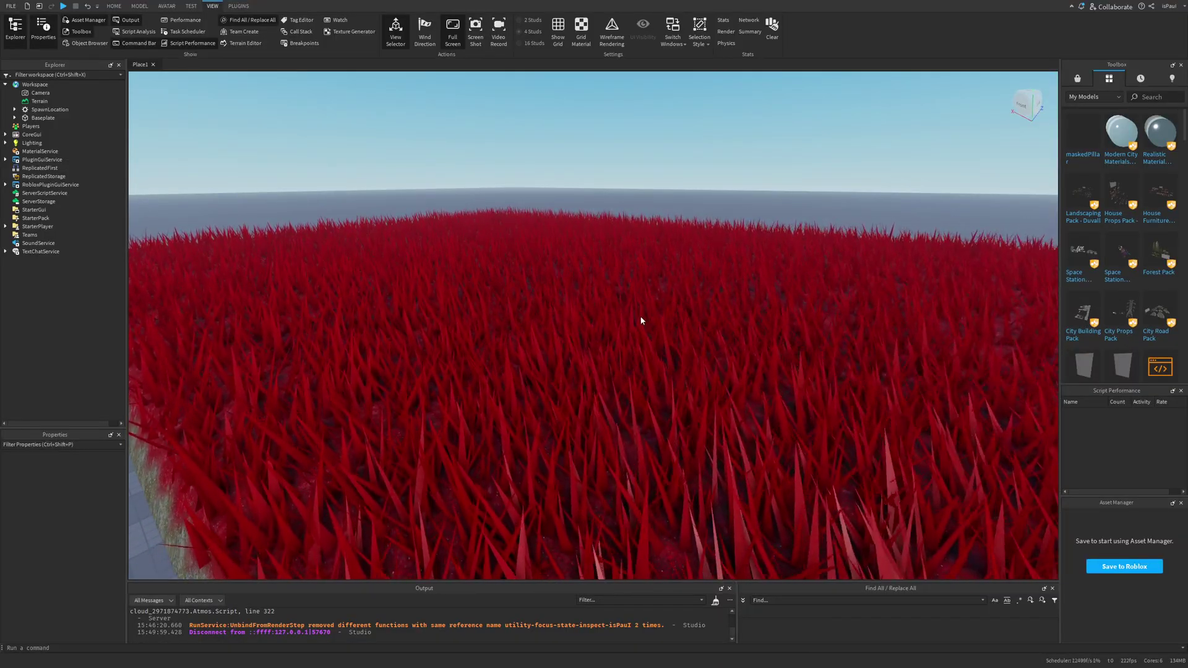
# Change the Terrain's Grass material colour to a light blue-grey (130, 139, 163).
pyautogui.scroll(-5, 642, 322)
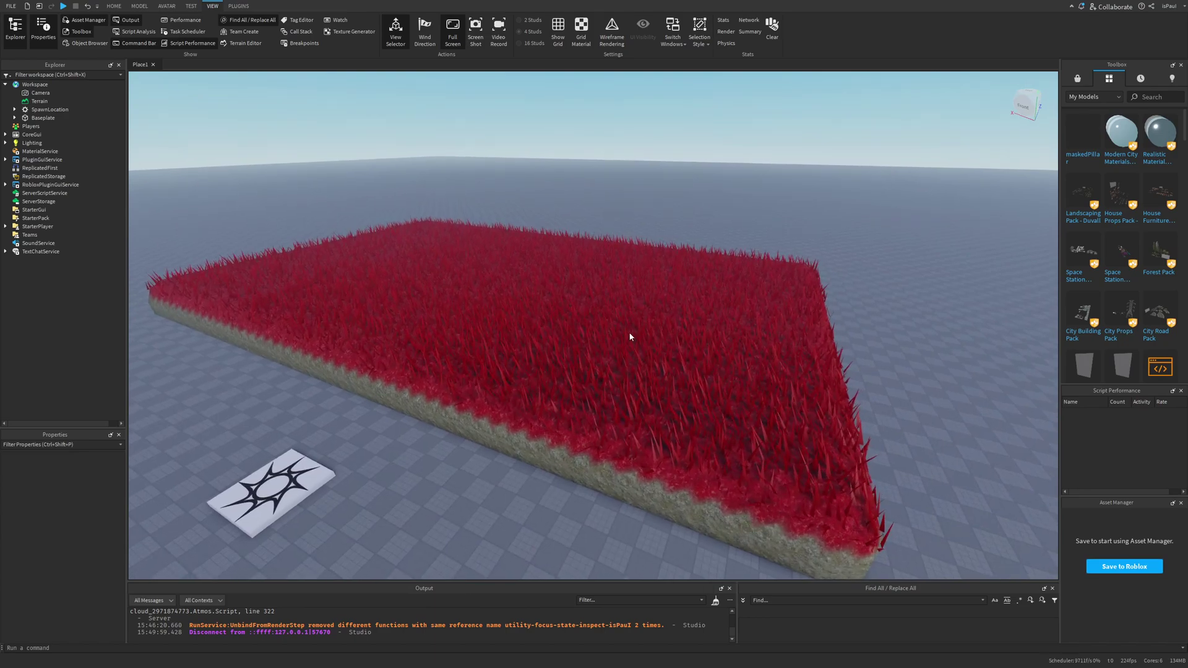
pyautogui.scroll(3, 615, 378)
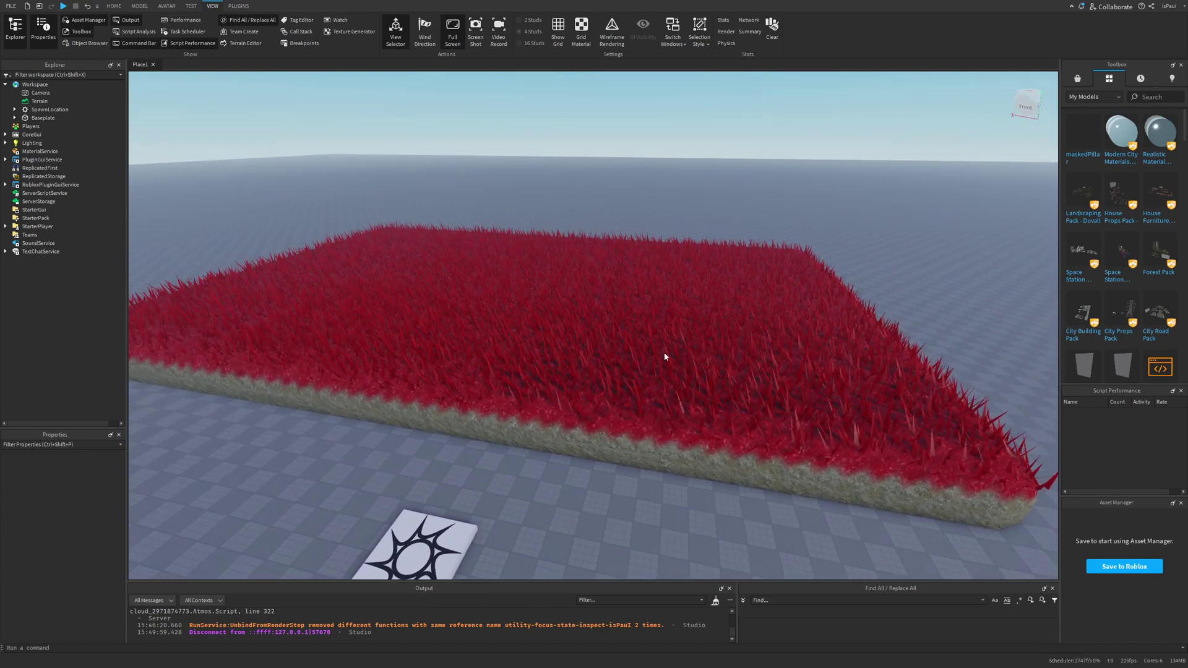
pyautogui.scroll(-3, 730, 418)
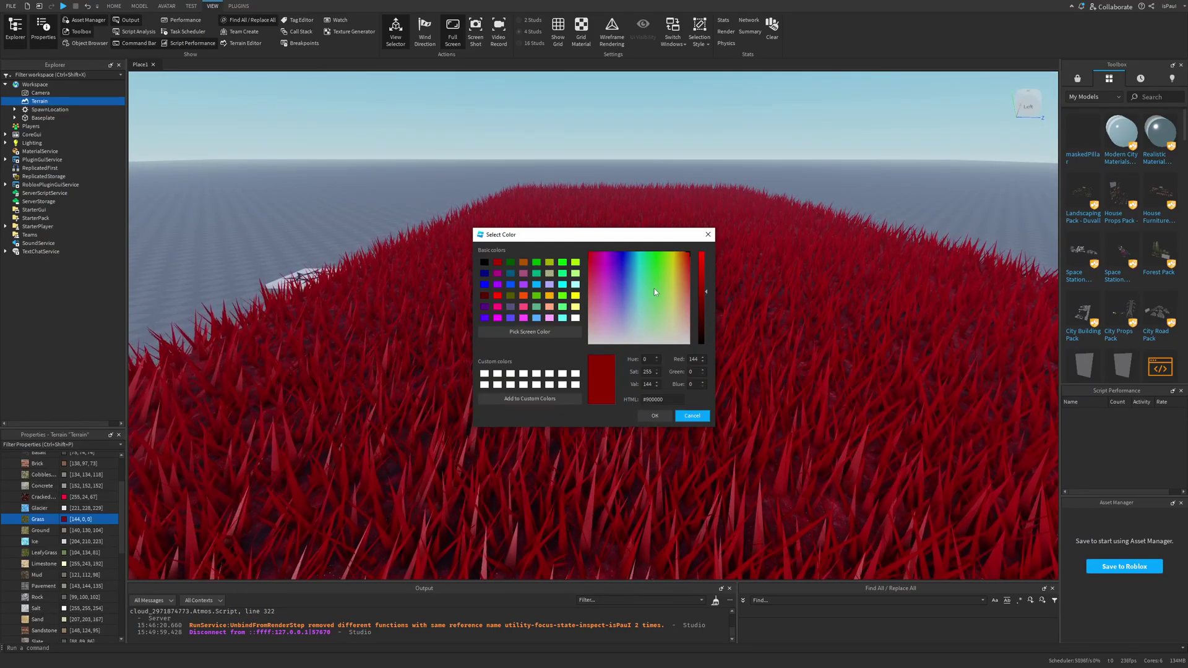
pyautogui.click(627, 326)
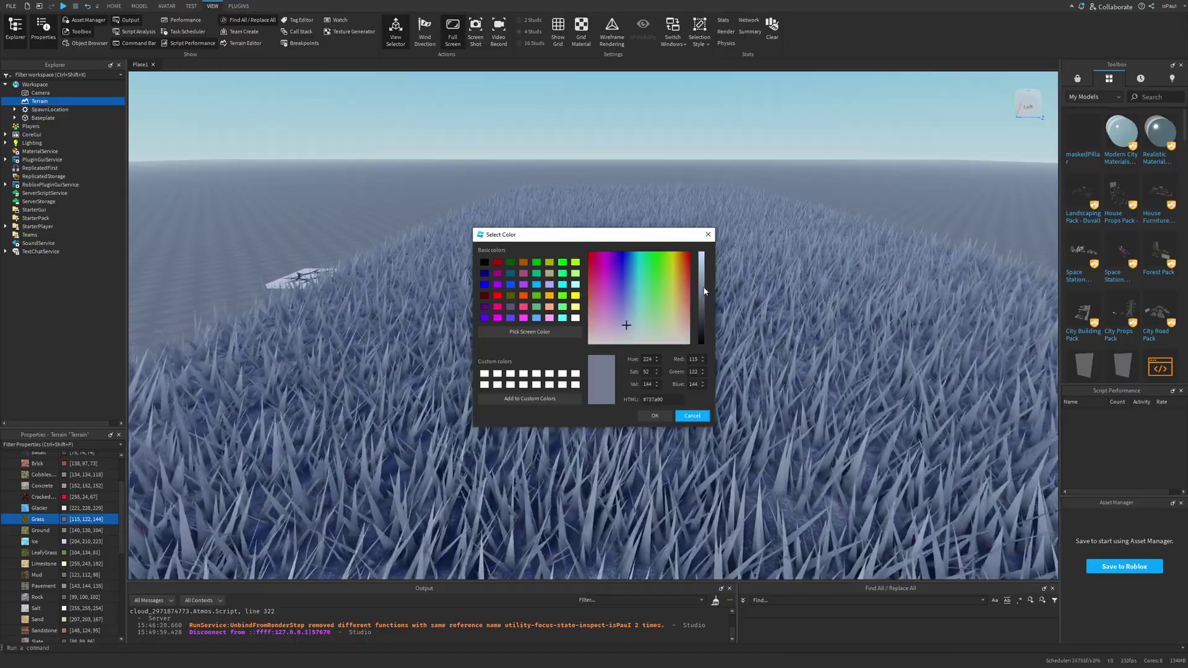
pyautogui.moveTo(704, 290); pyautogui.dragTo(703, 286)
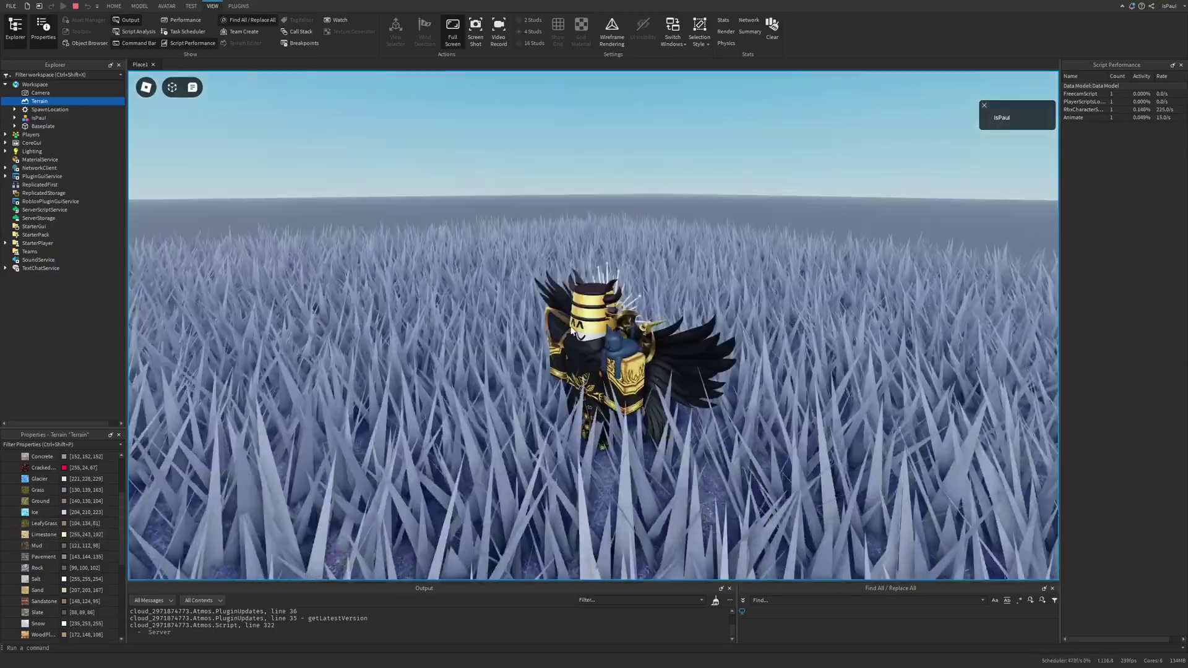
# Walk the avatar through the blue-grey grass in a play test and view it from another angle.
pyautogui.moveTo(663, 324); pyautogui.dragTo(545, 311, button='right')
pyautogui.press('s')
pyautogui.press('w')
pyautogui.press('s')
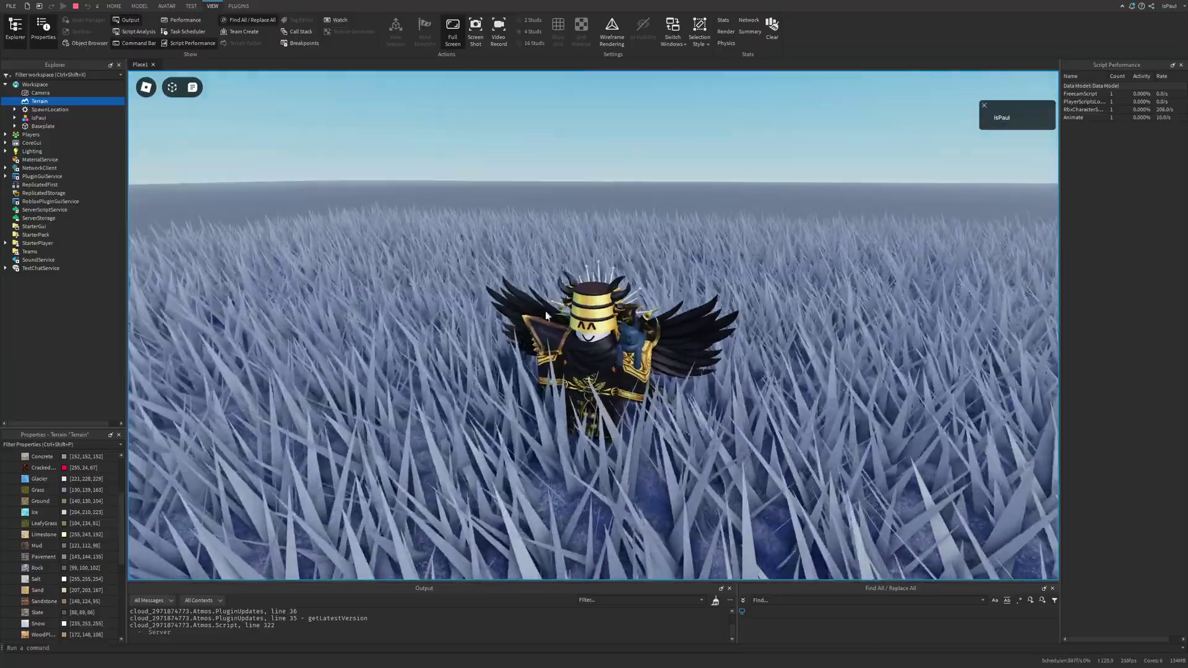
# Walk and jump the avatar through the blue-grey grass and examine the blades from several camera angles.
pyautogui.press('d')
pyautogui.moveTo(658, 279); pyautogui.dragTo(723, 302, button='right')
pyautogui.press('space')
pyautogui.scroll(3, 65, 502)
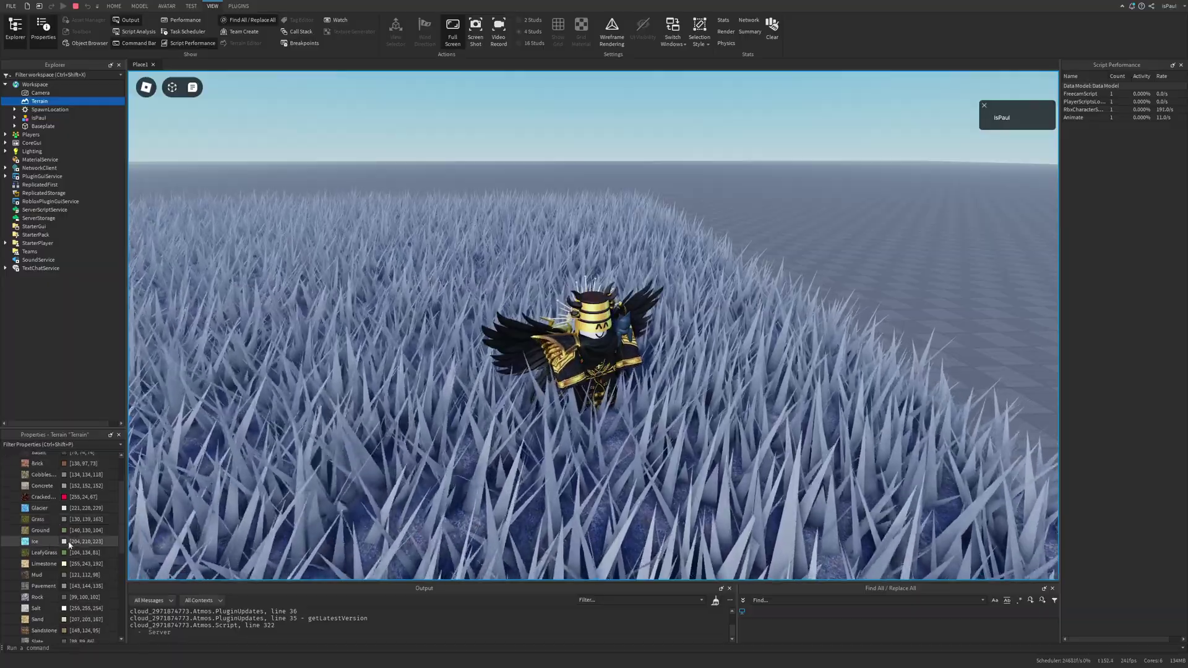
pyautogui.press('s')
pyautogui.moveTo(672, 306); pyautogui.dragTo(786, 301, button='right')
pyautogui.press('space')
pyautogui.moveTo(712, 287); pyautogui.dragTo(692, 269, button='right')
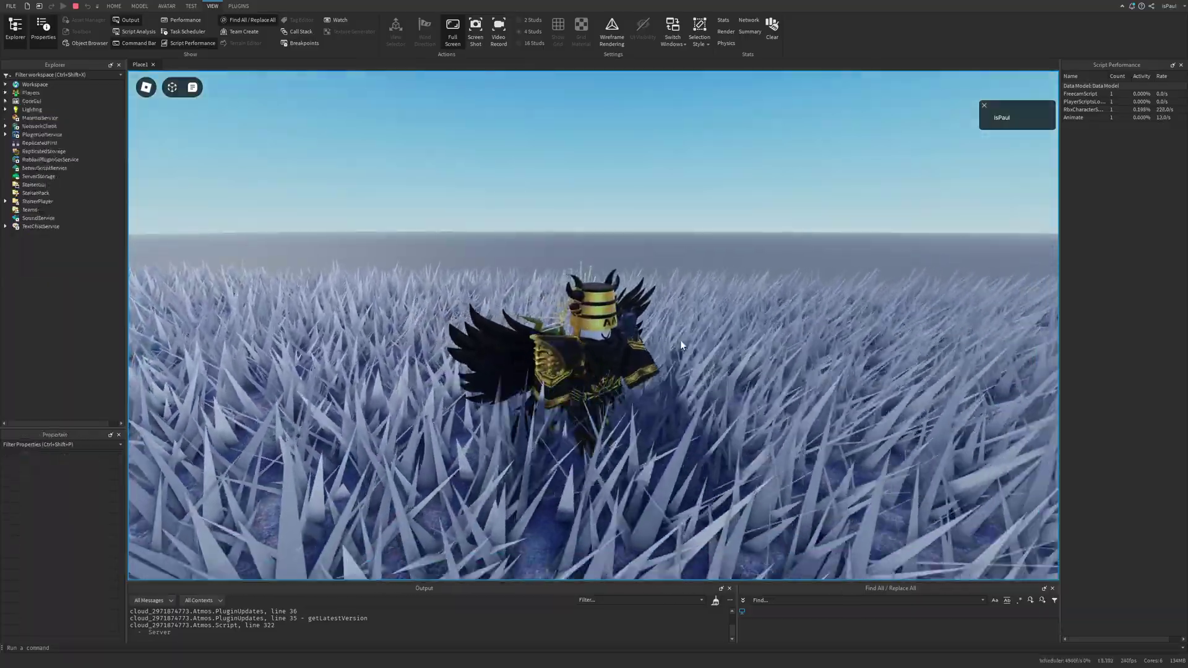
pyautogui.moveTo(681, 339); pyautogui.dragTo(681, 340, button='right')
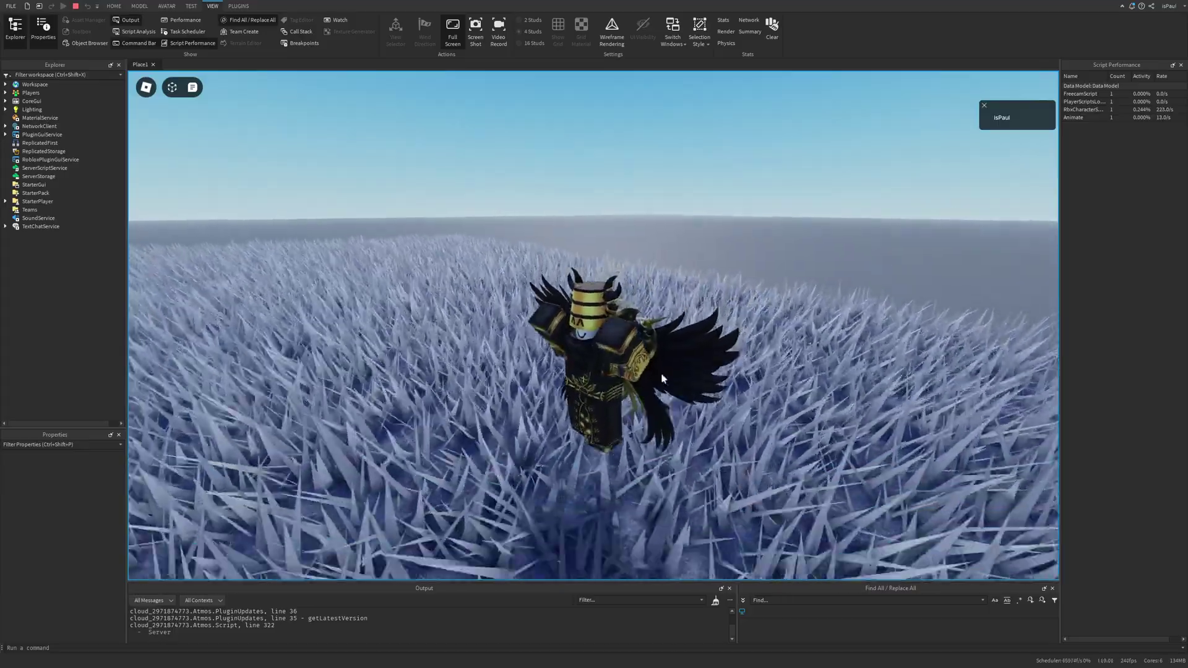
pyautogui.moveTo(662, 379); pyautogui.dragTo(671, 364, button='right')
pyautogui.press('s')
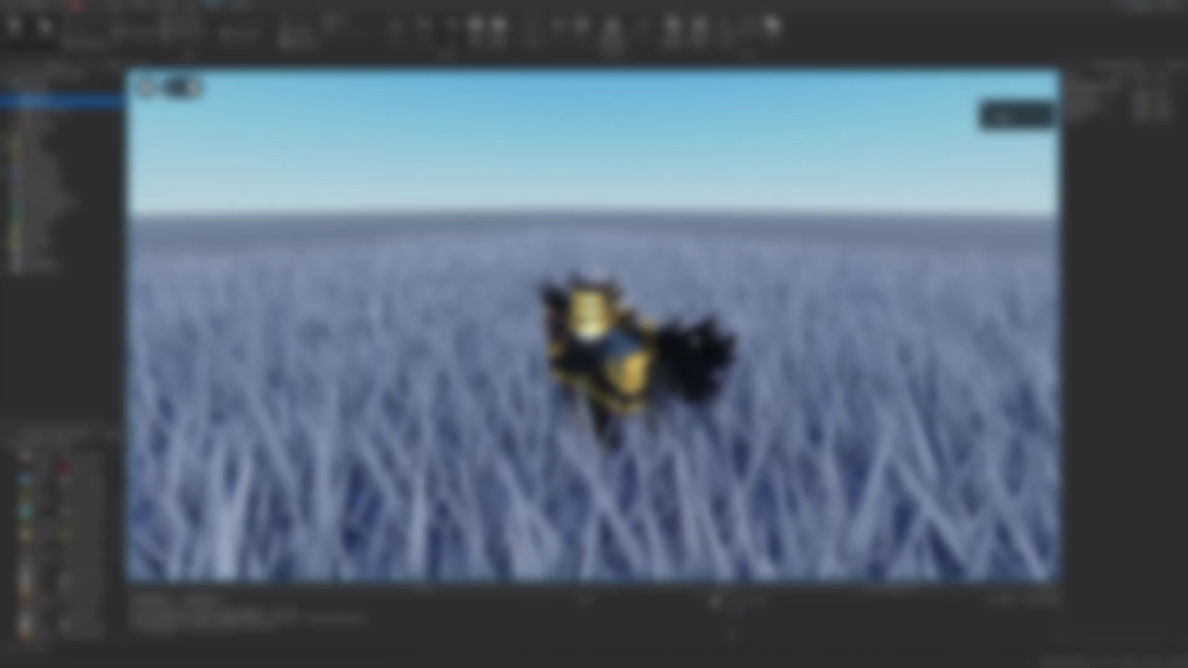
pyautogui.moveTo(694, 340); pyautogui.dragTo(694, 340, button='right')
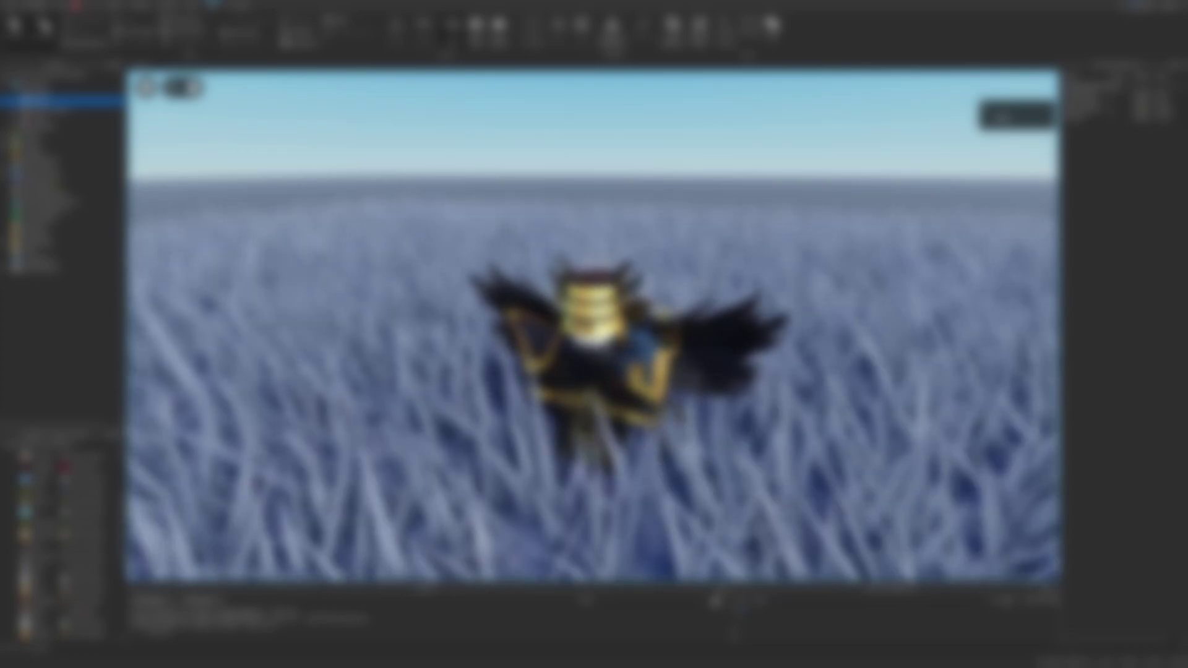
pyautogui.press('a')
pyautogui.press('d')
pyautogui.moveTo(694, 340); pyautogui.dragTo(694, 339, button='right')
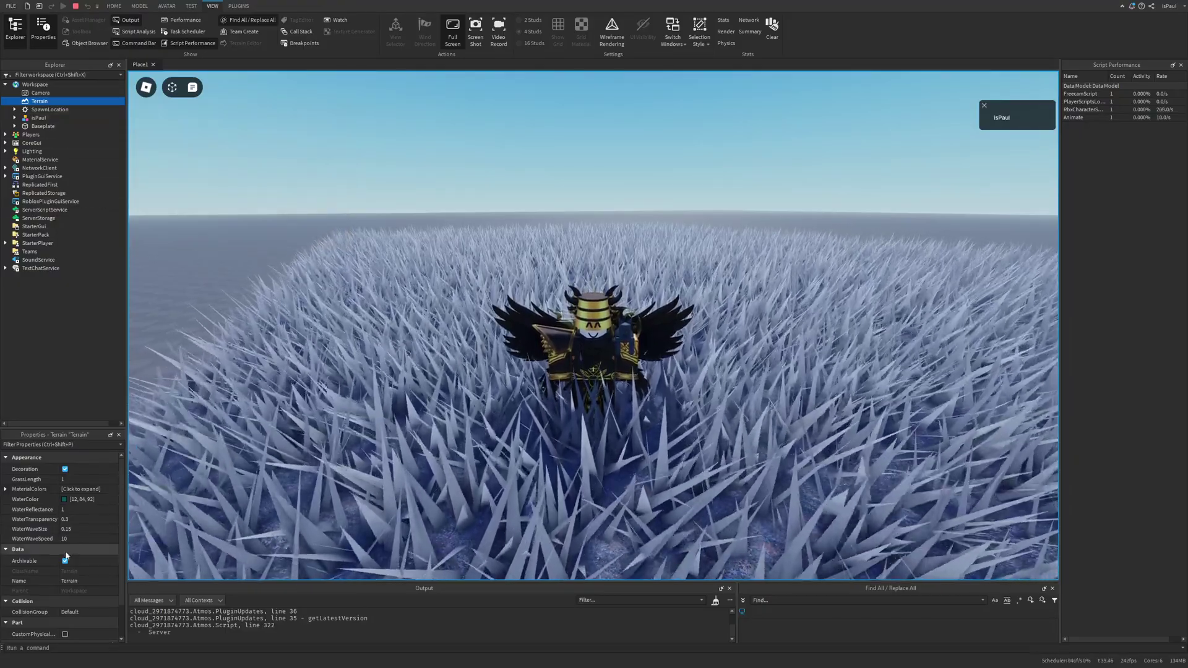
# Keep the Terrain's GrassLength at its maximum of 1 and inspect the grass from first person and from a distance.
pyautogui.moveTo(115, 481)
pyautogui.mouseDown()
pyautogui.moveTo(101, 481)
pyautogui.moveTo(120, 480)
pyautogui.mouseUp()
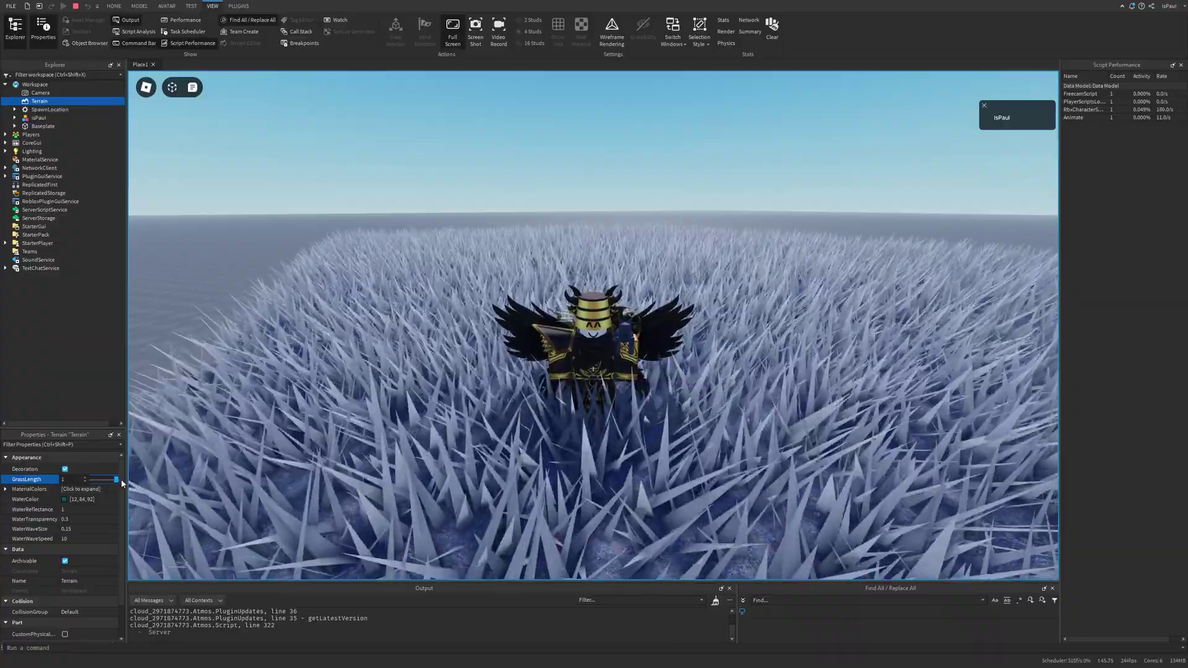
pyautogui.click(47, 481)
pyautogui.moveTo(594, 266); pyautogui.dragTo(560, 244, button='right')
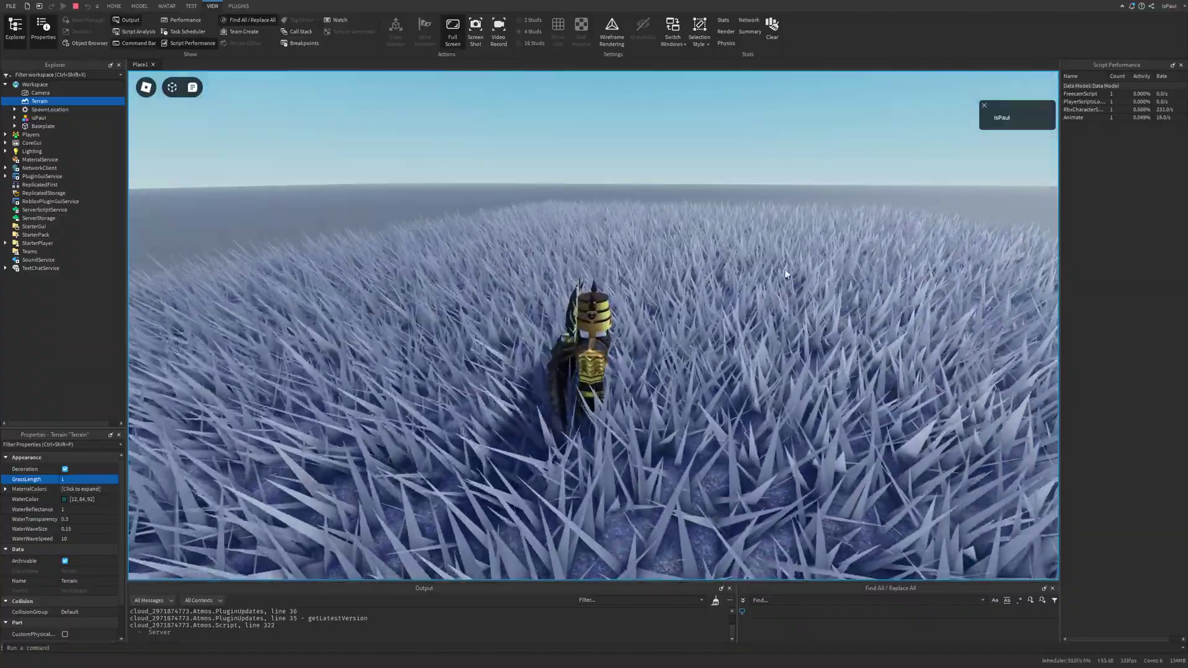
pyautogui.moveTo(785, 269); pyautogui.dragTo(706, 317, button='right')
pyautogui.press('s')
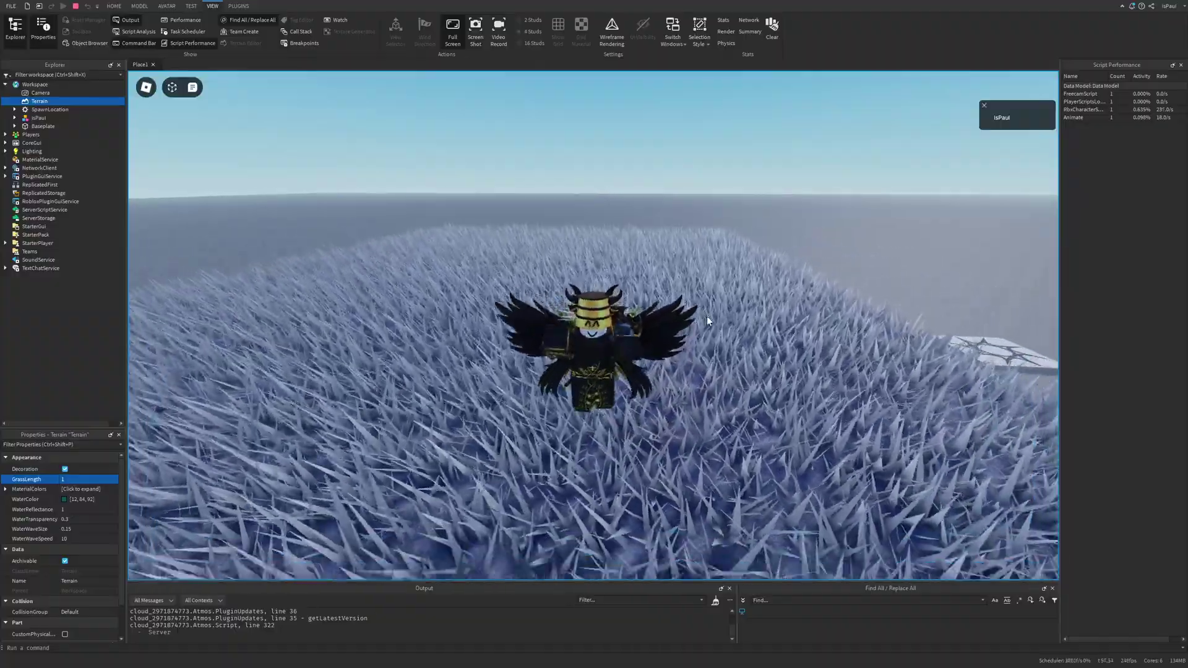
pyautogui.scroll(6, 706, 317)
pyautogui.scroll(2, 593, 330)
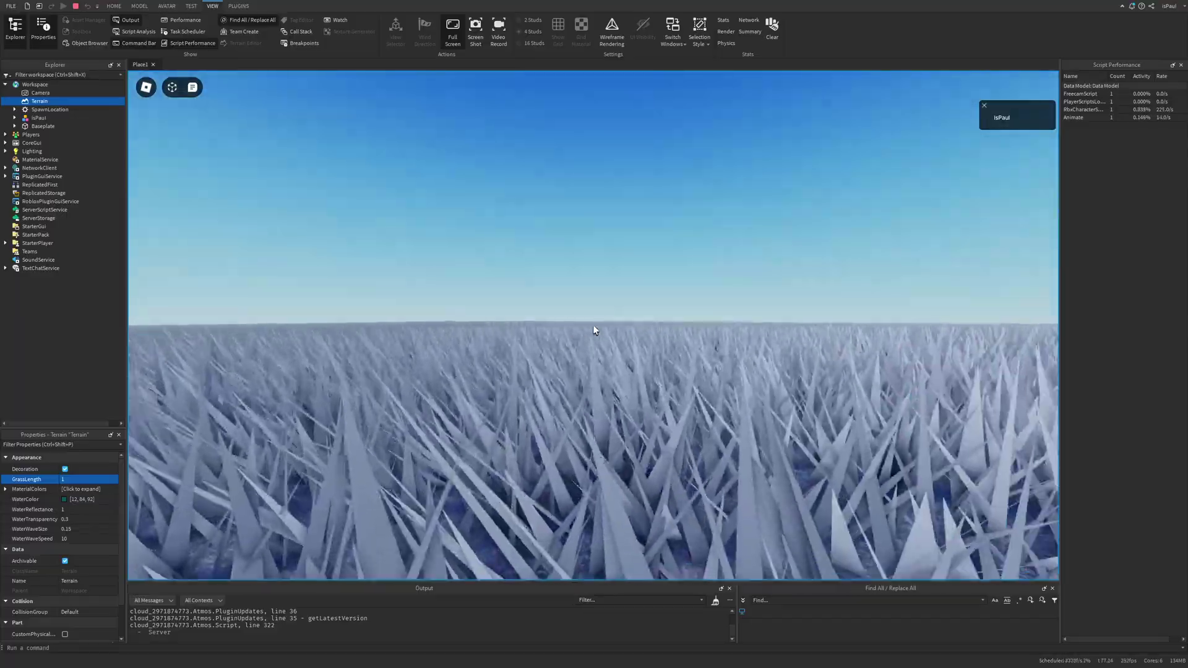
pyautogui.scroll(-5, 593, 324)
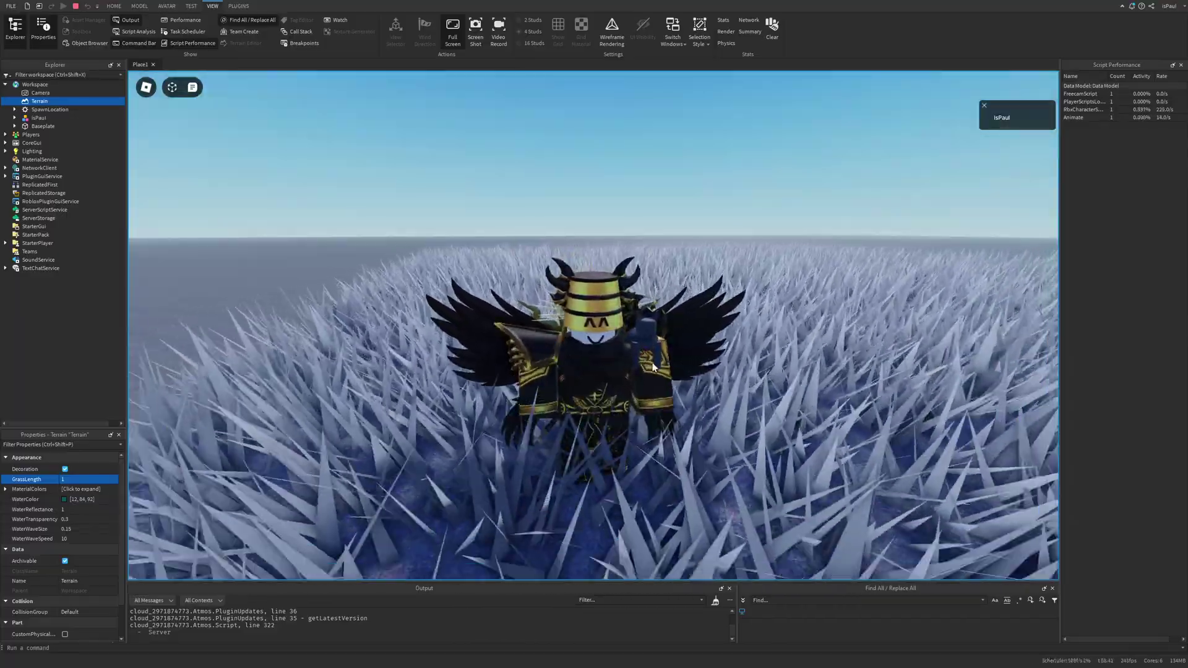
pyautogui.scroll(-2, 700, 343)
pyautogui.moveTo(700, 342)
pyautogui.mouseDown(button='right')
pyautogui.moveTo(674, 344)
pyautogui.moveTo(637, 386)
pyautogui.moveTo(673, 346)
pyautogui.moveTo(661, 344)
pyautogui.moveTo(652, 362)
pyautogui.moveTo(680, 354)
pyautogui.mouseUp(button='right')
pyautogui.scroll(-3, 681, 357)
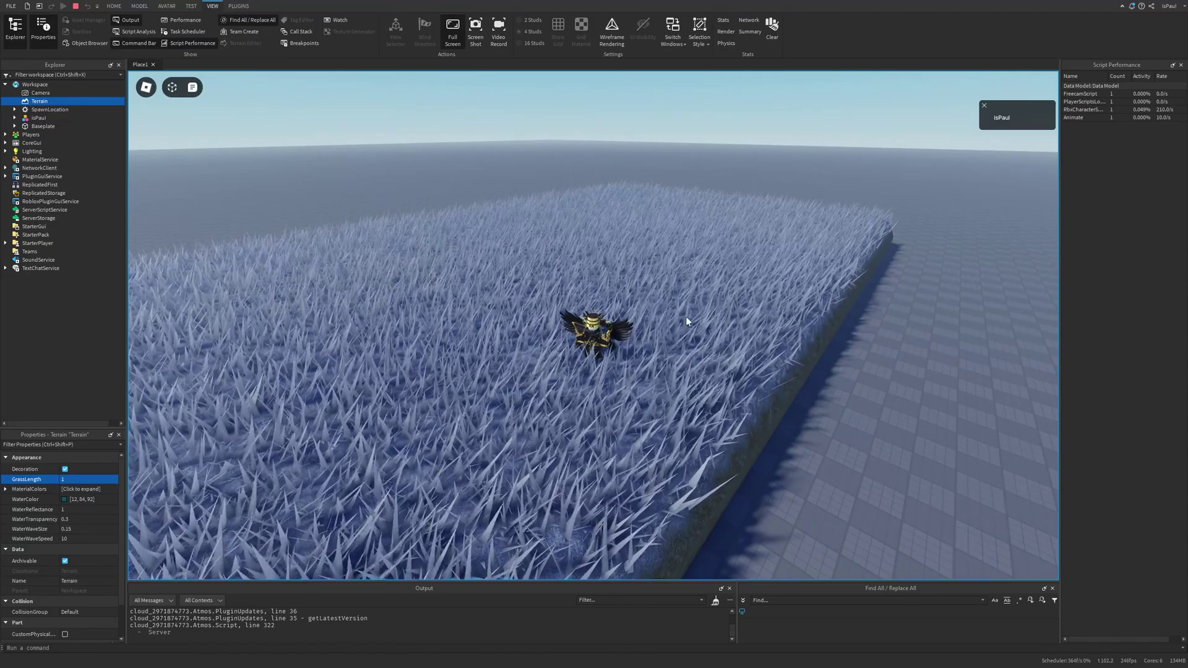
pyautogui.moveTo(673, 357); pyautogui.dragTo(681, 322, button='right')
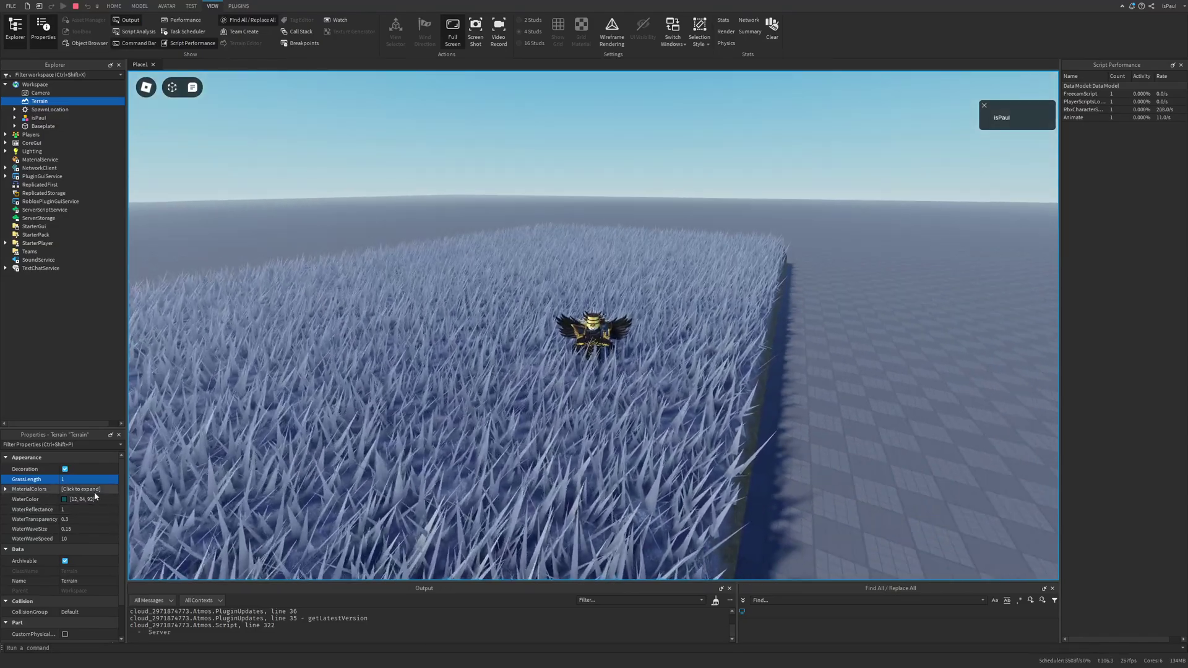
# Examine the grass blades around the avatar at close range, turning the camera and moving the avatar a little.
pyautogui.scroll(3, 393, 396)
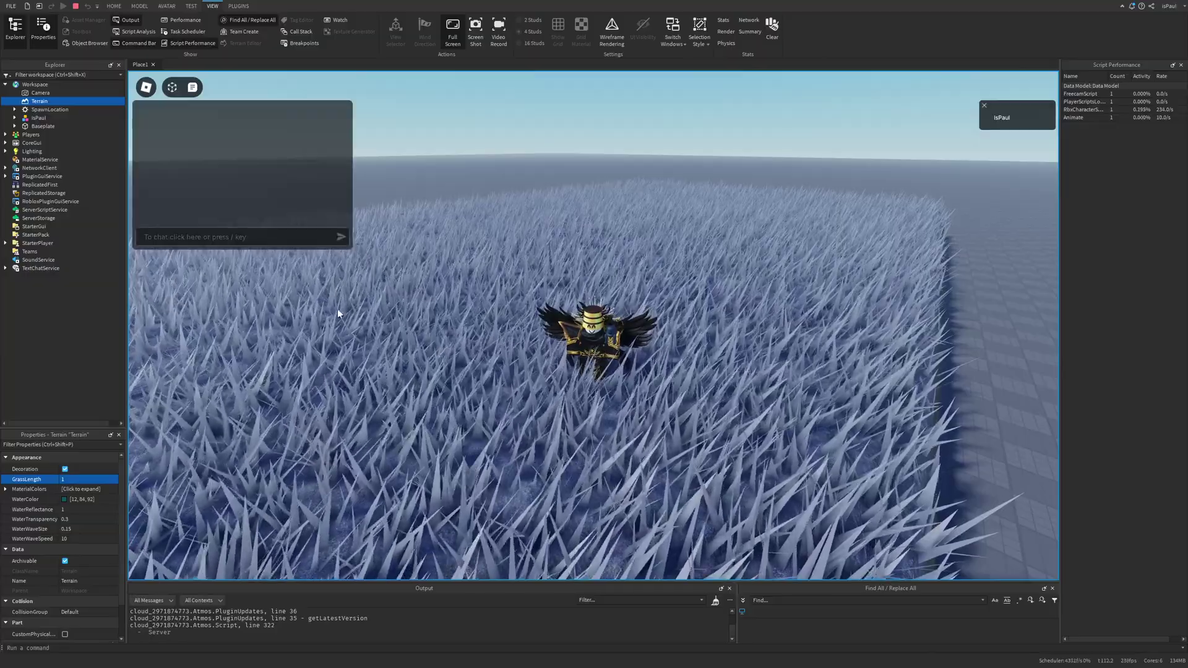
pyautogui.moveTo(336, 310); pyautogui.dragTo(451, 251, button='right')
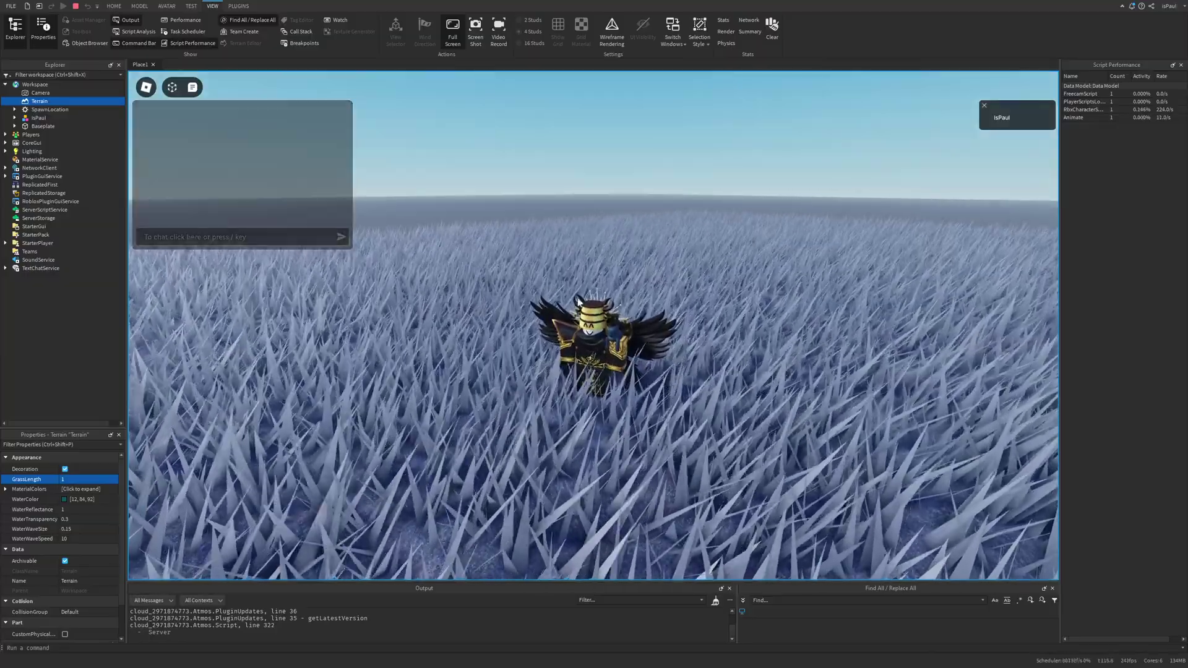
pyautogui.scroll(5, 743, 310)
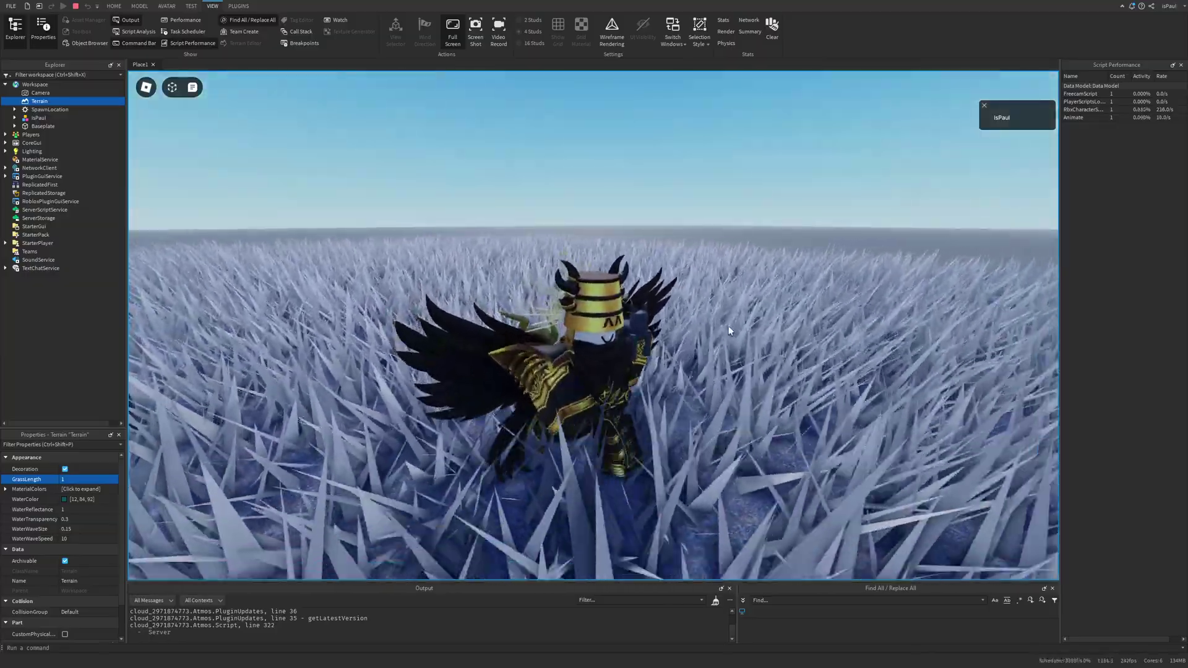
pyautogui.moveTo(758, 329); pyautogui.dragTo(691, 315, button='right')
pyautogui.press('d')
pyautogui.press('s')
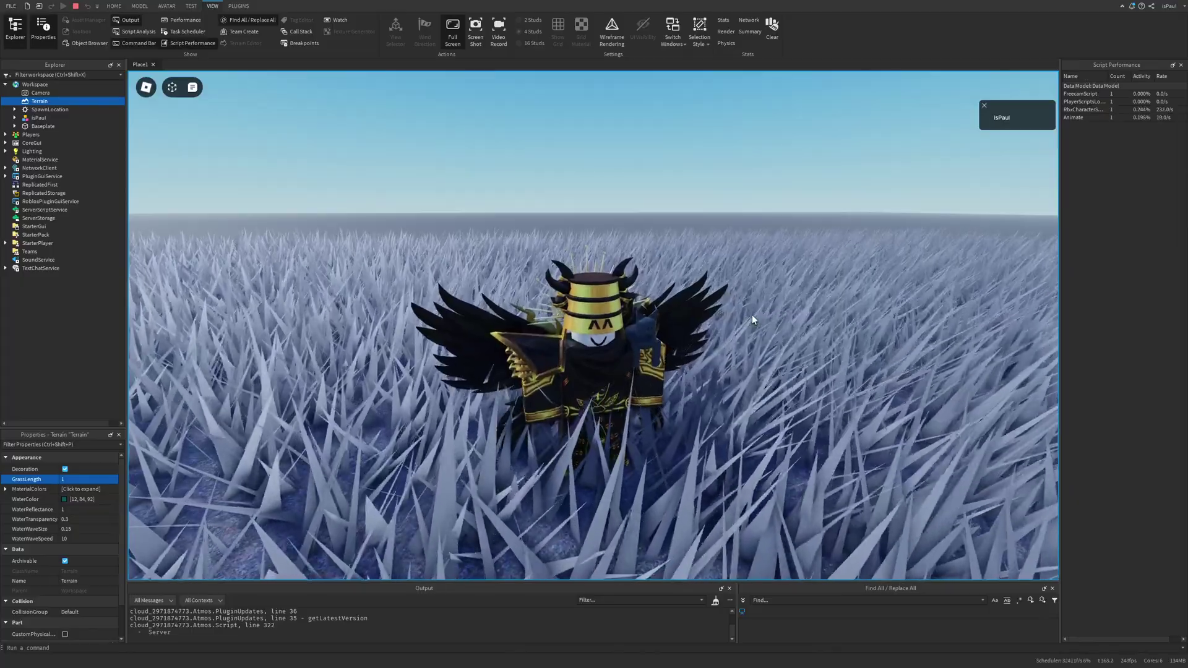
pyautogui.moveTo(643, 248); pyautogui.dragTo(637, 213, button='right')
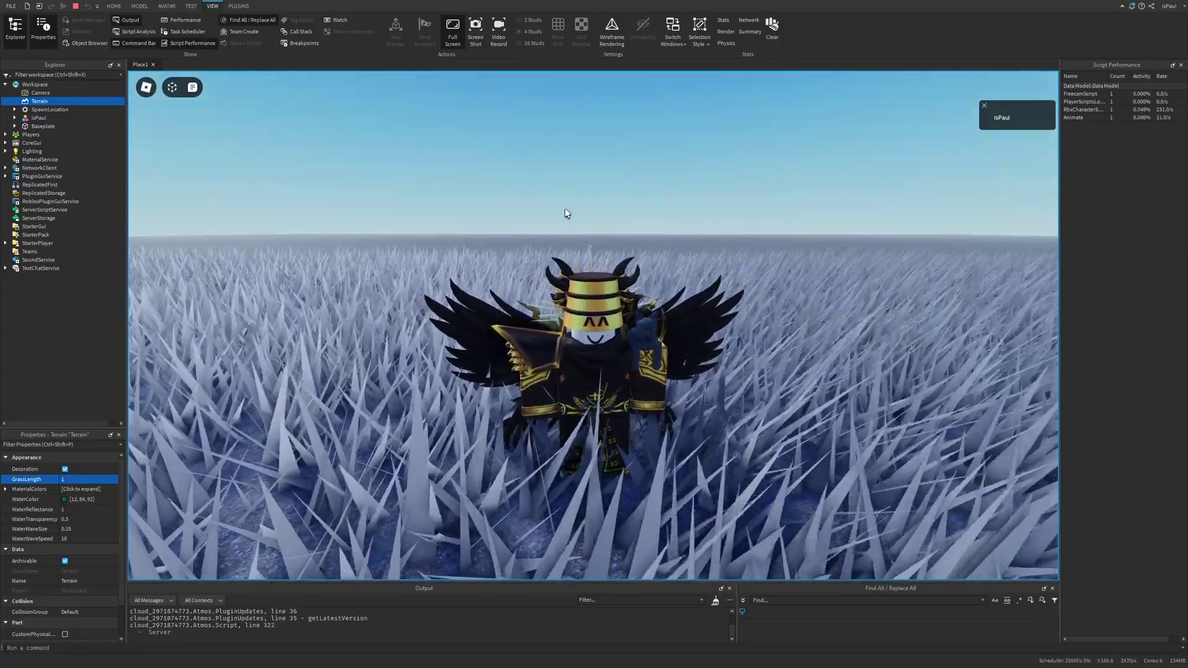
pyautogui.moveTo(565, 209); pyautogui.dragTo(553, 214, button='right')
pyautogui.scroll(-1, 495, 227)
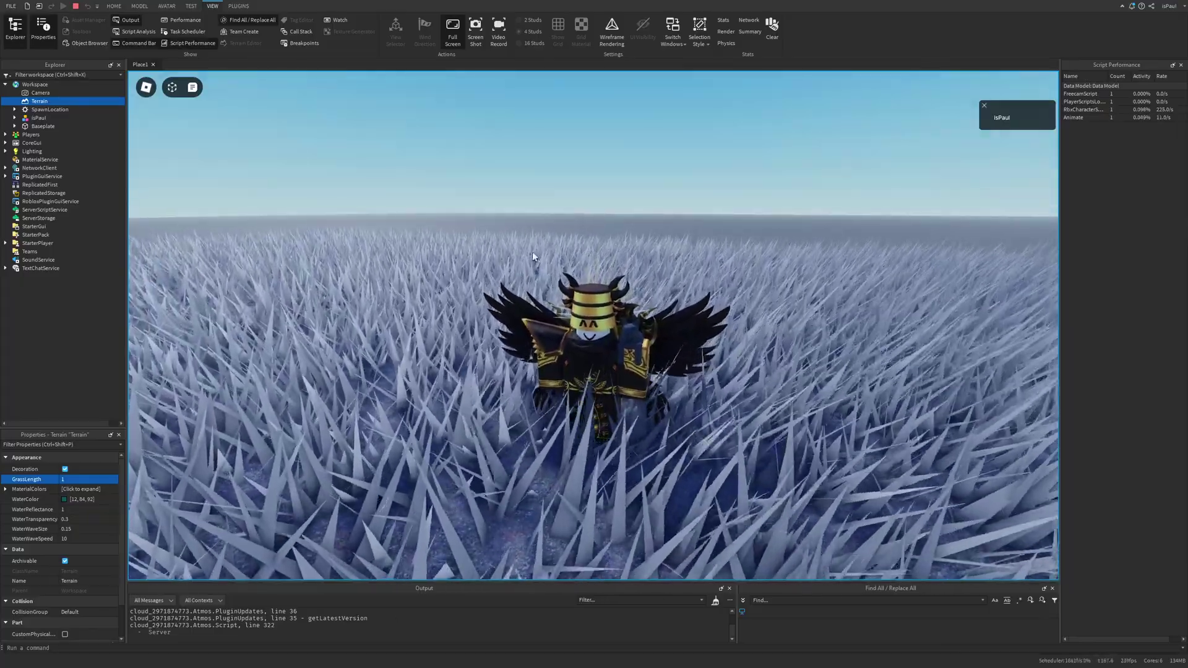
pyautogui.moveTo(532, 257); pyautogui.dragTo(840, 315, button='right')
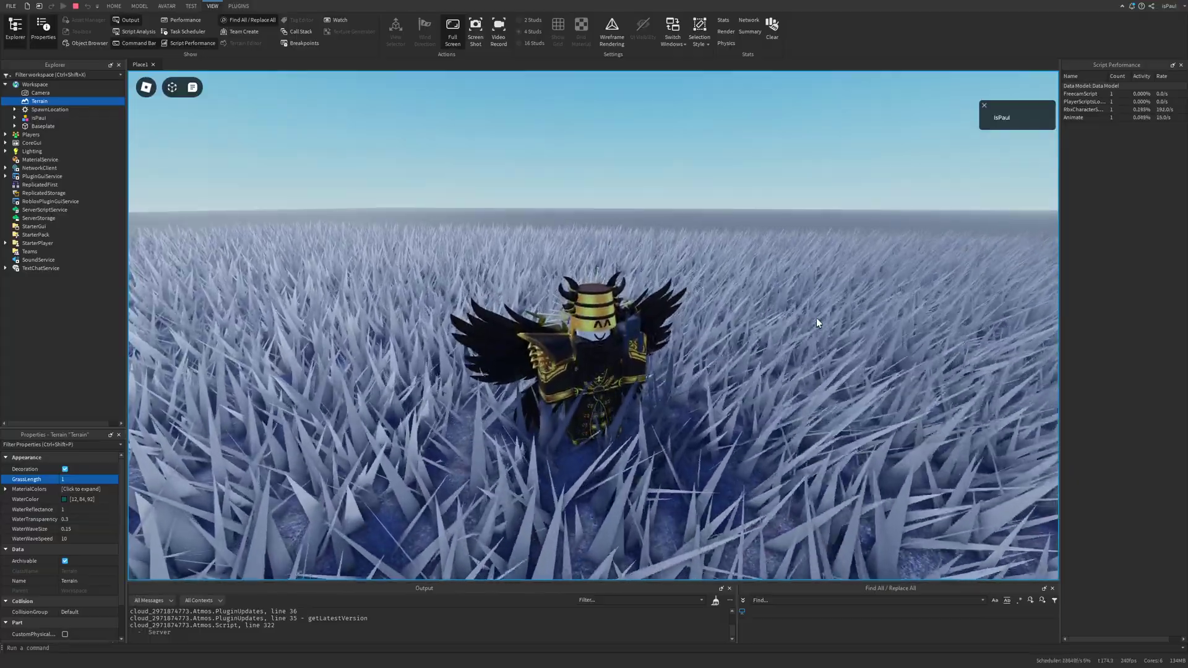
pyautogui.moveTo(694, 284); pyautogui.dragTo(722, 364, button='right')
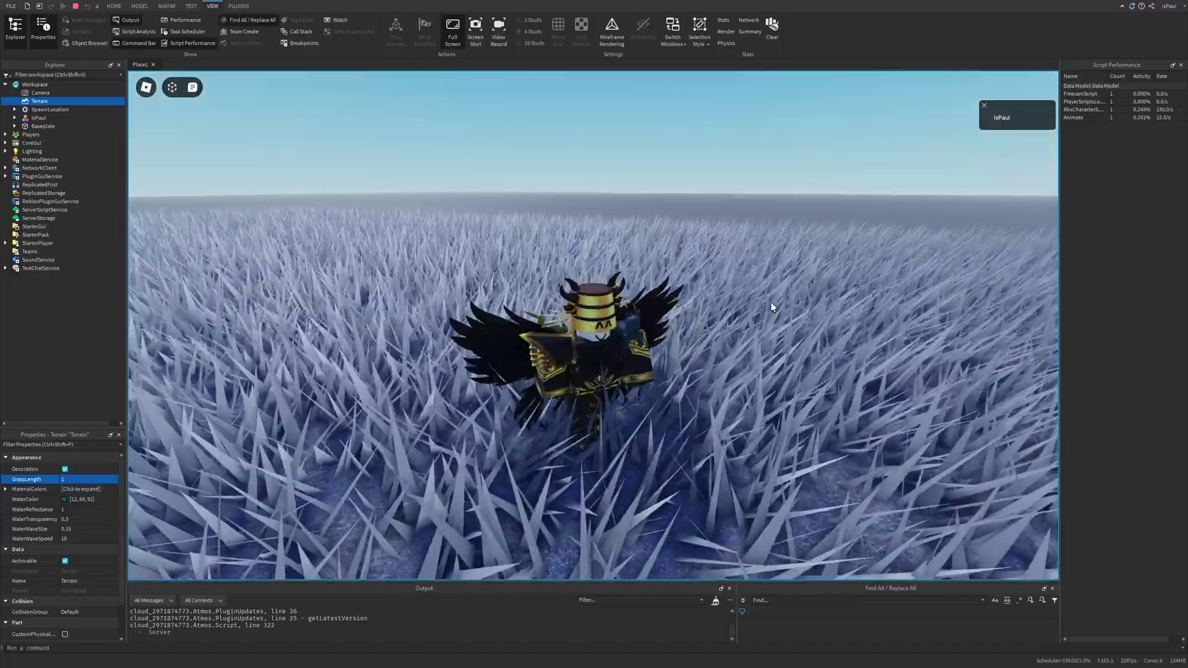
pyautogui.moveTo(780, 305); pyautogui.dragTo(701, 351, button='right')
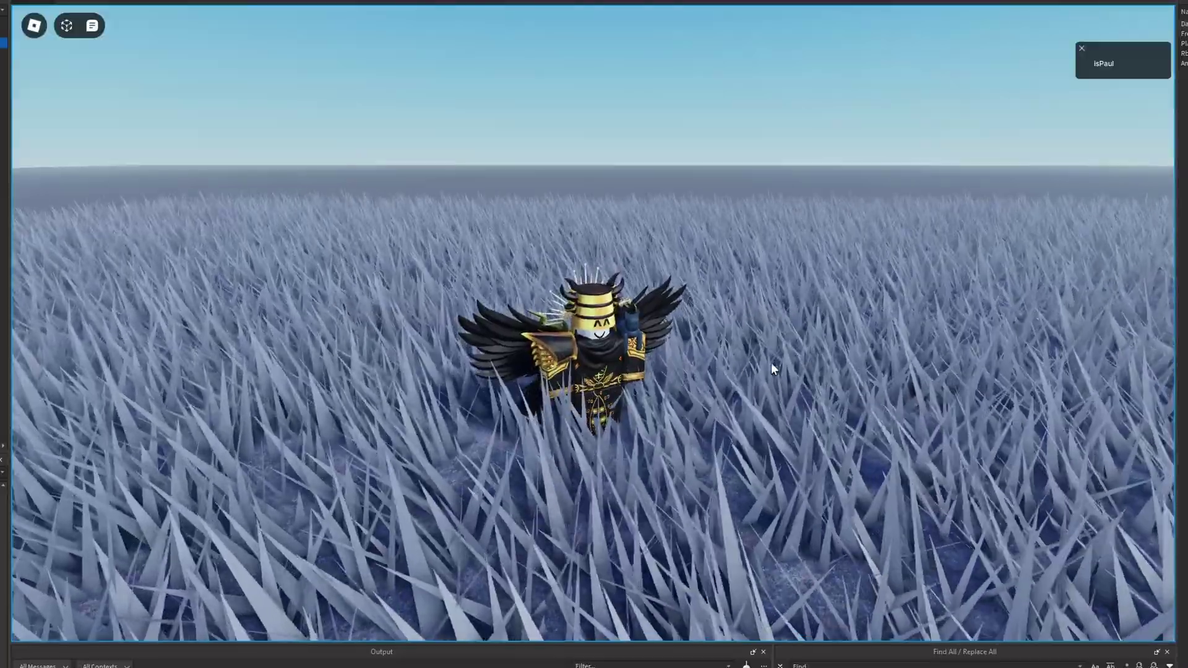
# Try the Terrain's GrassLength slider, leave it at 1, and walk the avatar through the grass at low camera height.
pyautogui.click(112, 481)
pyautogui.click(145, 497)
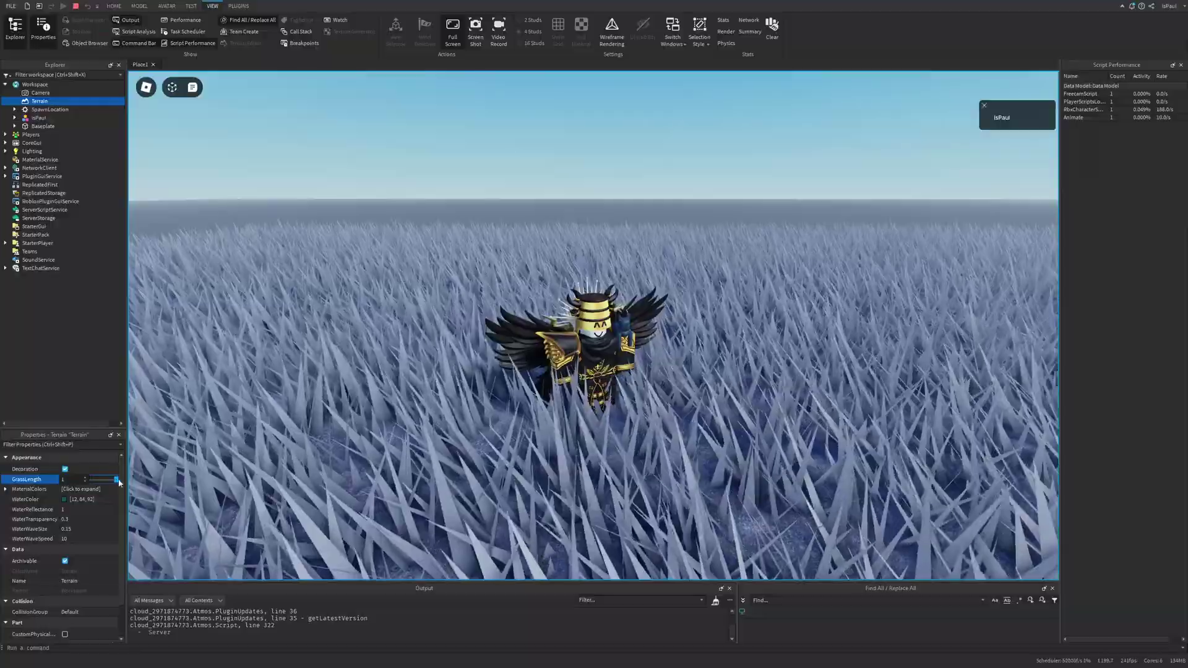
pyautogui.moveTo(117, 480); pyautogui.dragTo(100, 480)
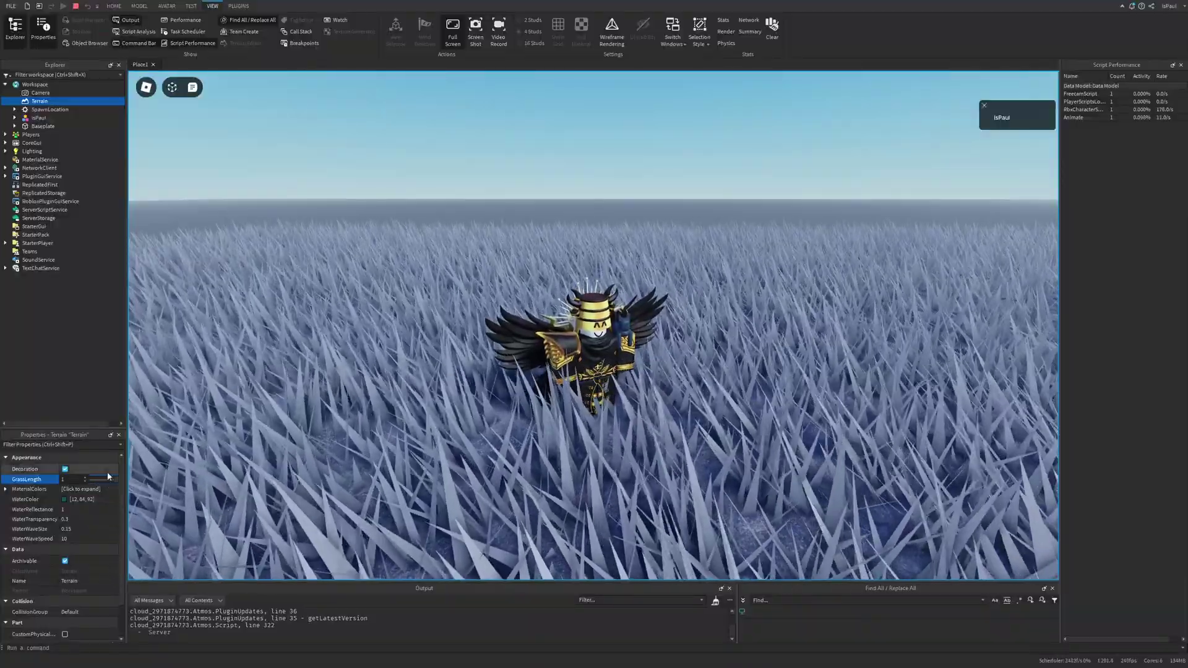
pyautogui.moveTo(513, 392); pyautogui.dragTo(513, 392, button='right')
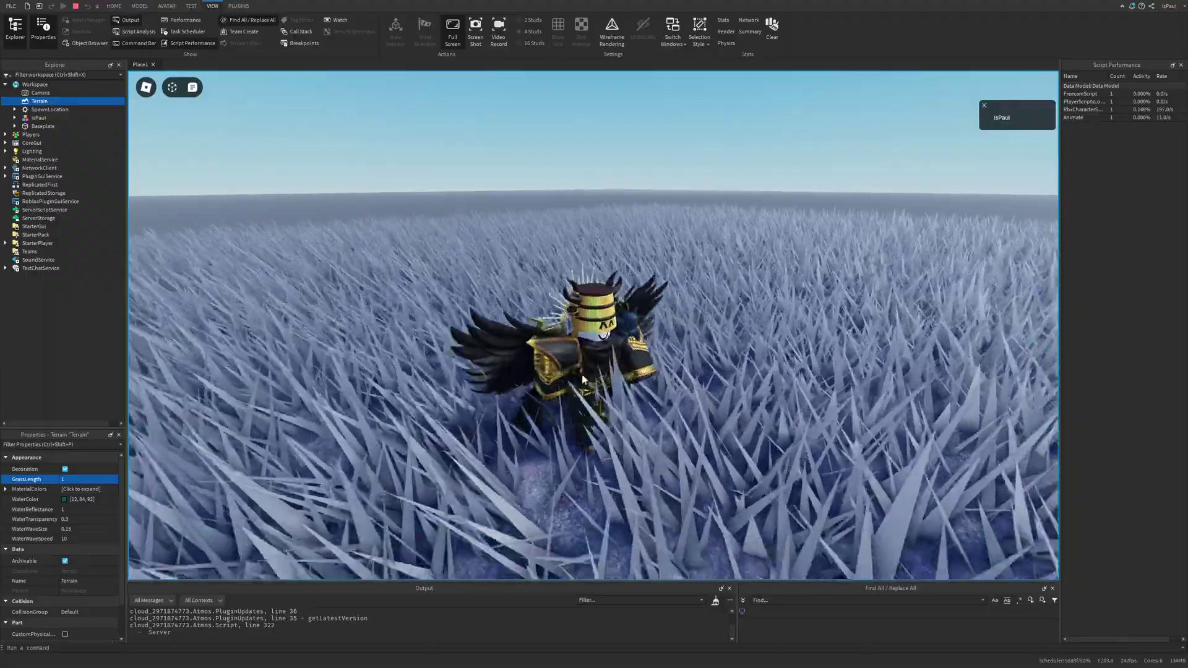
pyautogui.scroll(2, 677, 287)
pyautogui.moveTo(677, 287); pyautogui.dragTo(688, 288, button='right')
pyautogui.press('s')
pyautogui.press('s')
pyautogui.press('a')
pyautogui.press('s')
pyautogui.moveTo(525, 318); pyautogui.dragTo(525, 318, button='right')
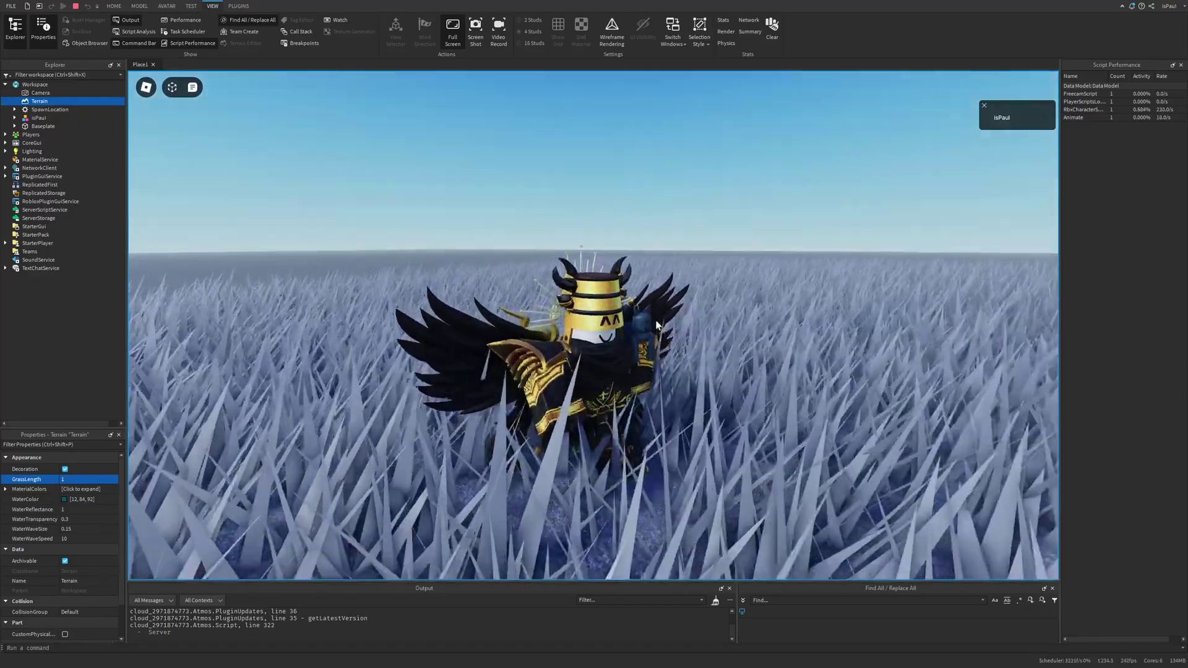
# Look through the Beta Features list, close it without saving, and leave the Terrain's GrassLength at its maximum.
pyautogui.click(11, 6)
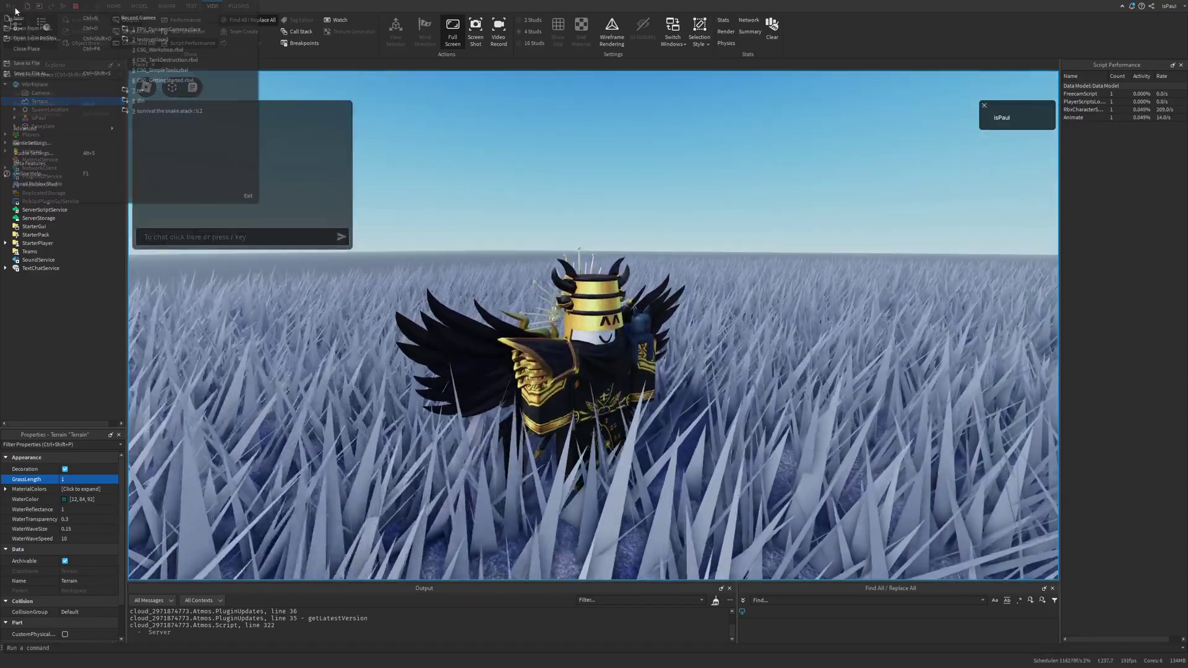
pyautogui.click(47, 169)
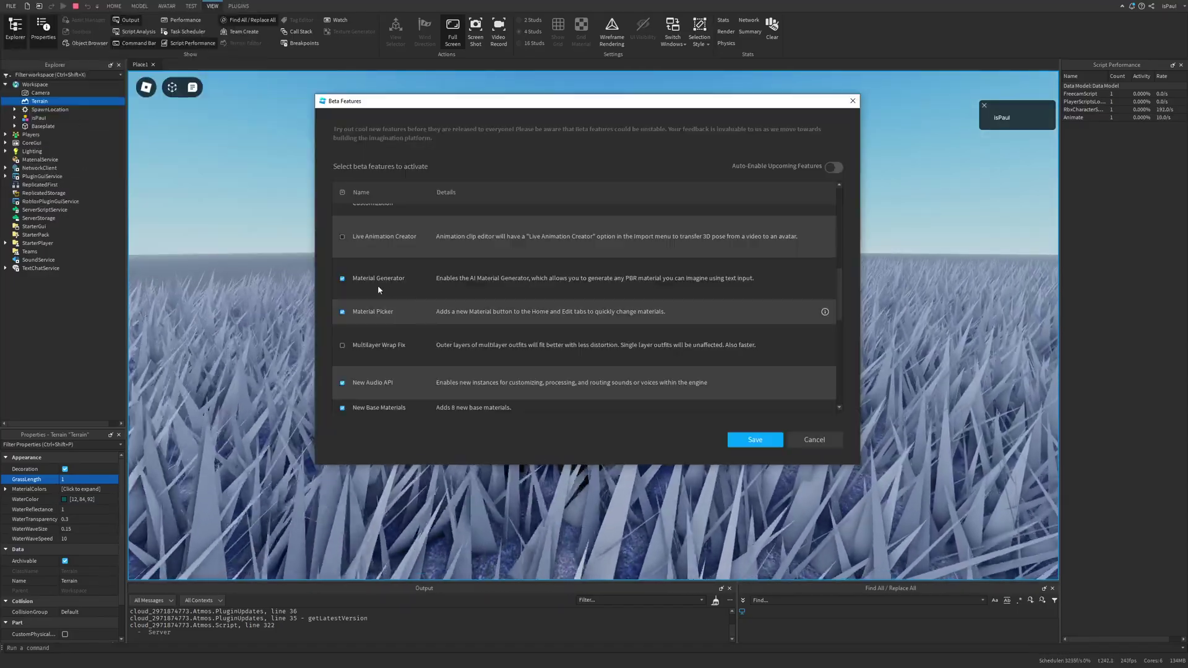
pyautogui.scroll(-2, 379, 278)
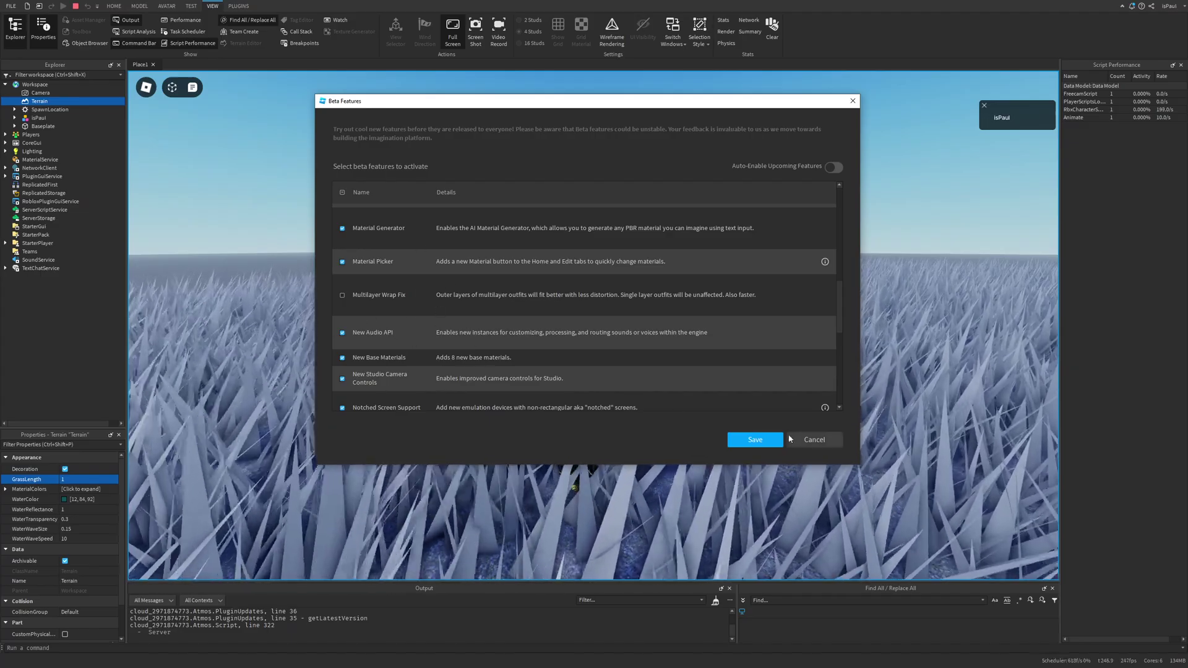
pyautogui.click(808, 439)
pyautogui.click(117, 477)
pyautogui.moveTo(117, 480)
pyautogui.mouseDown()
pyautogui.moveTo(93, 480)
pyautogui.moveTo(124, 478)
pyautogui.mouseUp()
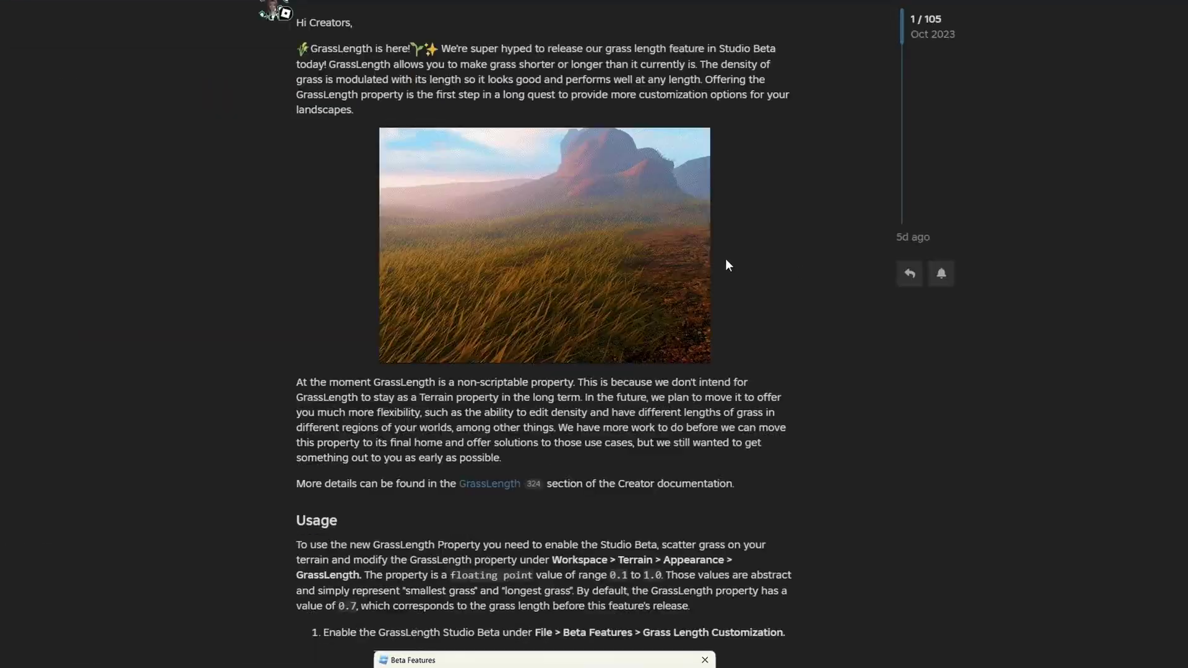
# Switch to the Creator Hub forum post on the GrassLength Studio Beta and read the passage about planned grass flexibility, highlighting its lines.
pyautogui.moveTo(515, 454); pyautogui.dragTo(297, 412)
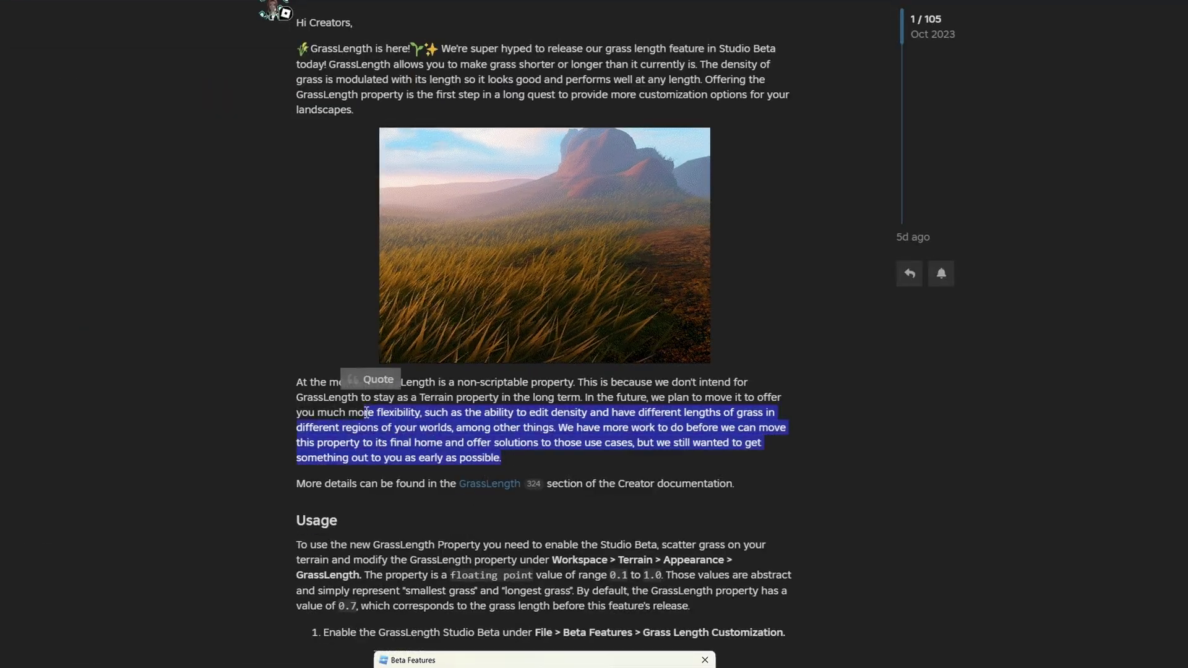
pyautogui.click(588, 480)
pyautogui.scroll(-3, 586, 479)
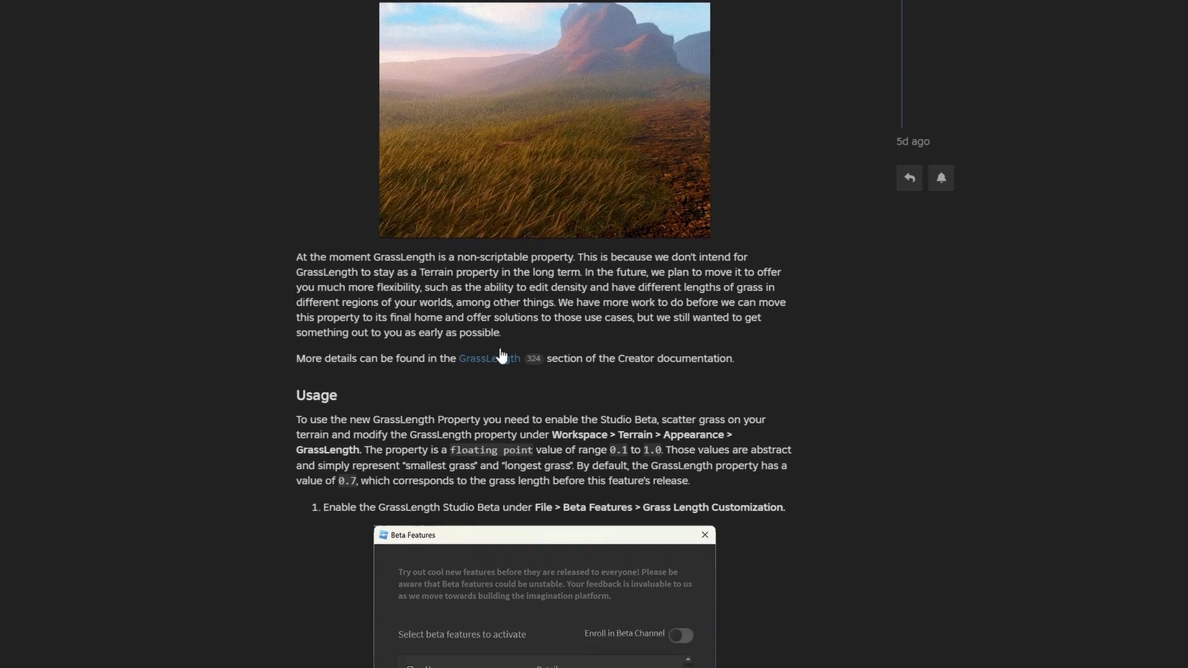
pyautogui.moveTo(552, 271); pyautogui.dragTo(663, 311)
pyautogui.click(355, 288)
pyautogui.moveTo(355, 288); pyautogui.dragTo(391, 287)
pyautogui.click(533, 325)
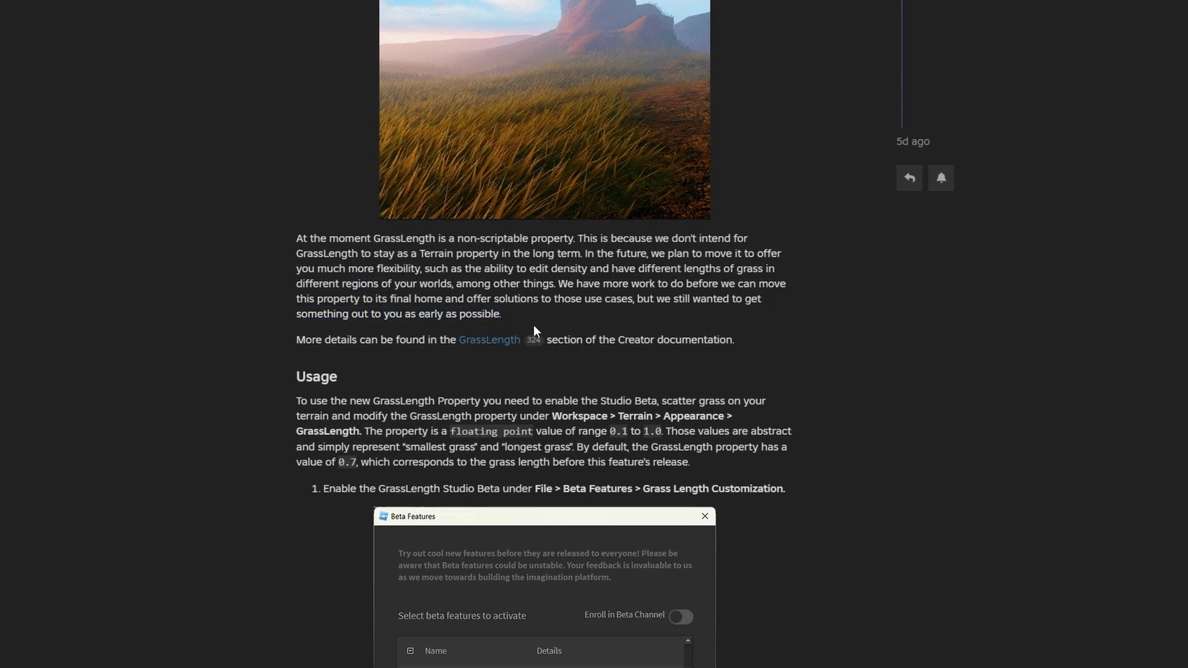
pyautogui.moveTo(472, 287); pyautogui.dragTo(557, 288)
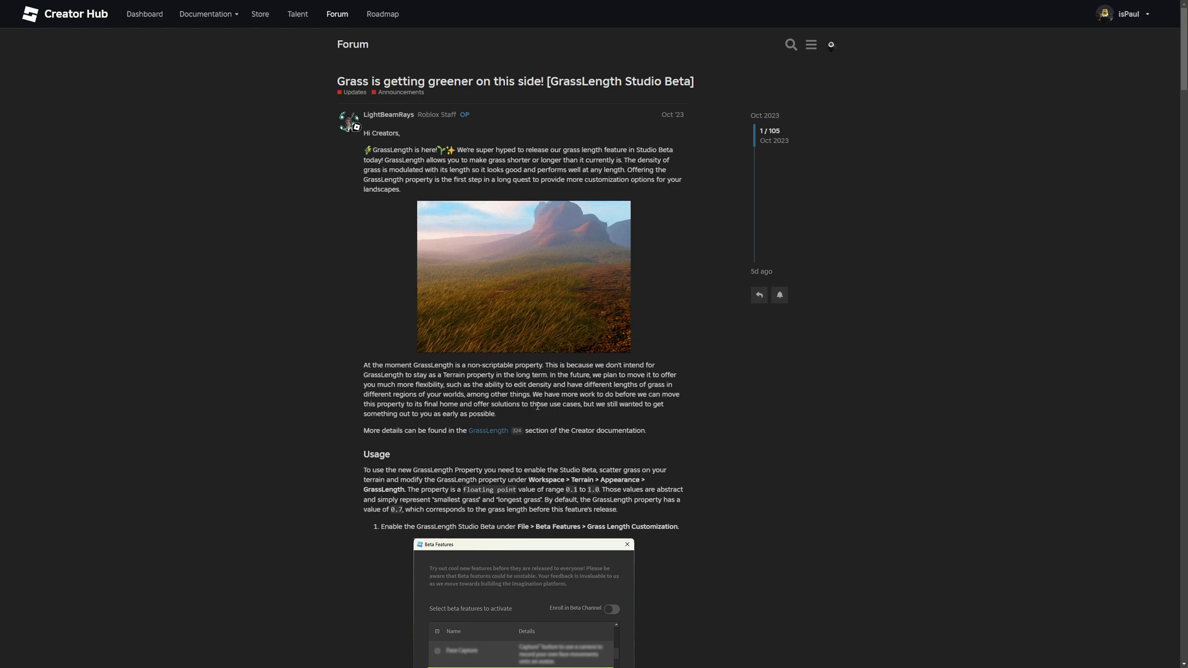
pyautogui.scroll(-2, 278, 408)
pyautogui.scroll(2, 359, 288)
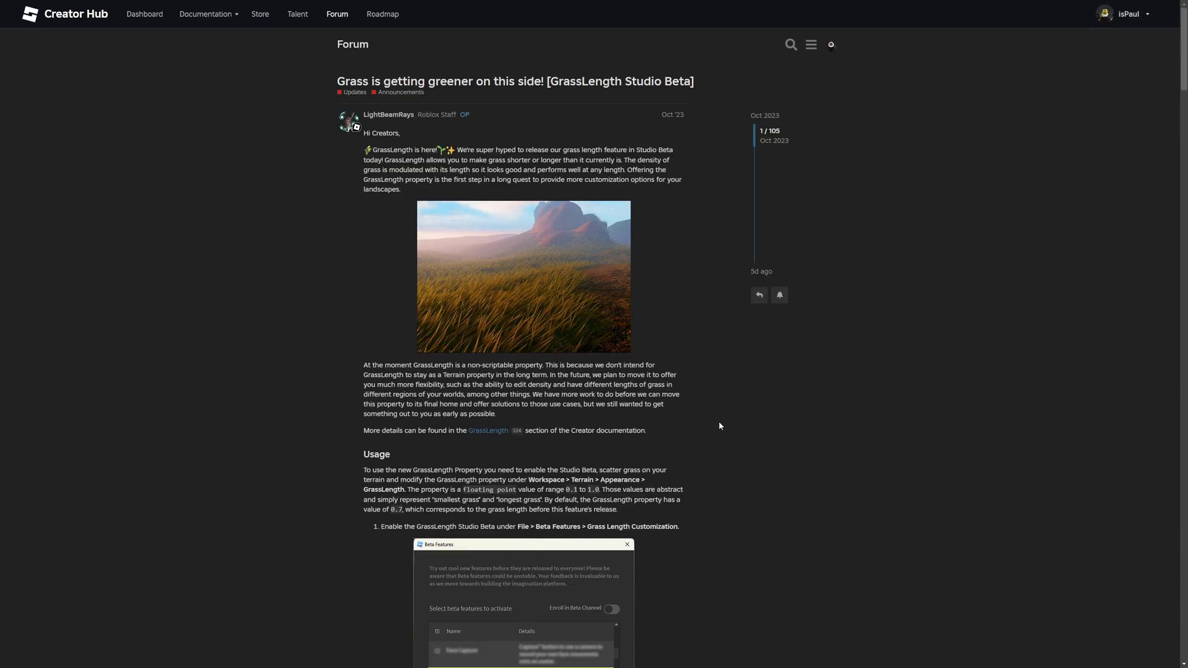
# Read the forum post's Usage steps for enabling and adjusting GrassLength, and its Grass and Wind section.
pyautogui.scroll(-4, 321, 345)
pyautogui.scroll(1, 320, 346)
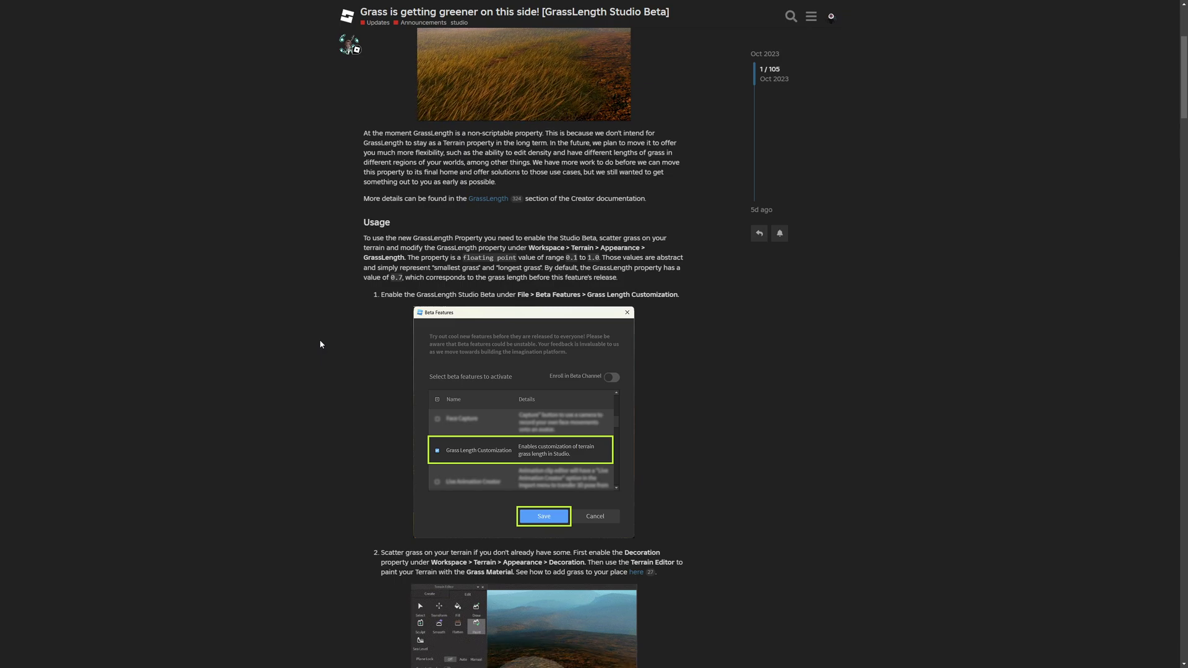
pyautogui.scroll(-1, 320, 345)
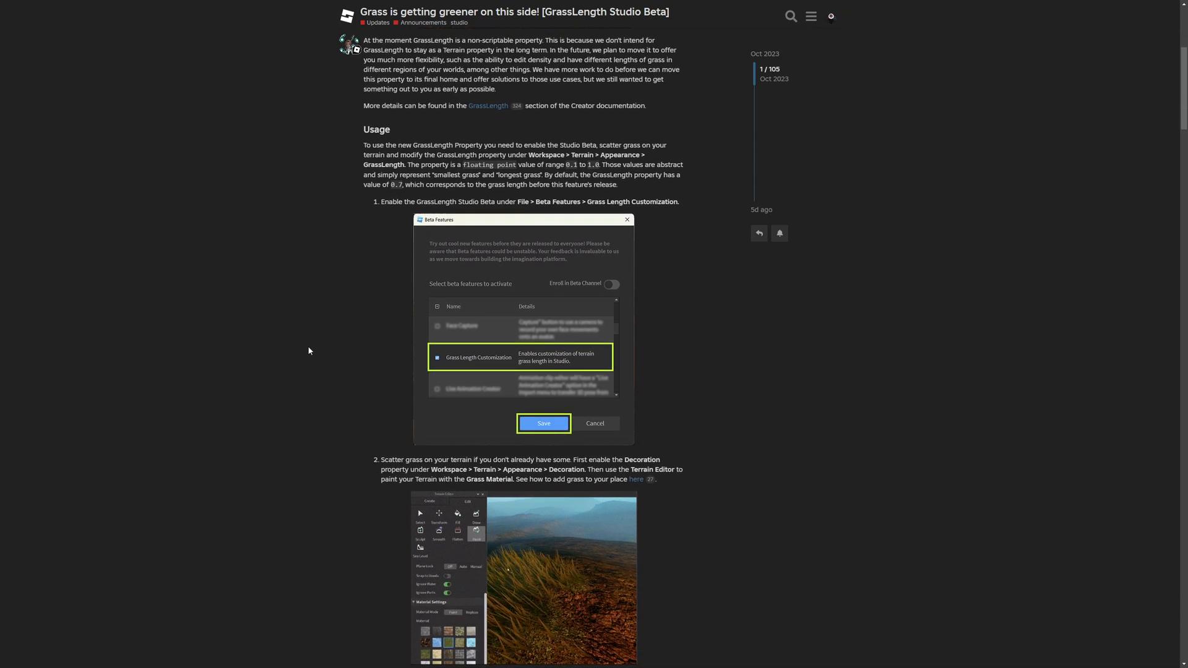
pyautogui.scroll(-4, 327, 349)
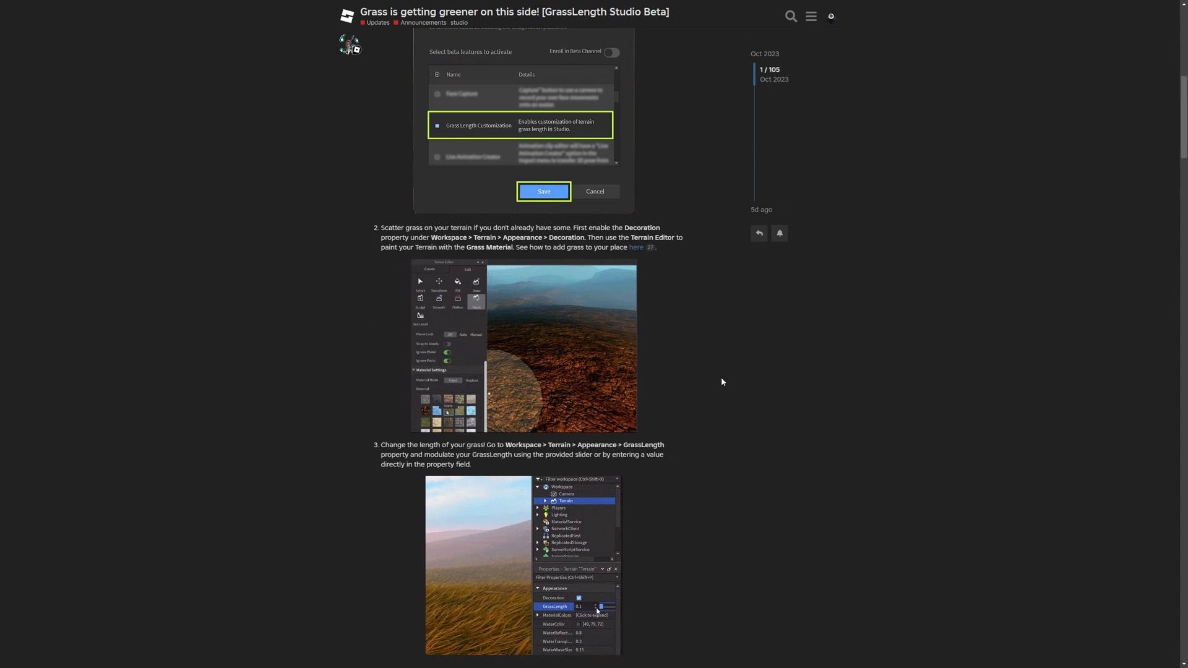
pyautogui.scroll(-4, 709, 391)
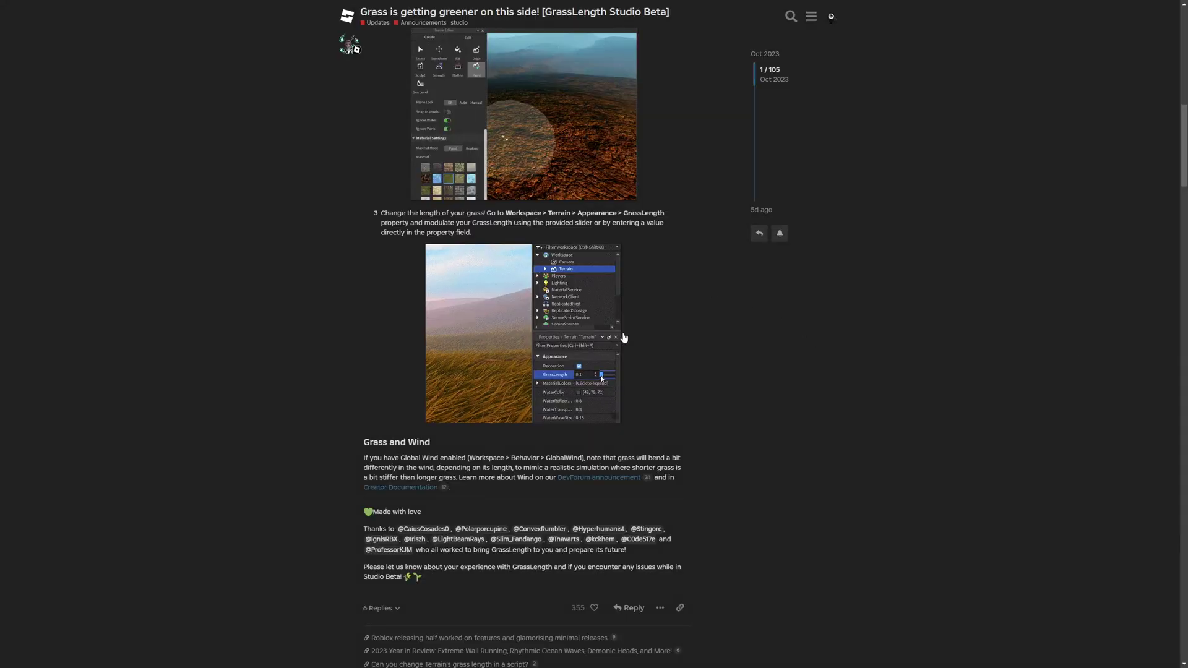
pyautogui.scroll(-3, 658, 280)
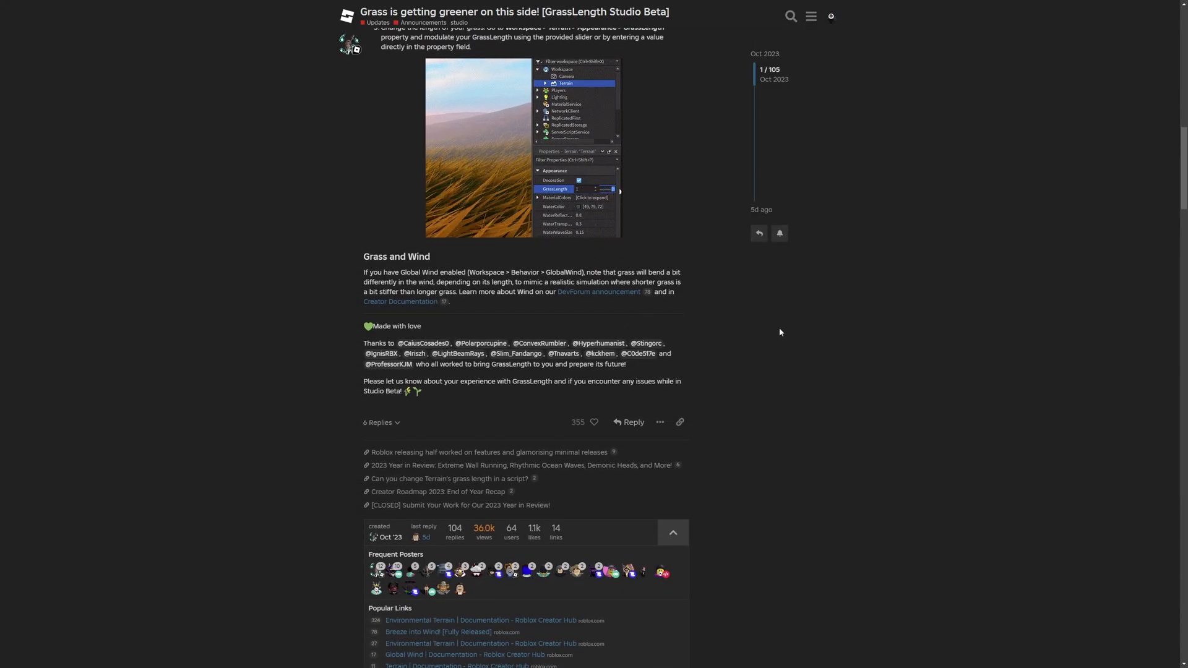
pyautogui.scroll(4, 620, 412)
# Examine the Animated Grass instructions in the Creator Hub Terrain documentation and compare the 0.1 and 1.0 grass length previews.
pyautogui.scroll(-2, 619, 412)
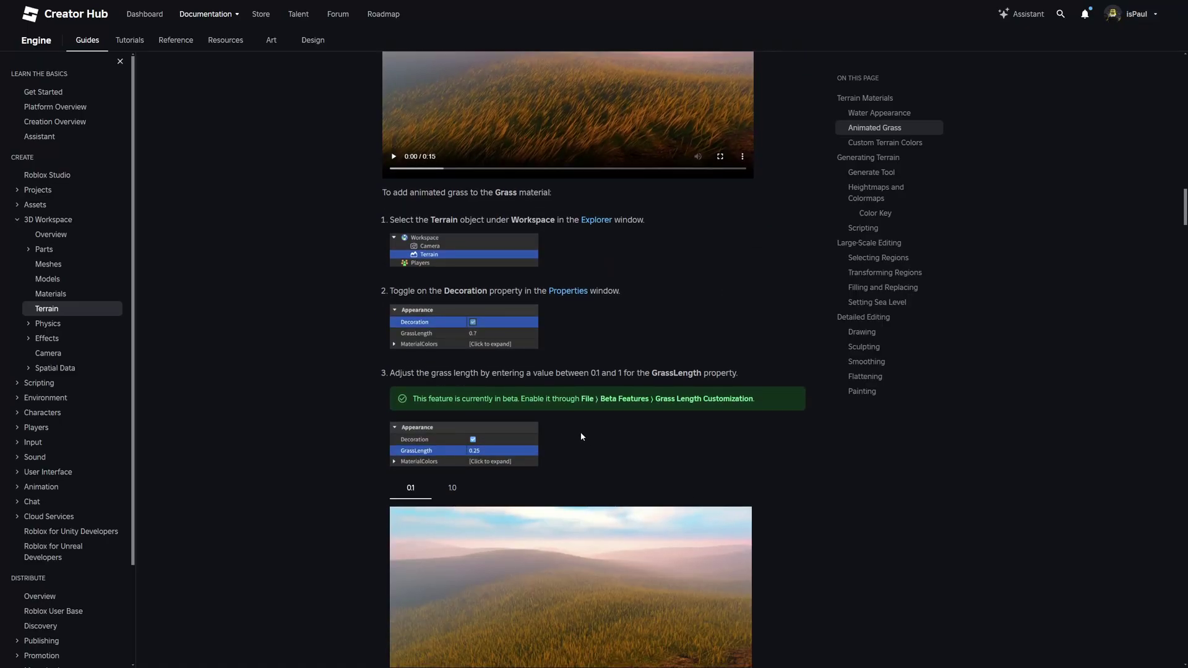
pyautogui.scroll(-1, 588, 421)
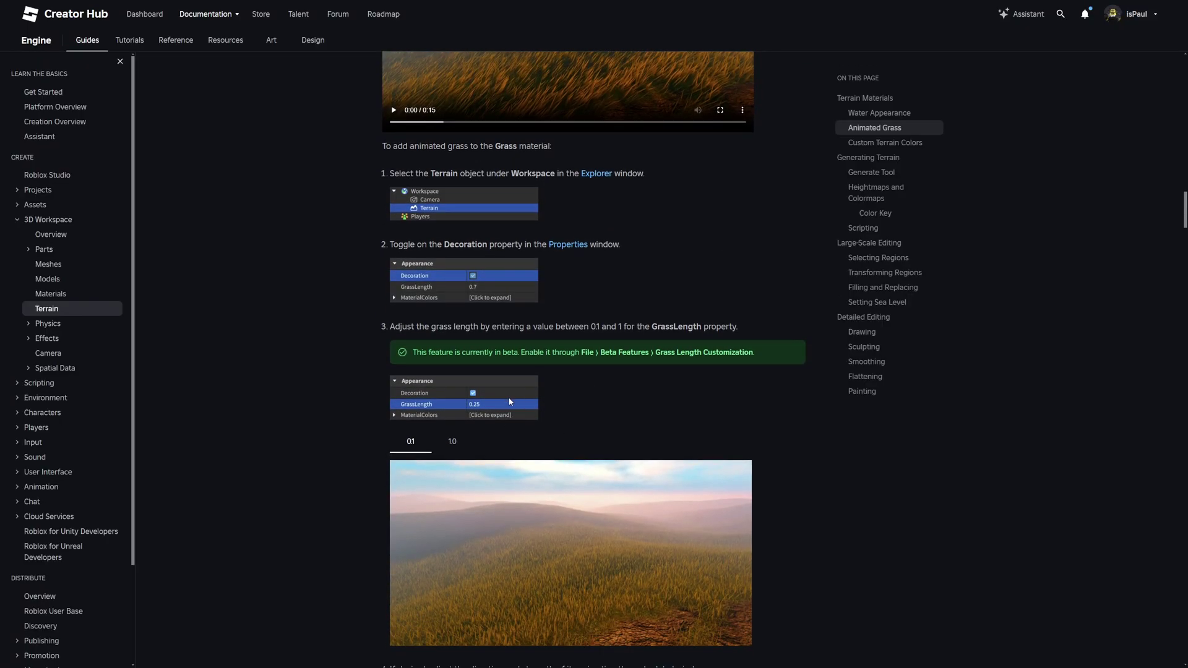
pyautogui.scroll(-1, 527, 445)
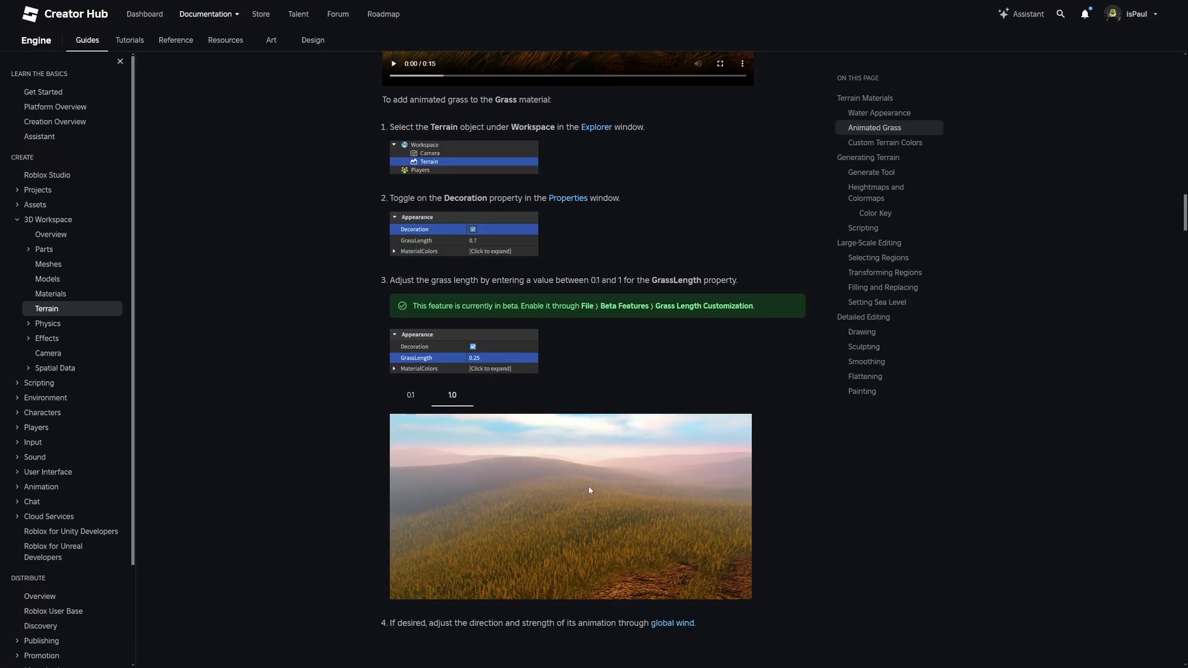
pyautogui.click(411, 396)
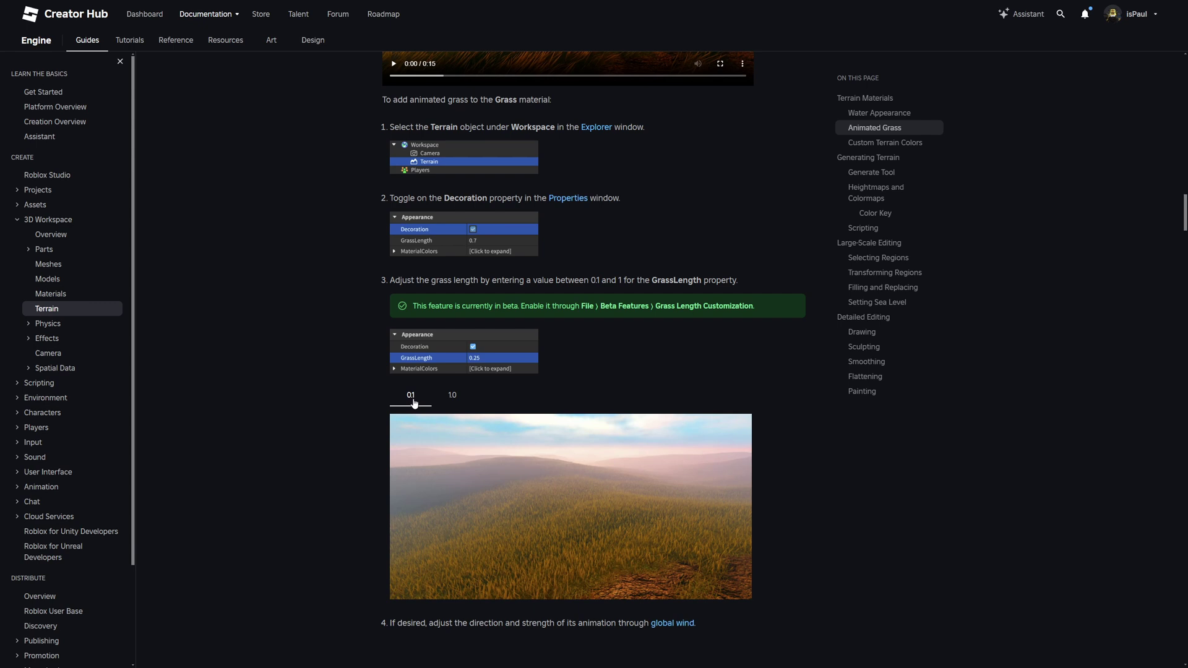
pyautogui.click(453, 398)
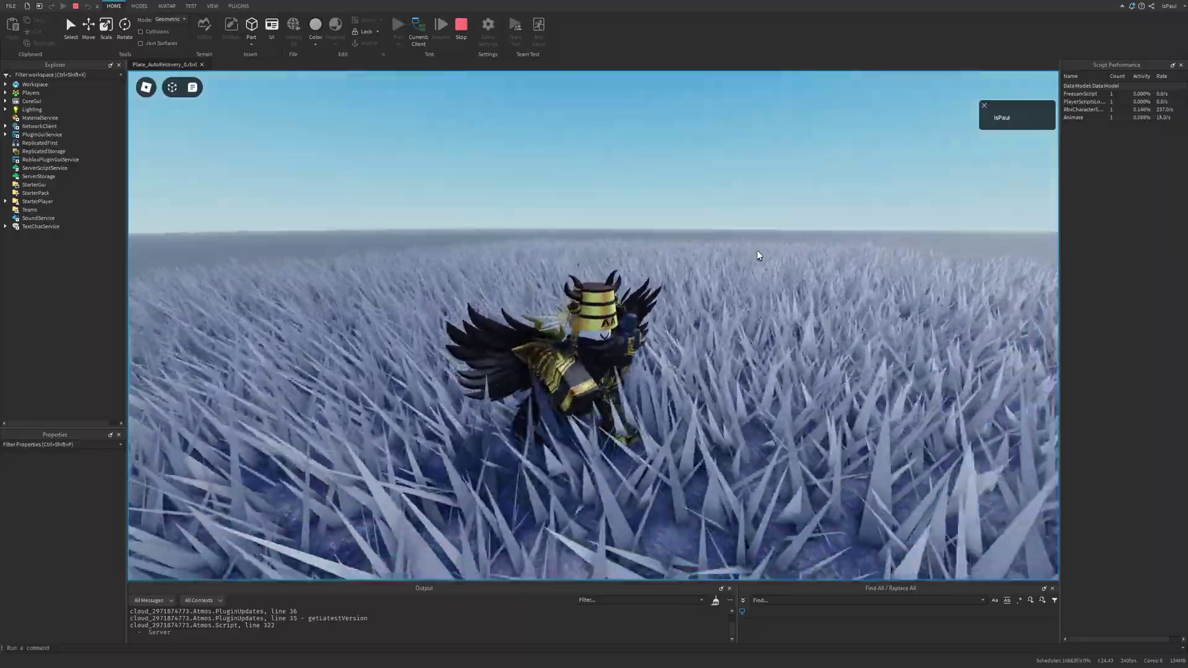
# Return to the Roblox Studio play test and walk the avatar around in the long grass, viewing it from several camera angles.
pyautogui.press('s')
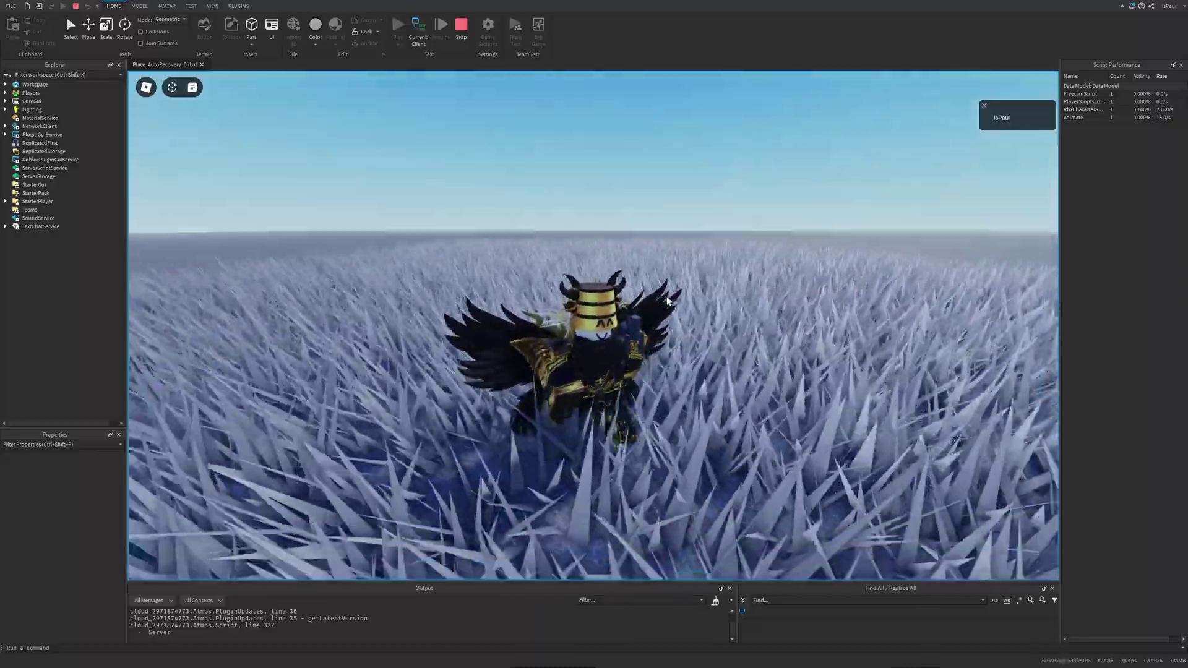
pyautogui.moveTo(759, 255); pyautogui.dragTo(668, 302, button='right')
pyautogui.press('s')
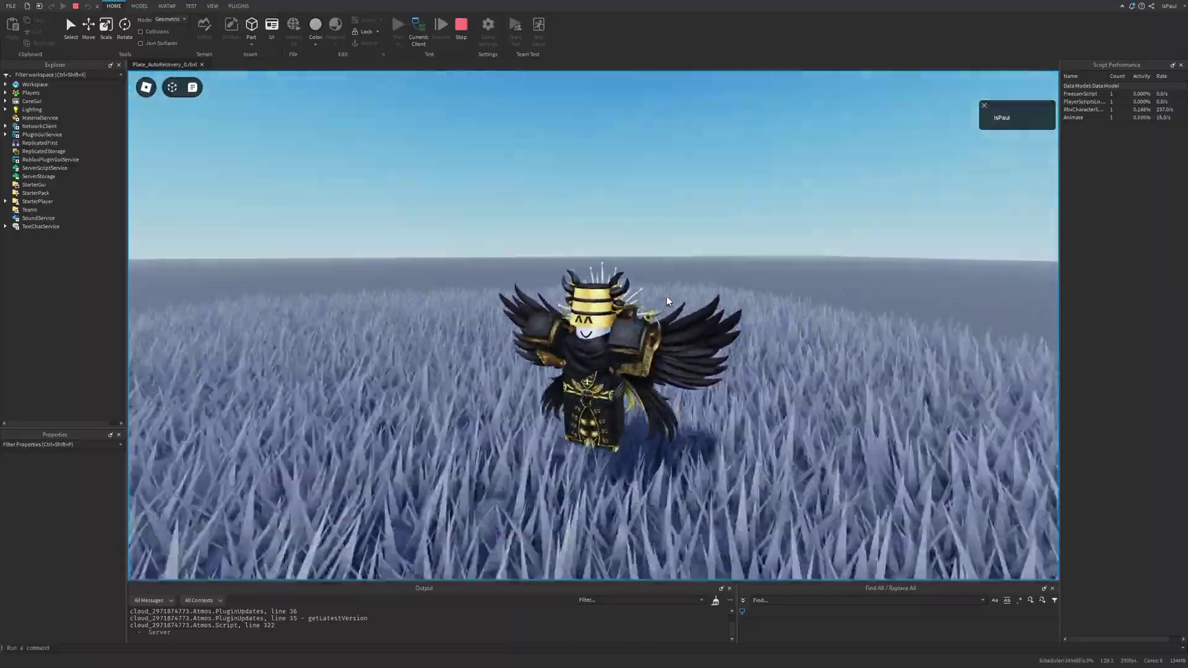
pyautogui.scroll(1, 661, 279)
pyautogui.press('d')
pyautogui.press('s')
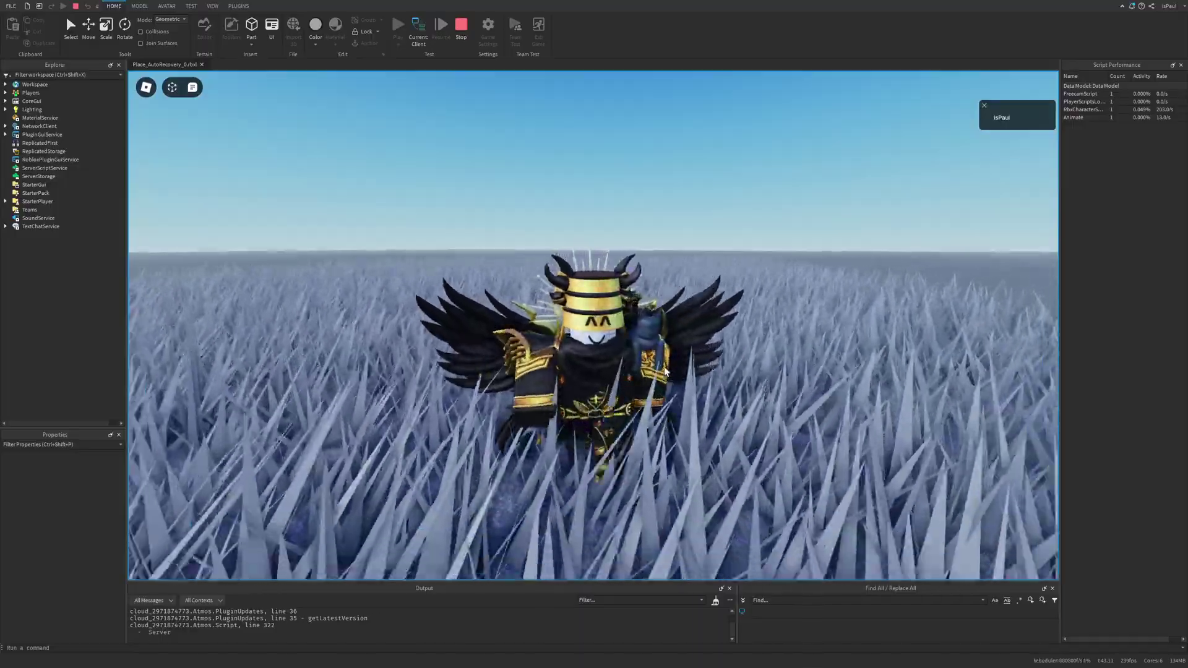
pyautogui.press('a')
pyautogui.press('s')
pyautogui.press('a')
pyautogui.press('s')
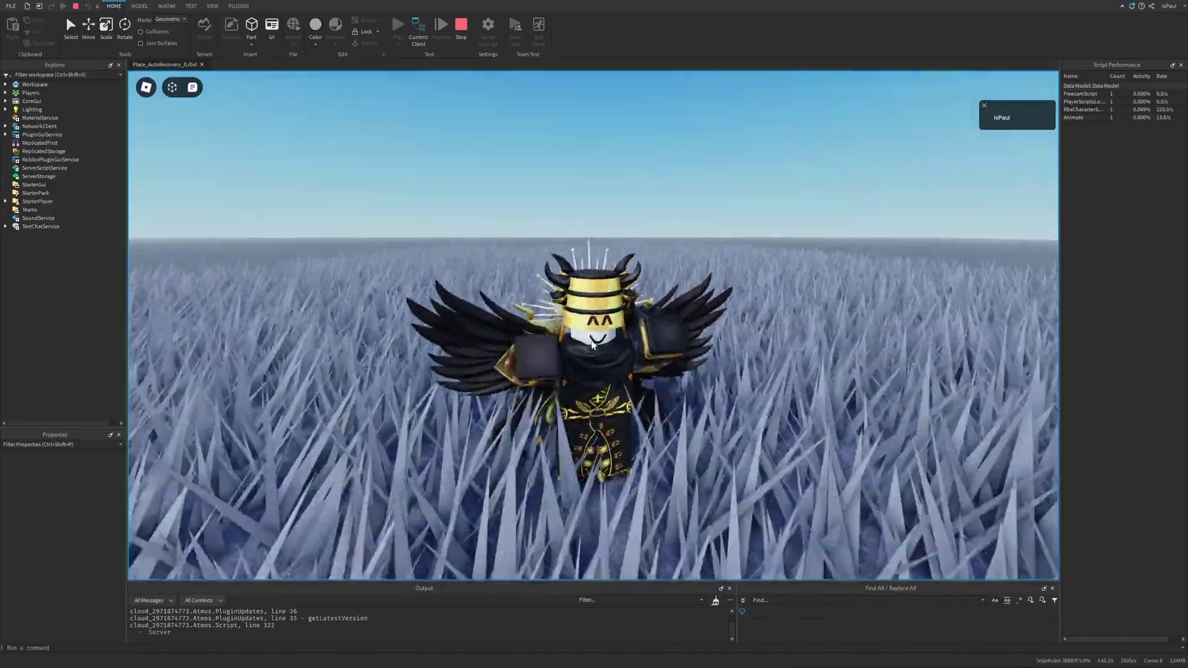
pyautogui.press('d')
pyautogui.press('a')
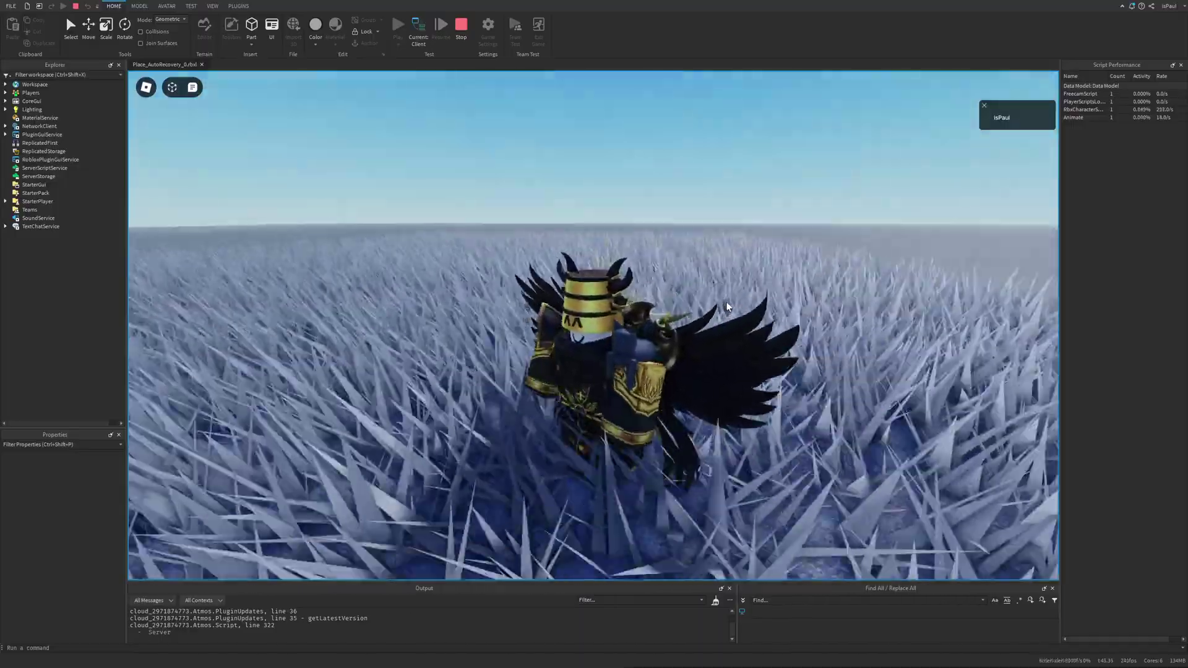
pyautogui.press('d')
pyautogui.press('a')
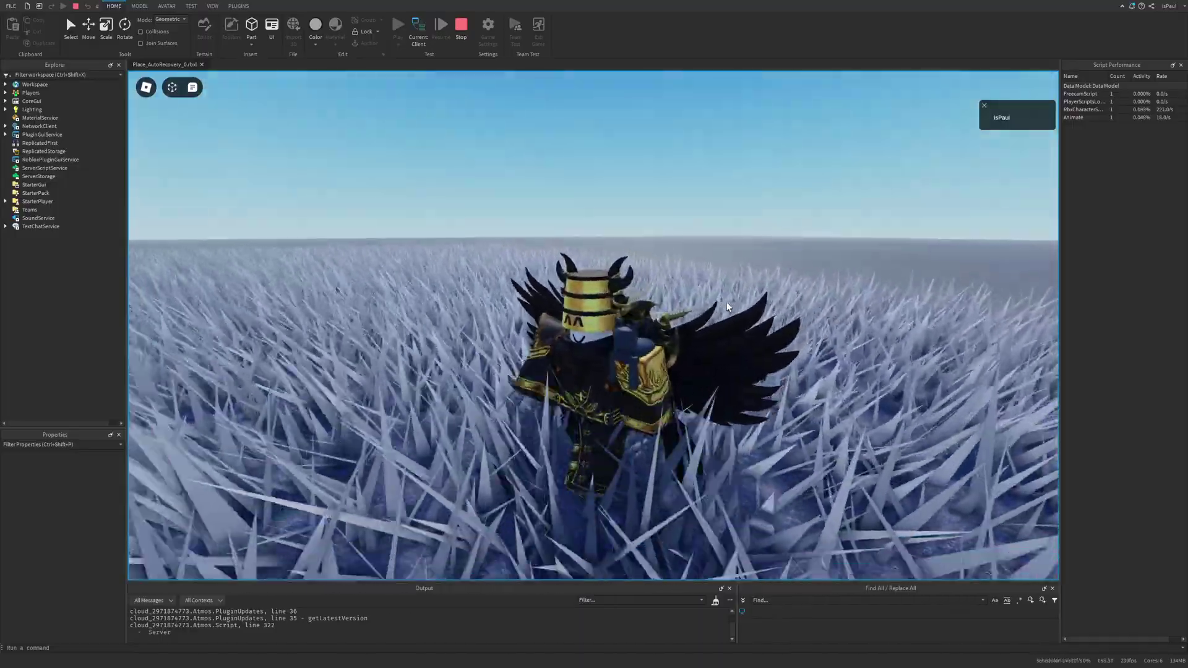